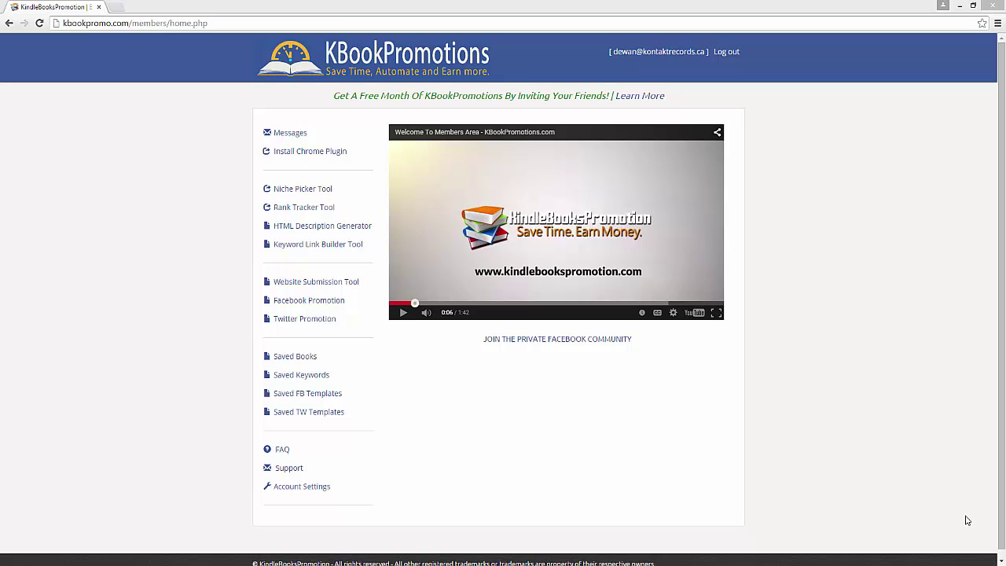
View the private Facebook community page of KBookPromotions and return to the members area
{"action": "left_click", "coordinate": [559, 344]}
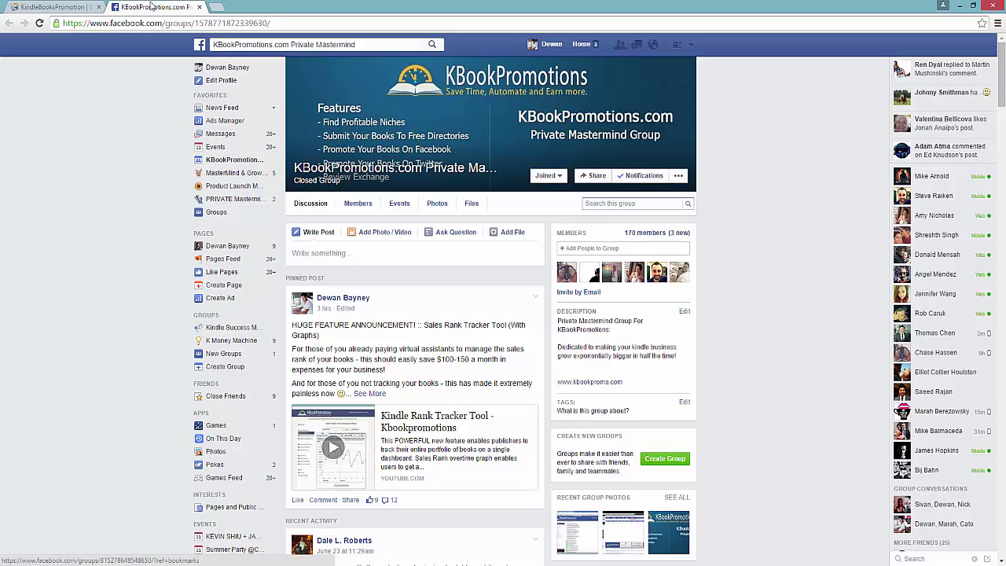
{"action": "left_click", "coordinate": [199, 7]}
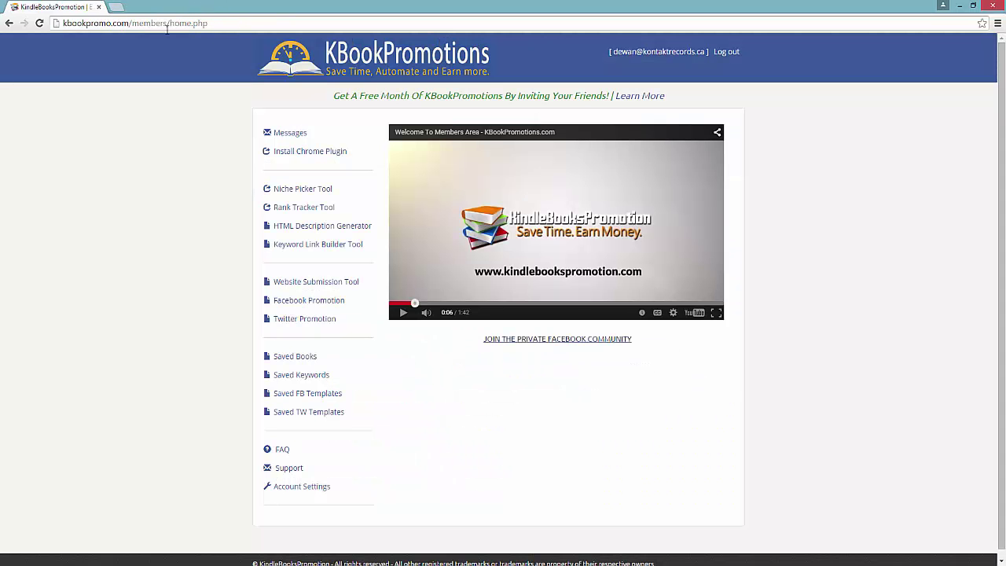
Install the KBookPromo Chrome plugin from the members area and dismiss the installation notice
{"action": "left_click", "coordinate": [325, 152]}
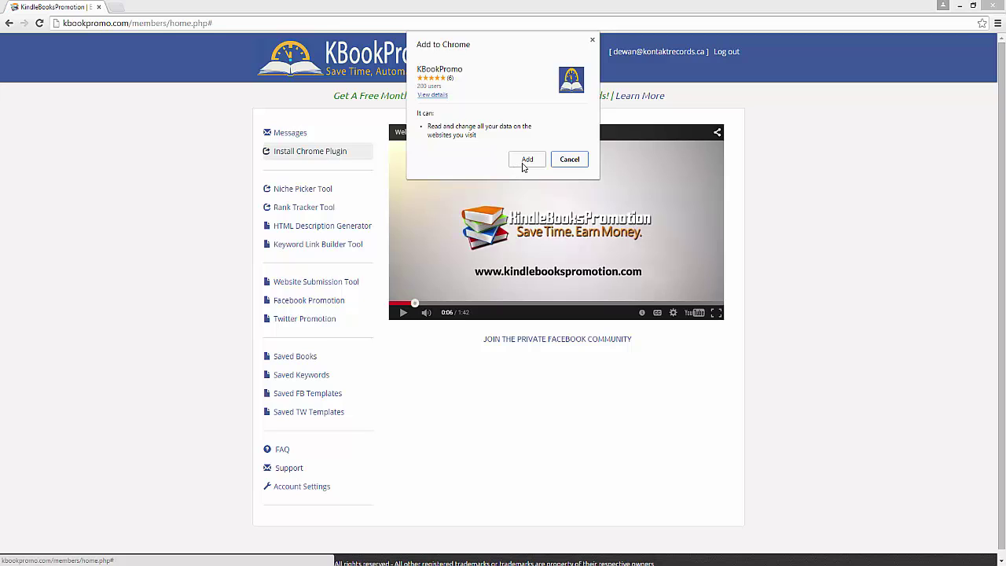
{"action": "left_click", "coordinate": [524, 161]}
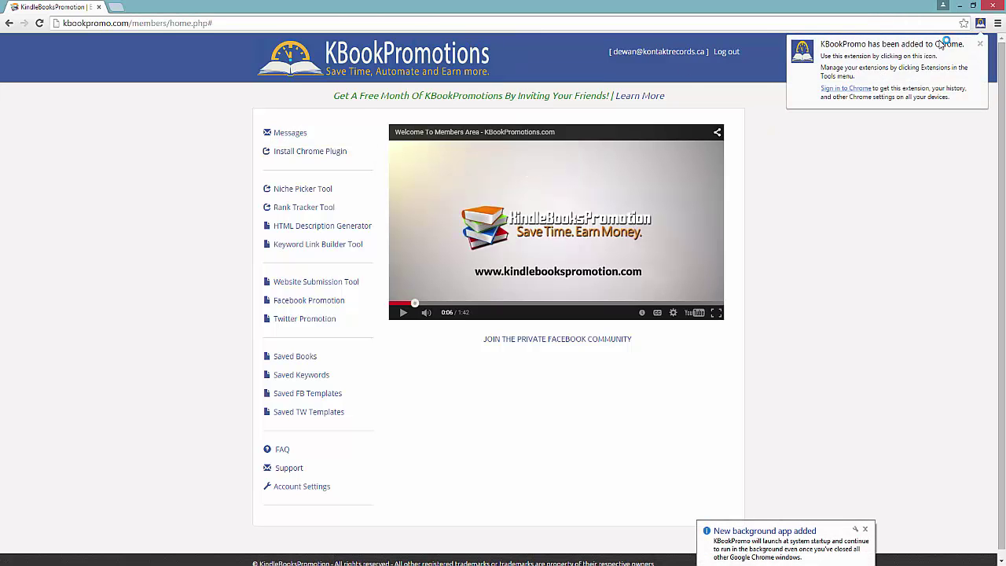
{"action": "left_click", "coordinate": [981, 44]}
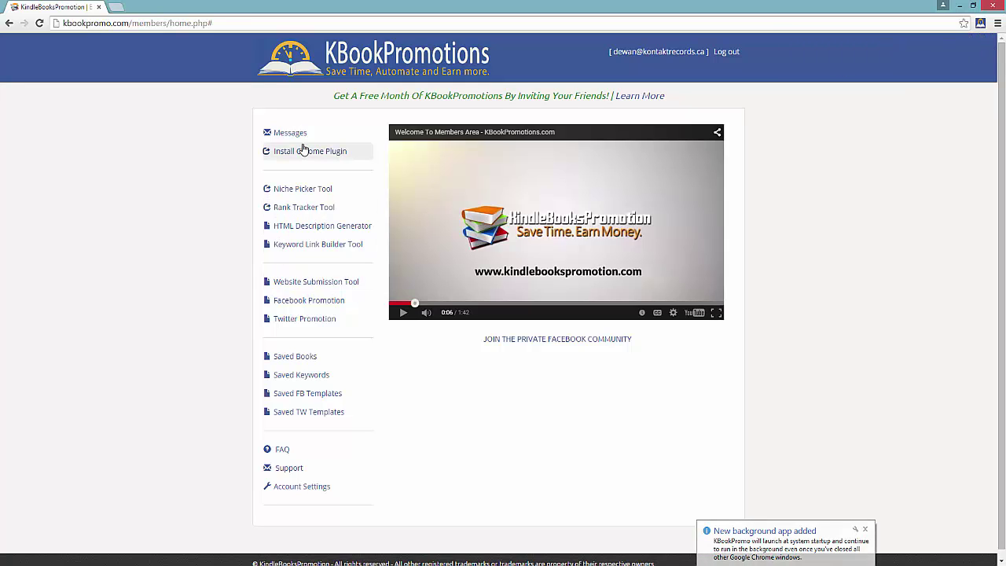
Open the Niche Picker Tool dashboard, and load amazon.com in a separate browser tab, staying on the .com store
{"action": "left_click", "coordinate": [305, 189]}
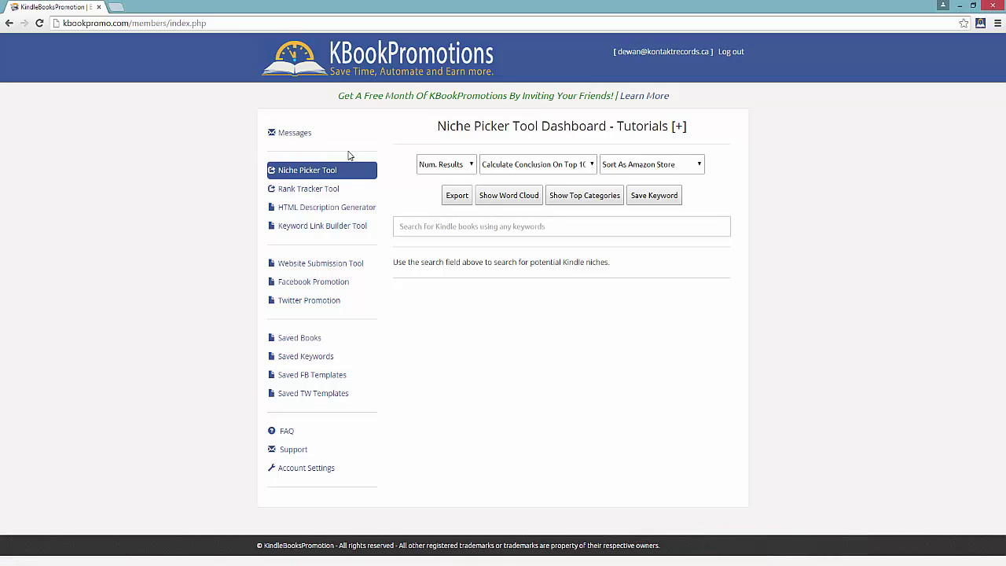
{"action": "left_click", "coordinate": [116, 7]}
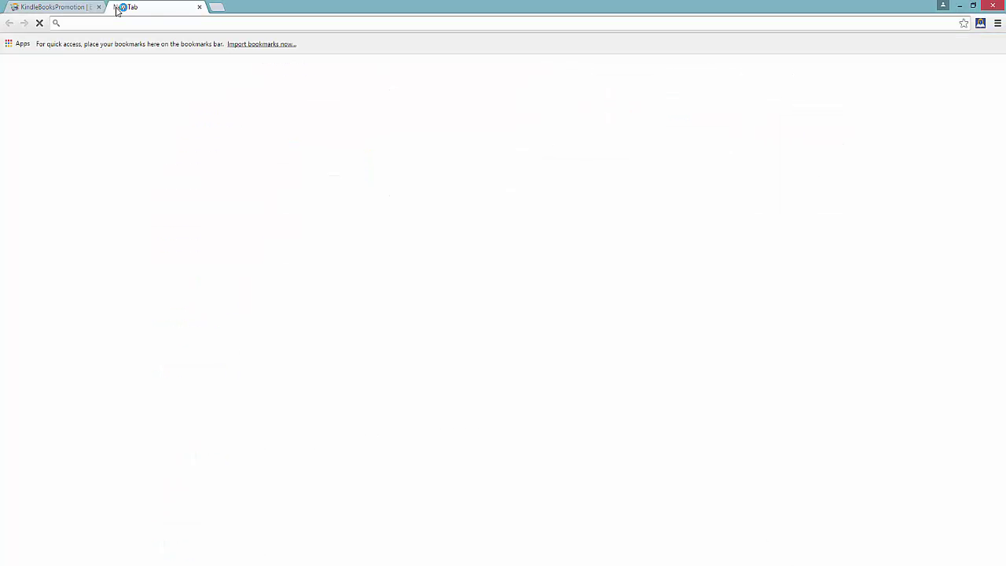
{"action": "type", "text": "amazon."}
{"action": "key", "text": "Return"}
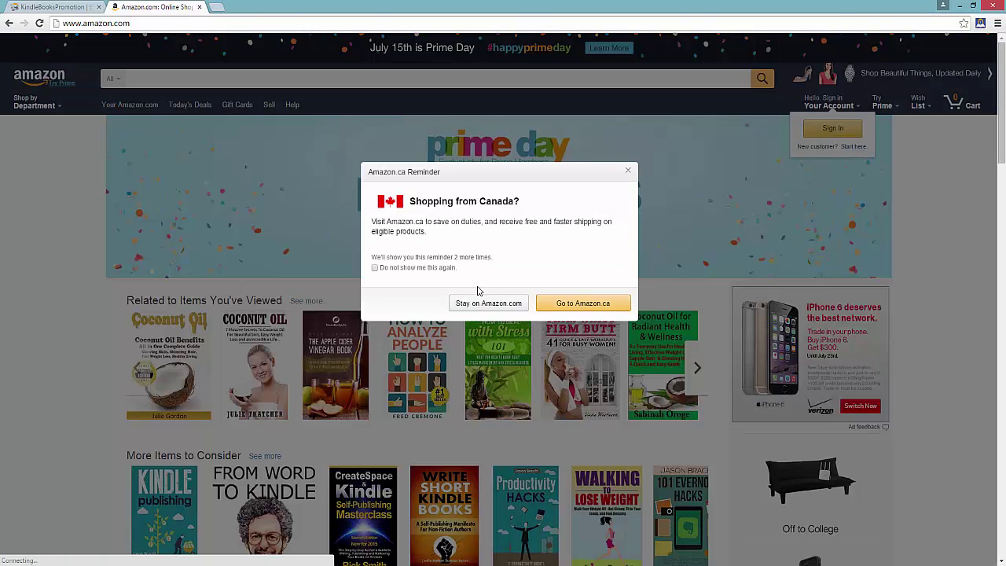
{"action": "left_click", "coordinate": [487, 304]}
Search Amazon's Kindle Store department for "evernote"
{"action": "left_click", "coordinate": [466, 79]}
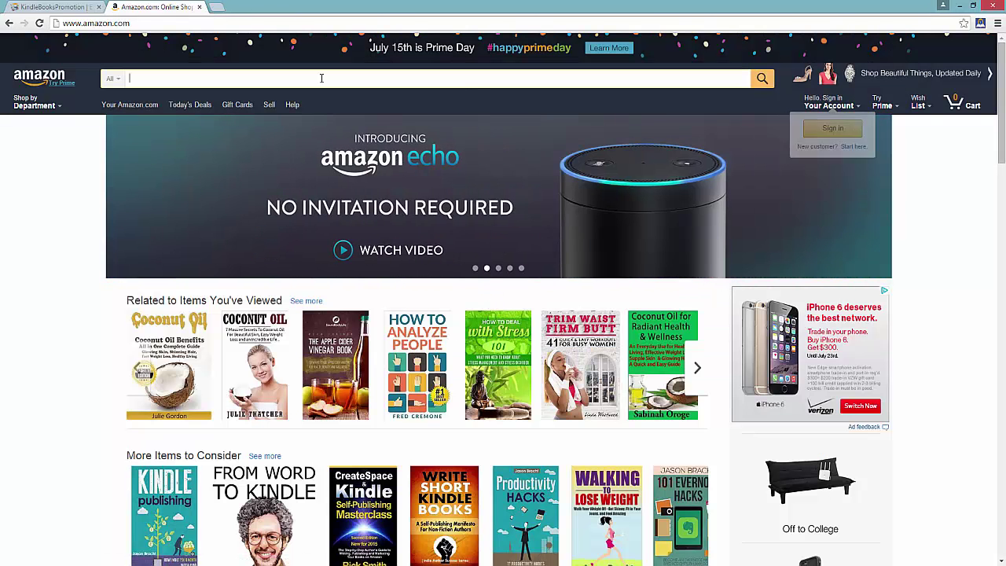
{"action": "type", "text": "evernote"}
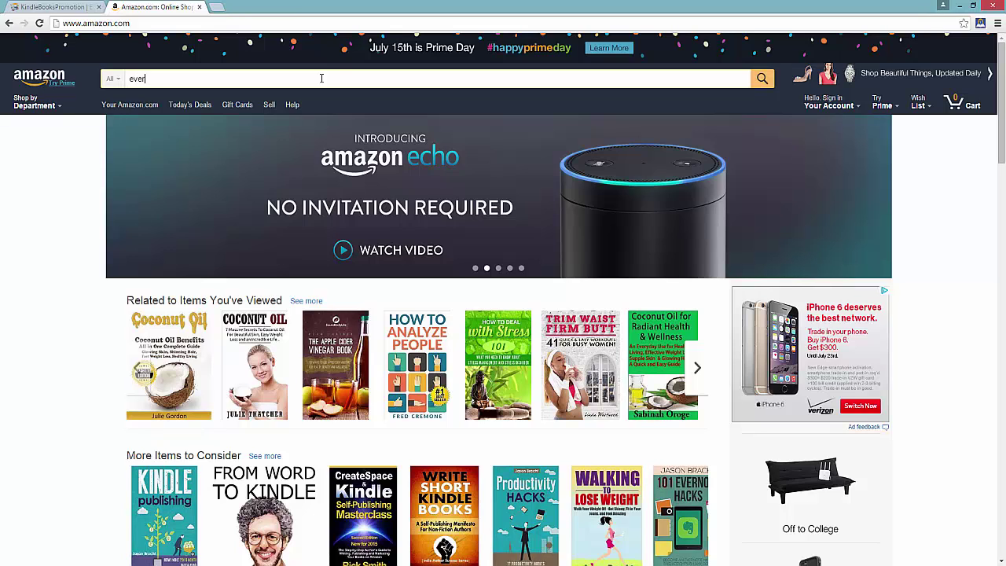
{"action": "left_click", "coordinate": [111, 79]}
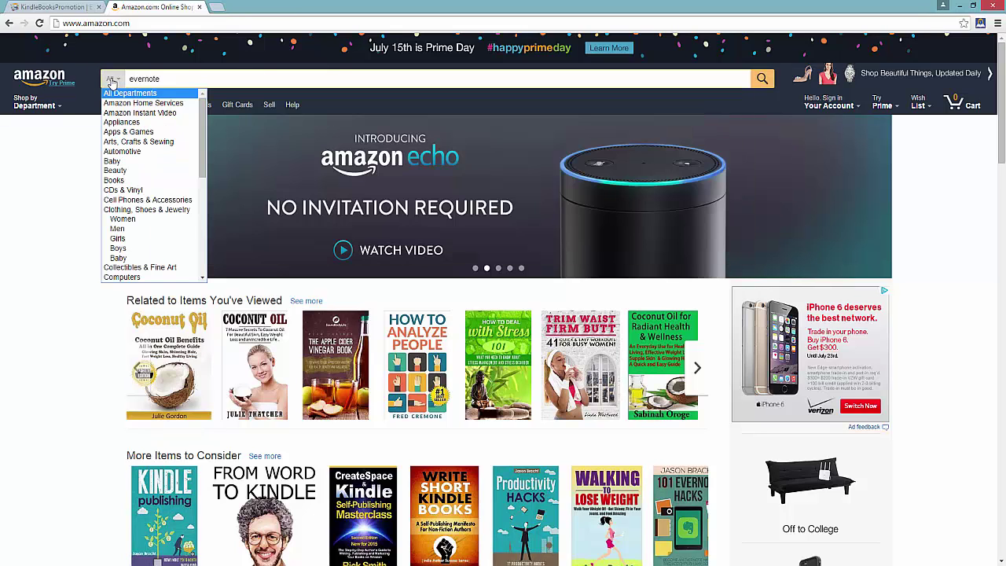
{"action": "key", "text": "k"}
{"action": "key", "text": "Return"}
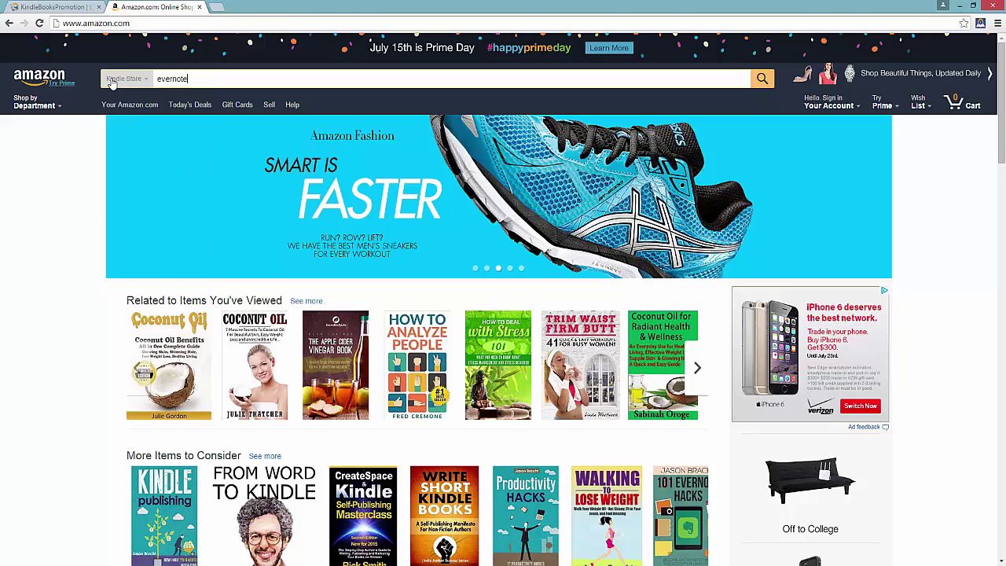
{"action": "key", "text": "Return"}
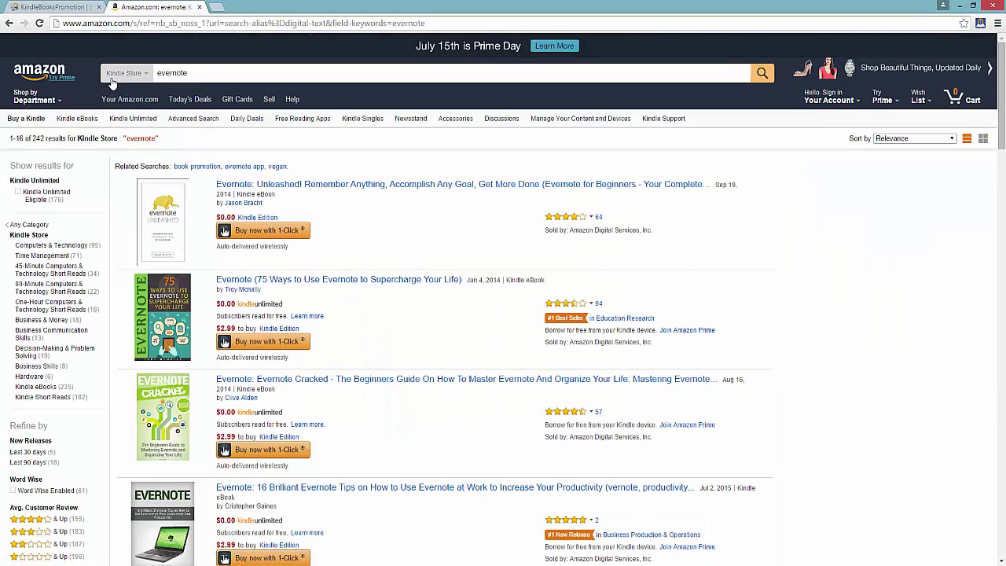
Analyse the evernote results with the KBookPromo extension, viewing the word cloud, the top categories and the "Evernote Cracked" book details
{"action": "left_click", "coordinate": [980, 24]}
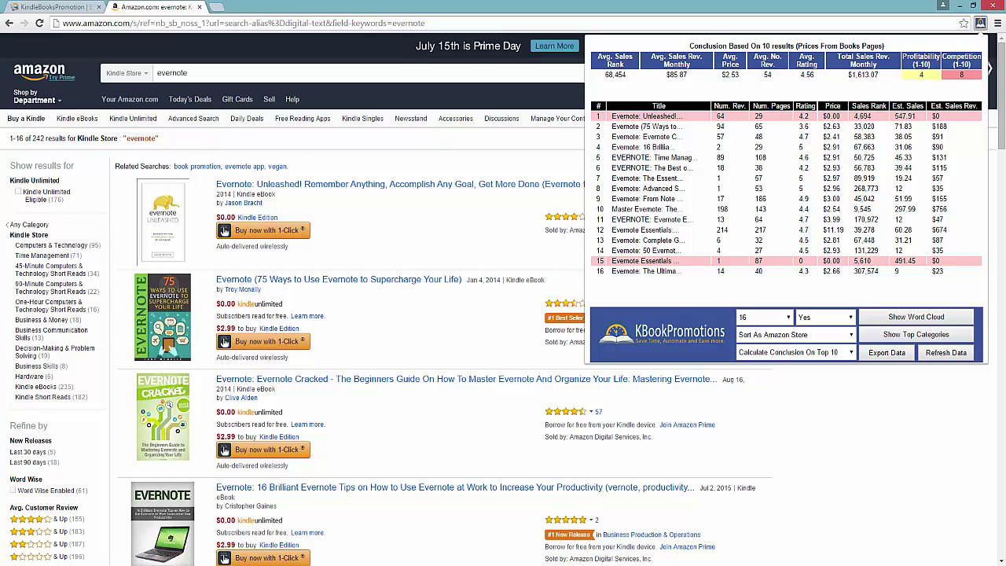
{"action": "left_click", "coordinate": [948, 318]}
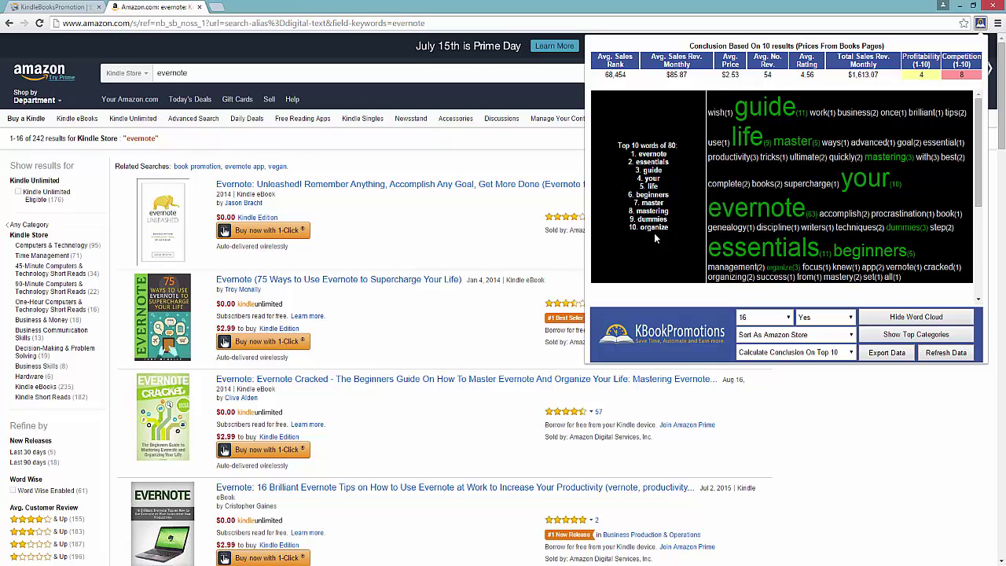
{"action": "left_click", "coordinate": [914, 318]}
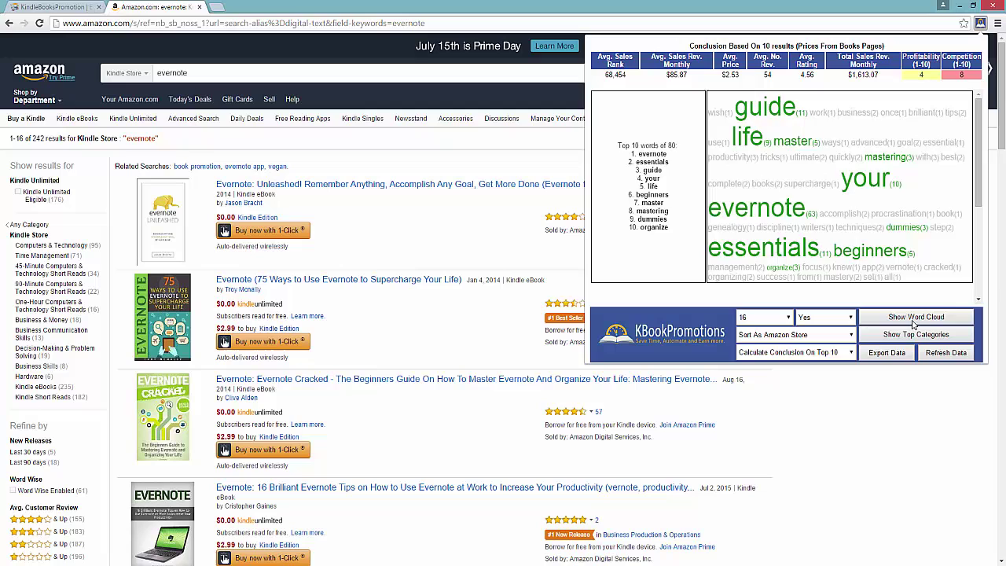
{"action": "left_click", "coordinate": [887, 336]}
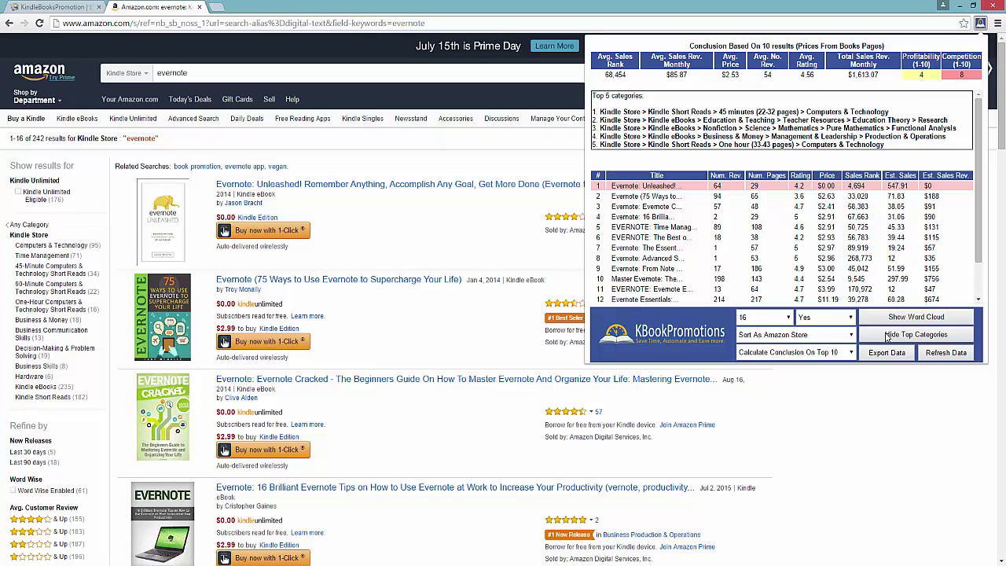
{"action": "left_click", "coordinate": [888, 335]}
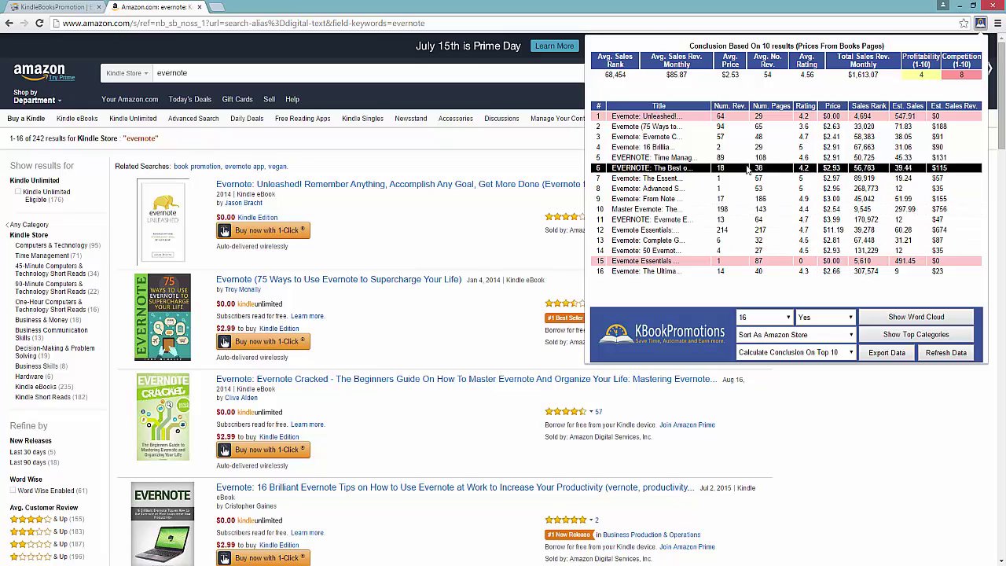
{"action": "left_click", "coordinate": [698, 143]}
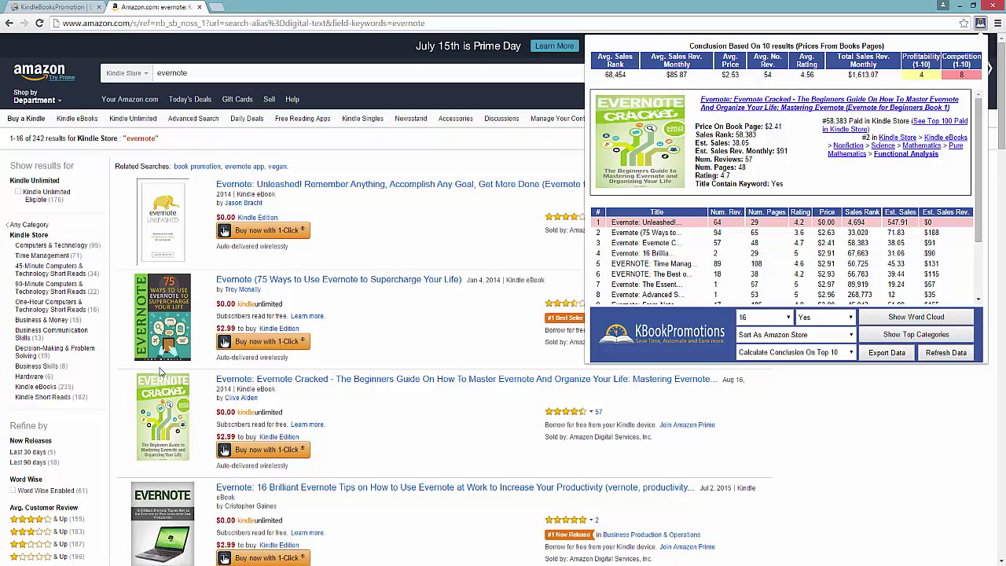
Open the author page of "Evernote Cracked" and run the KBookPromo extension on that author's books
{"action": "left_click", "coordinate": [250, 402]}
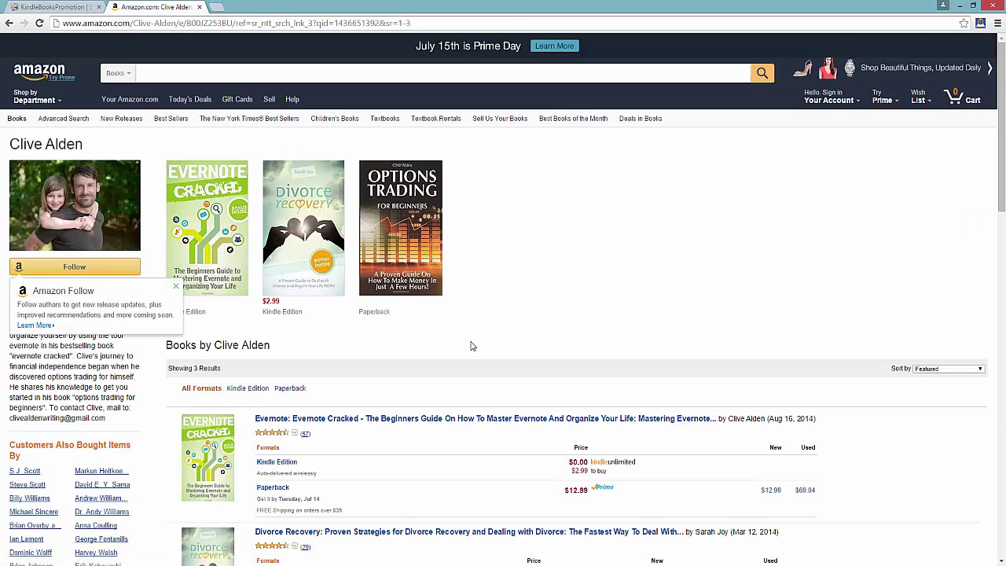
{"action": "scroll", "coordinate": [517, 297], "scroll_direction": "down", "scroll_amount": 1}
{"action": "scroll", "coordinate": [518, 298], "scroll_direction": "up", "scroll_amount": 1}
{"action": "left_click", "coordinate": [981, 24]}
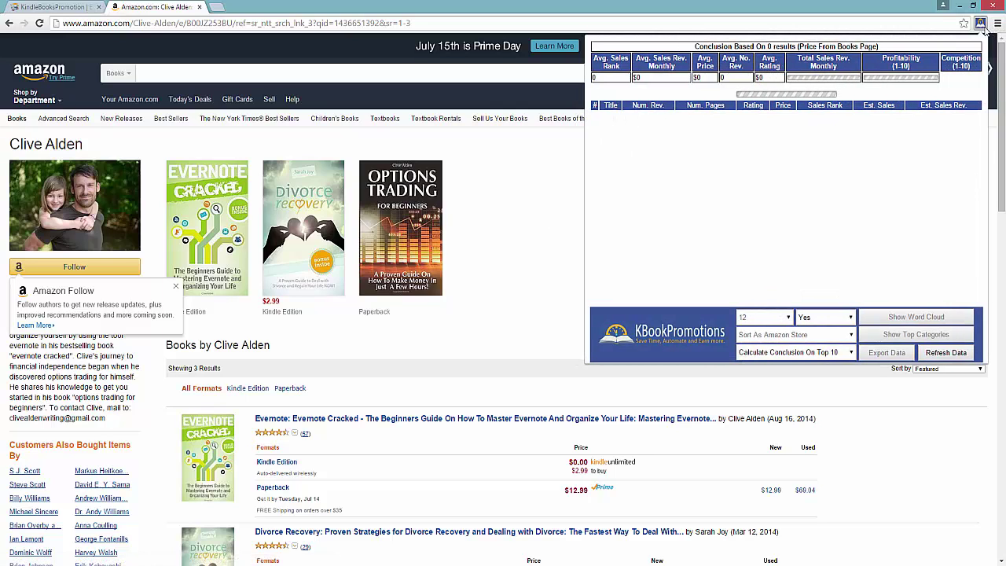
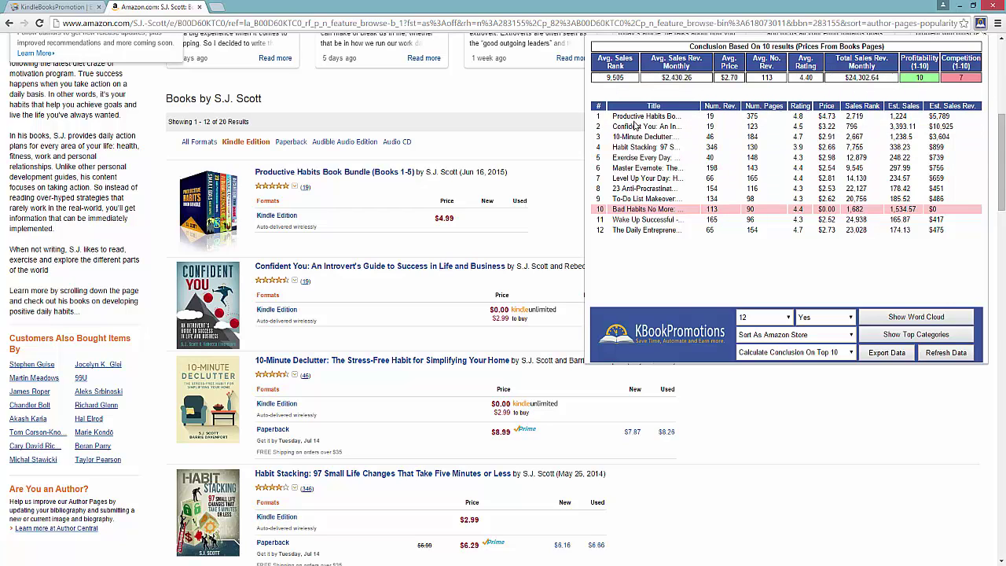
Sort the extension's book list by sales rank, first descending and finally ascending
{"action": "left_click", "coordinate": [689, 126]}
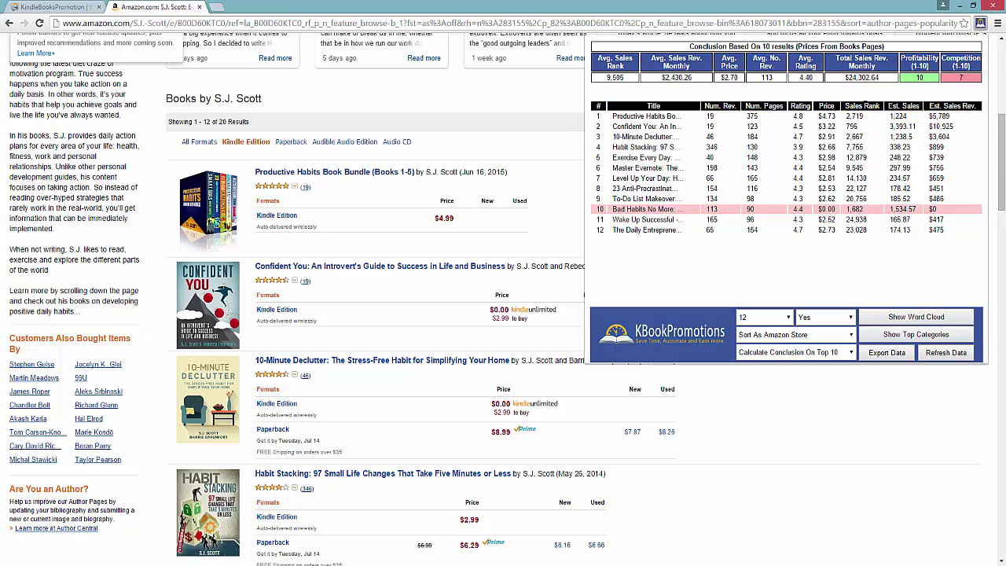
{"action": "left_click", "coordinate": [849, 336]}
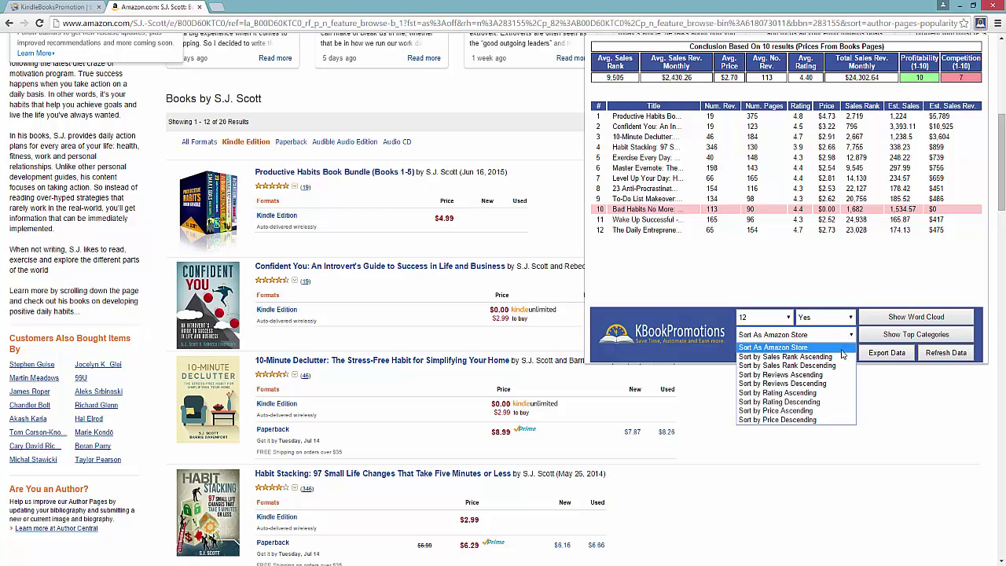
{"action": "left_click", "coordinate": [833, 365]}
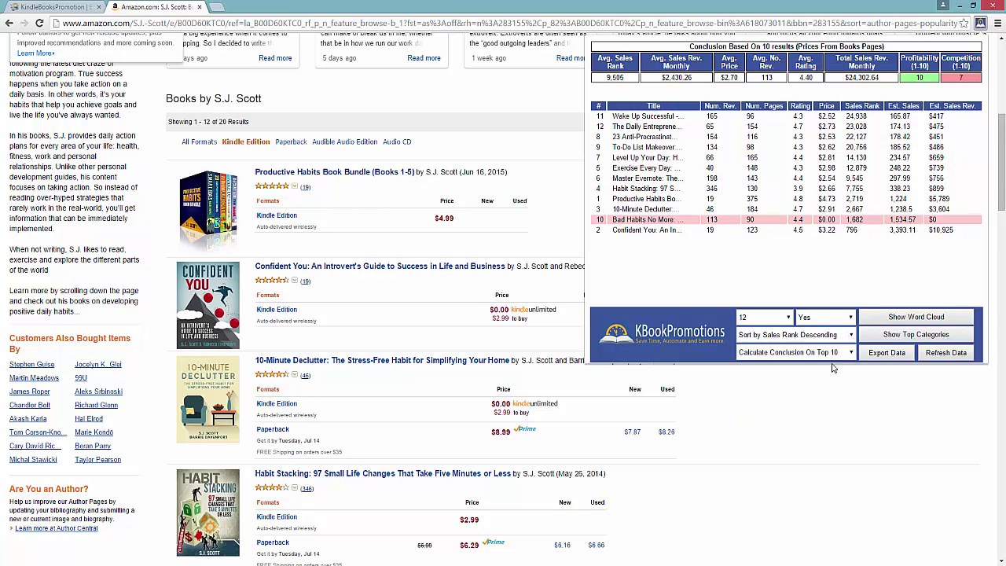
{"action": "left_click", "coordinate": [852, 334]}
{"action": "left_click", "coordinate": [750, 351]}
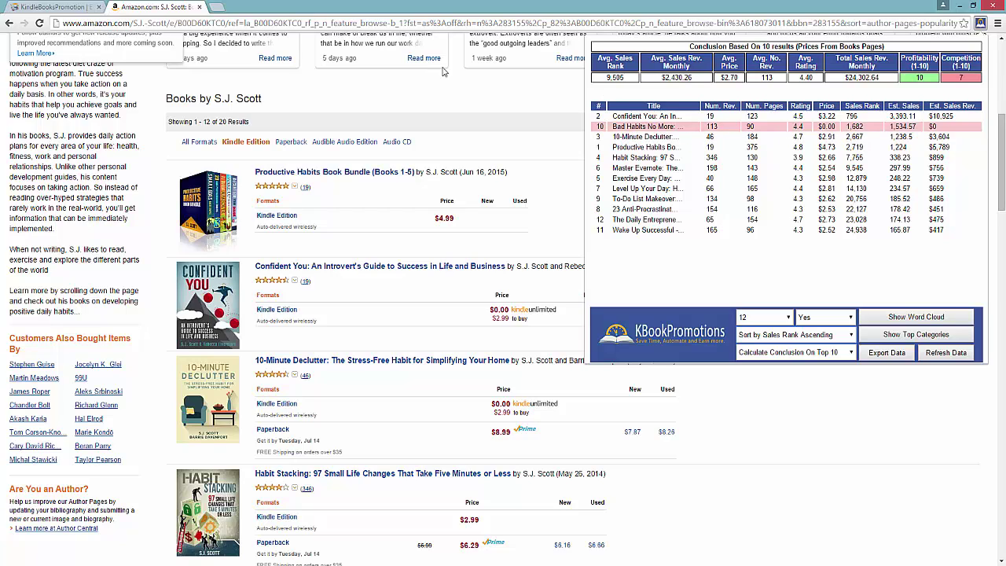
Open the Rank Tracker Tool in the KBookPromotions members area and examine the sales rank graph of "Declutter Your Inbox"
{"action": "left_click", "coordinate": [37, 7]}
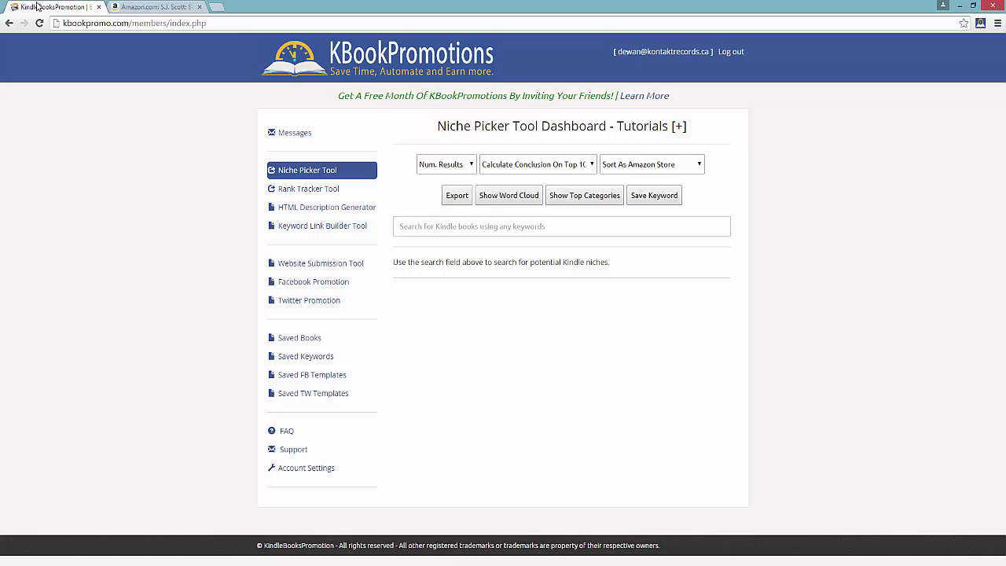
{"action": "left_click", "coordinate": [308, 190]}
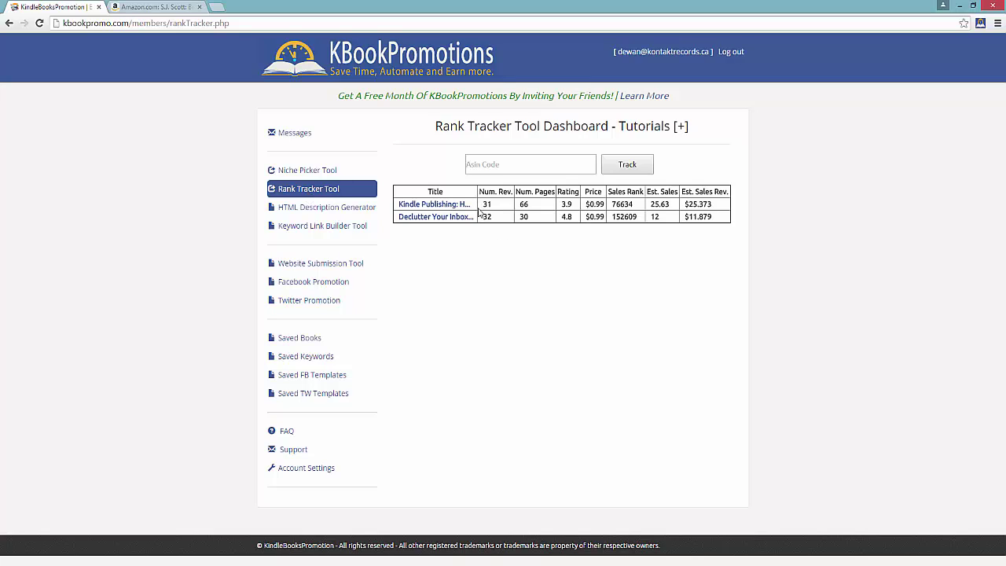
{"action": "left_click", "coordinate": [558, 219]}
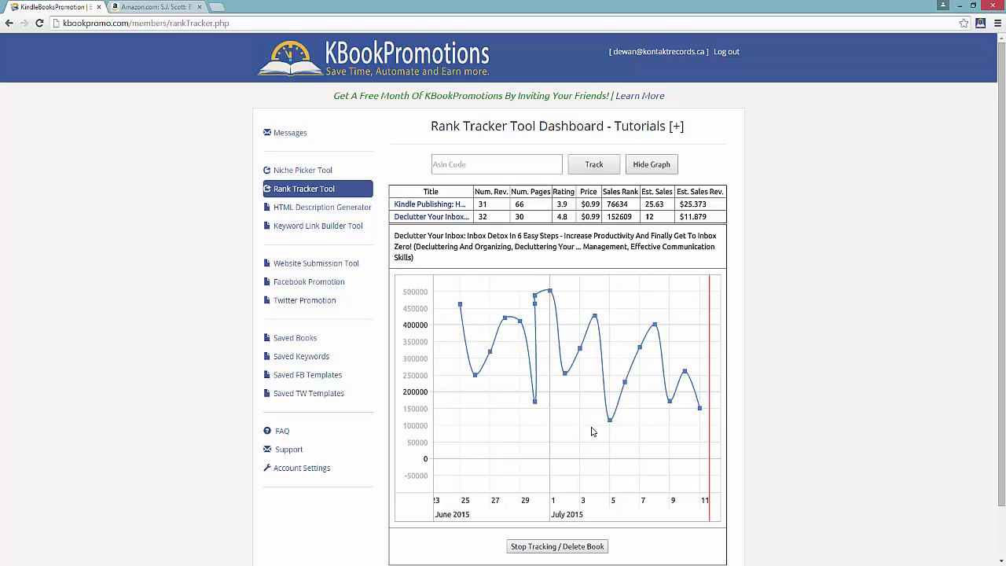
{"action": "scroll", "coordinate": [611, 424], "scroll_direction": "up", "scroll_amount": 1}
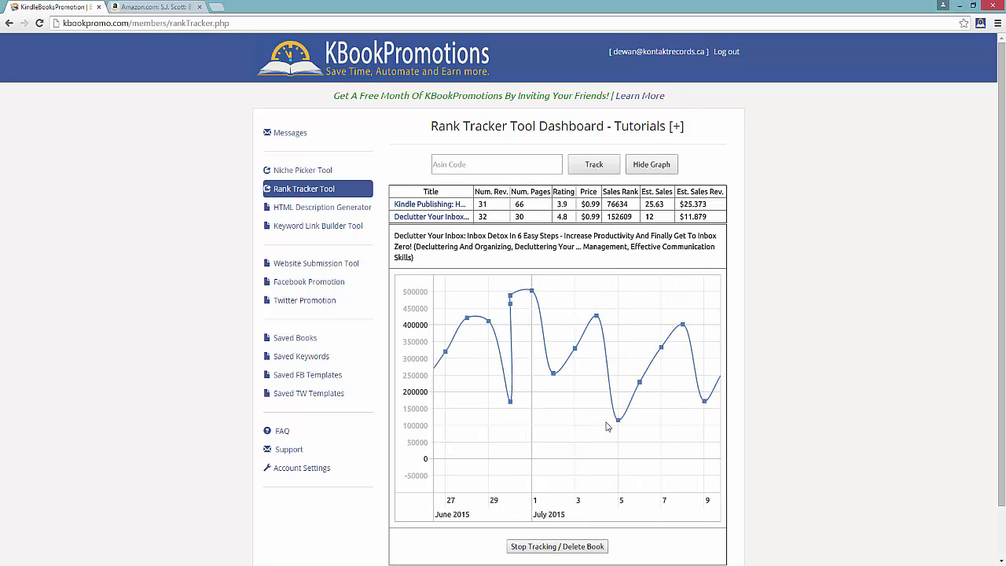
{"action": "scroll", "coordinate": [590, 401], "scroll_direction": "up", "scroll_amount": 2}
{"action": "scroll", "coordinate": [642, 398], "scroll_direction": "down", "scroll_amount": 3}
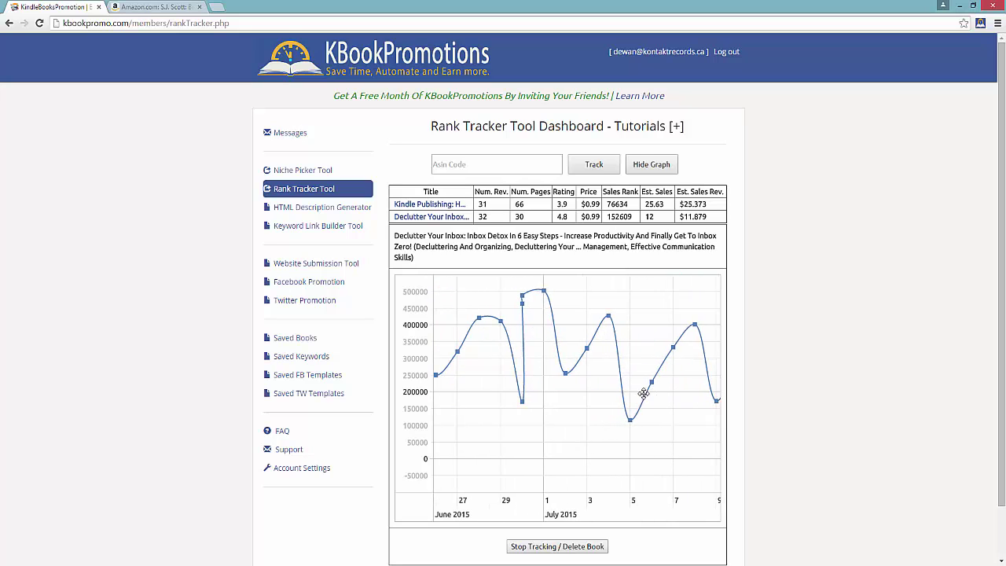
{"action": "left_click_drag", "start_coordinate": [646, 396], "coordinate": [581, 429]}
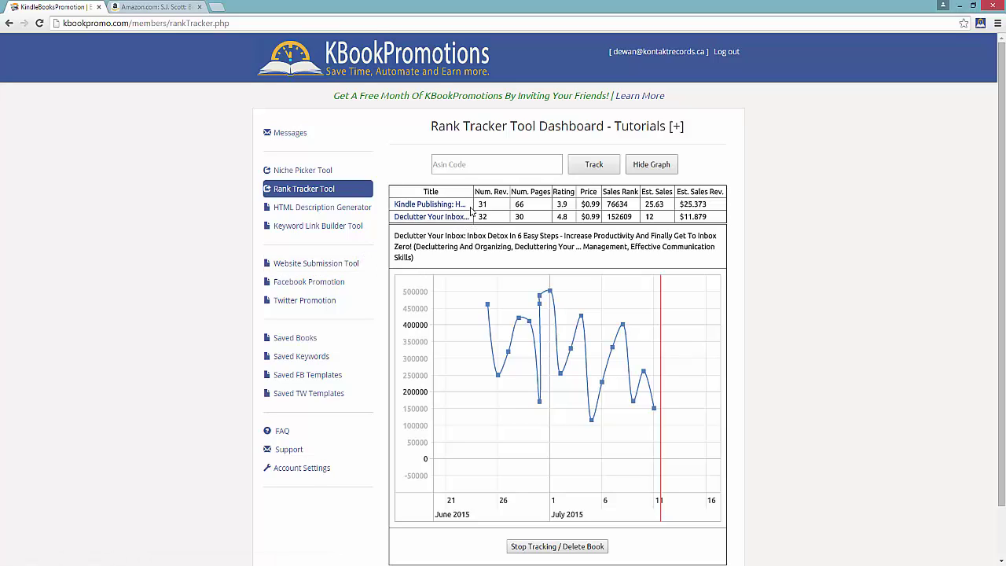
Display the sales rank graph of the tracked book "Kindle Publishing: How I Make 20K a Month with KDP"
{"action": "left_click", "coordinate": [529, 205]}
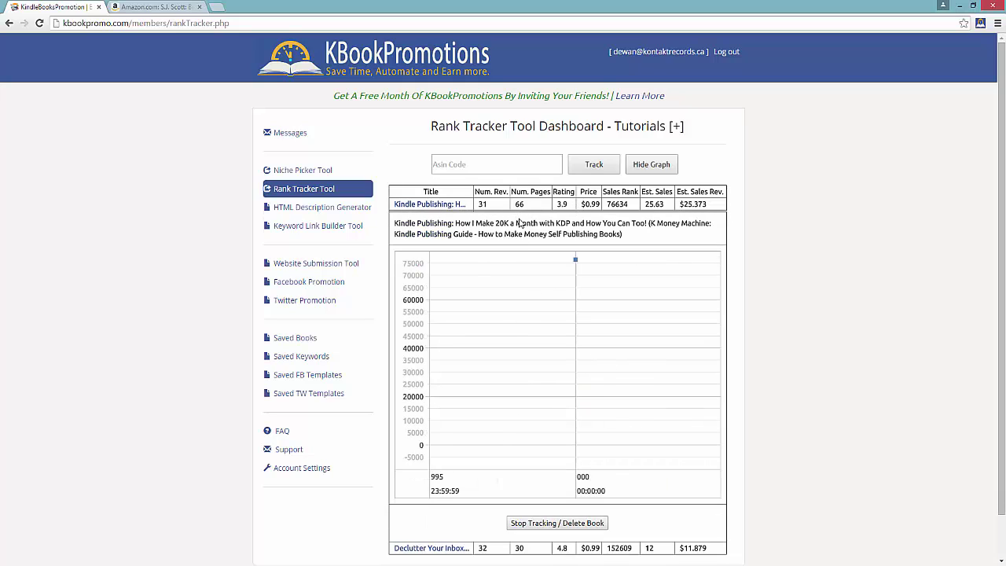
{"action": "left_click", "coordinate": [594, 525]}
{"action": "left_click", "coordinate": [533, 92]}
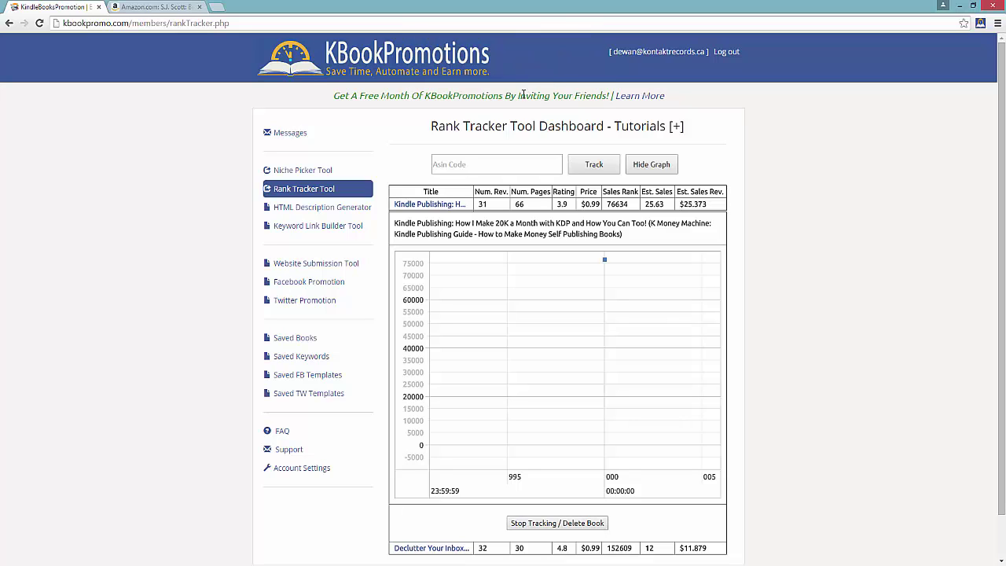
{"action": "left_click", "coordinate": [566, 117]}
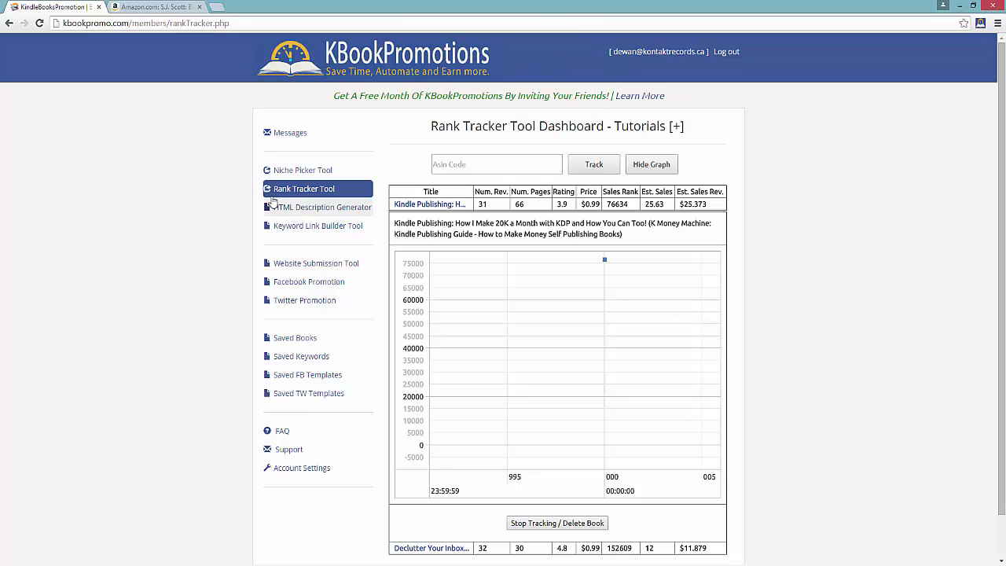
Reload the Rank Tracker Tool, and copy the ASIN of "Confident You: An Introvert's Guide to Success in Life and Business" from its Amazon page
{"action": "left_click", "coordinate": [301, 190]}
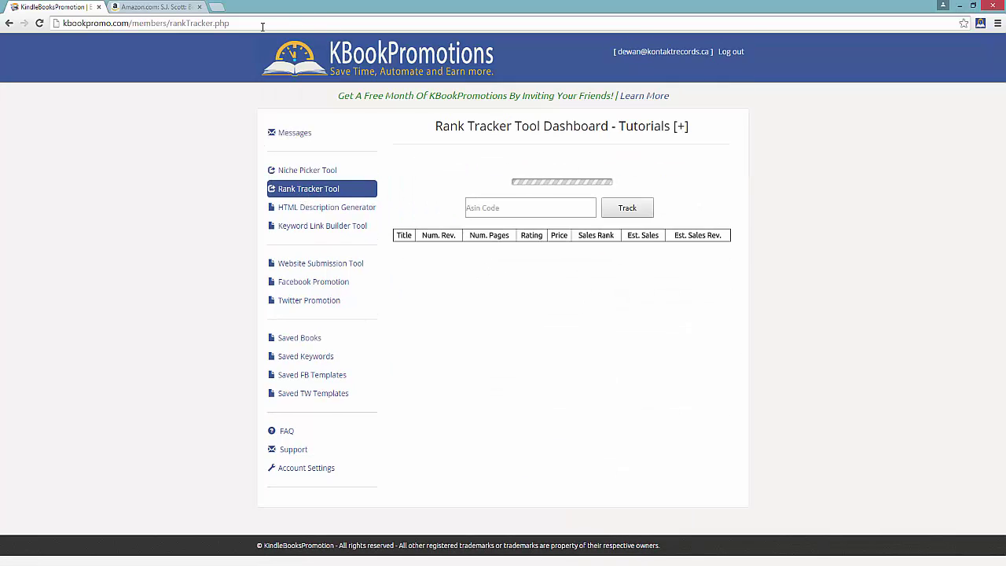
{"action": "left_click", "coordinate": [155, 9]}
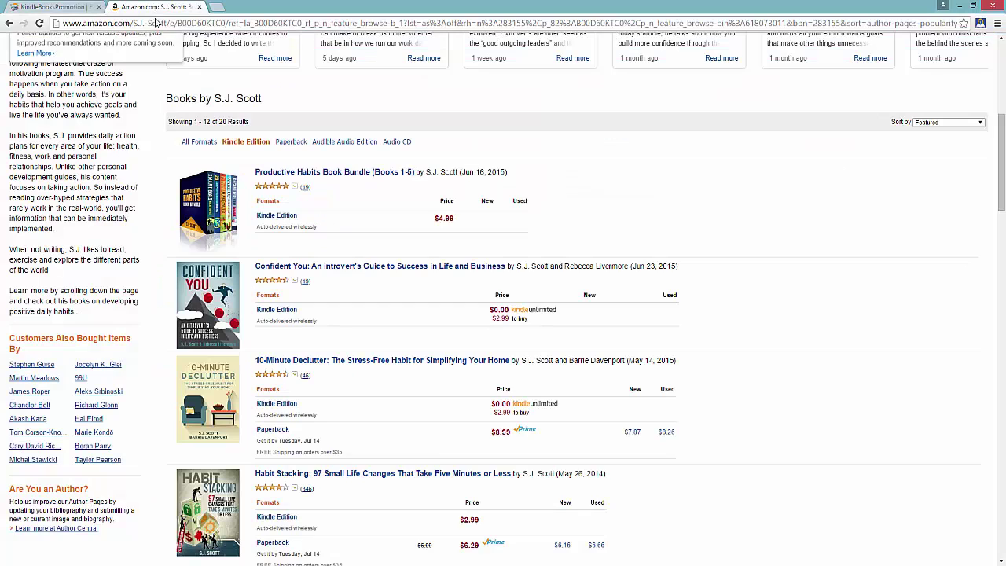
{"action": "left_click", "coordinate": [320, 269]}
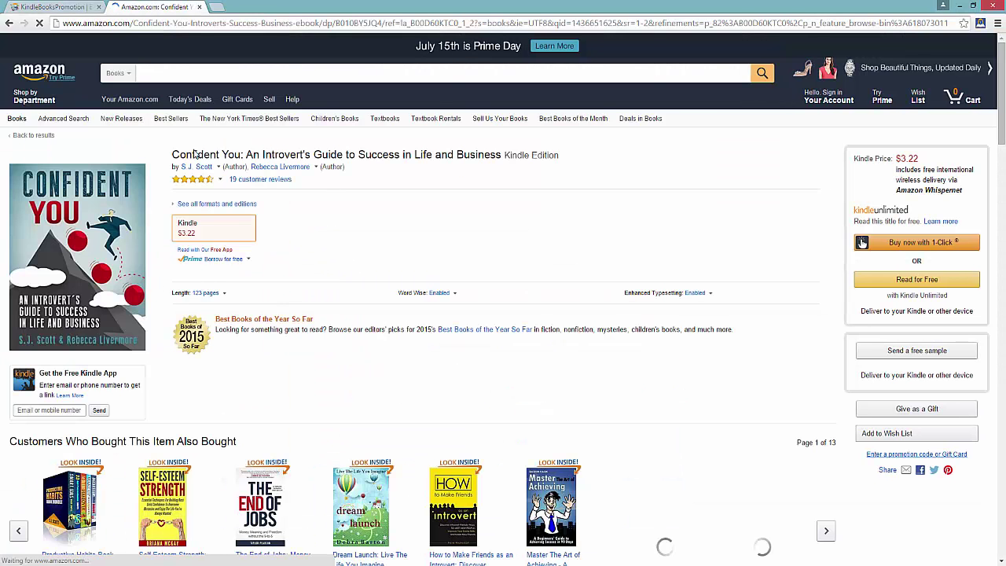
{"action": "scroll", "coordinate": [168, 300], "scroll_direction": "down", "scroll_amount": 4}
{"action": "scroll", "coordinate": [168, 301], "scroll_direction": "down", "scroll_amount": 1}
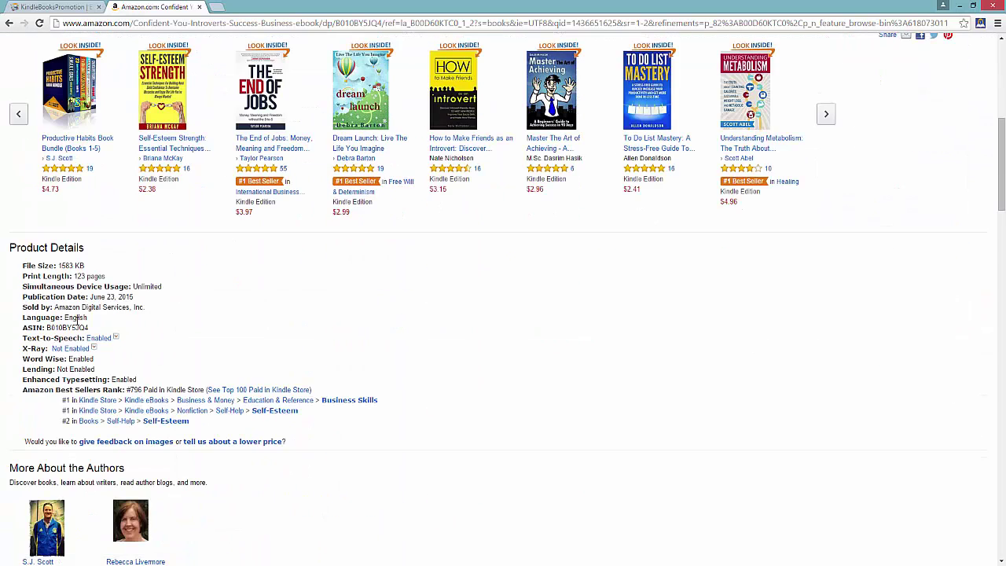
{"action": "double_click", "coordinate": [78, 327]}
{"action": "right_click", "coordinate": [84, 330]}
{"action": "left_click", "coordinate": [88, 334]}
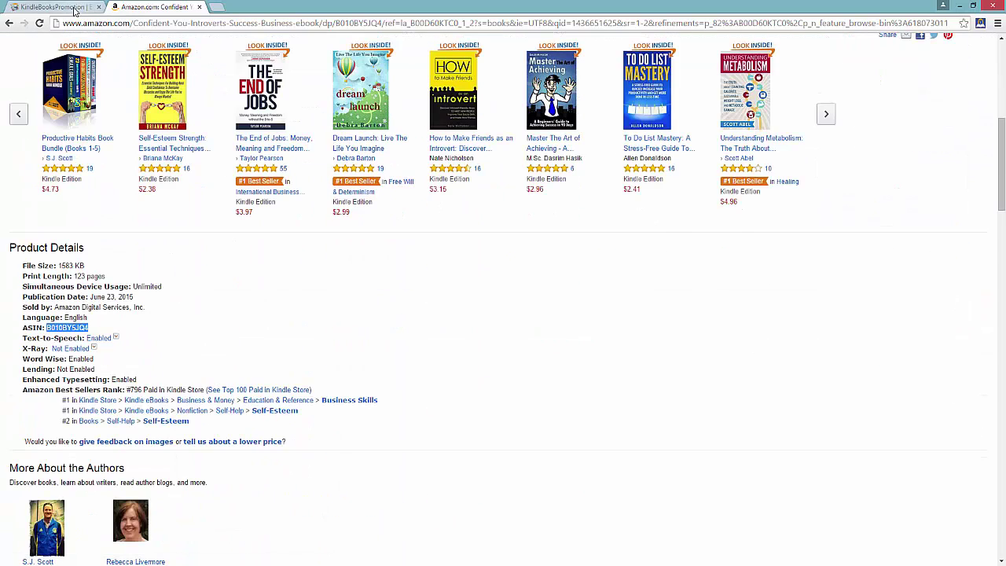
Track the book with ASIN B010BY5JQ4 in the Rank Tracker Tool and display the rank graph of "Declutter Your Inbox"
{"action": "left_click", "coordinate": [55, 6]}
{"action": "left_click", "coordinate": [539, 167]}
{"action": "right_click", "coordinate": [539, 167]}
{"action": "left_click", "coordinate": [567, 232]}
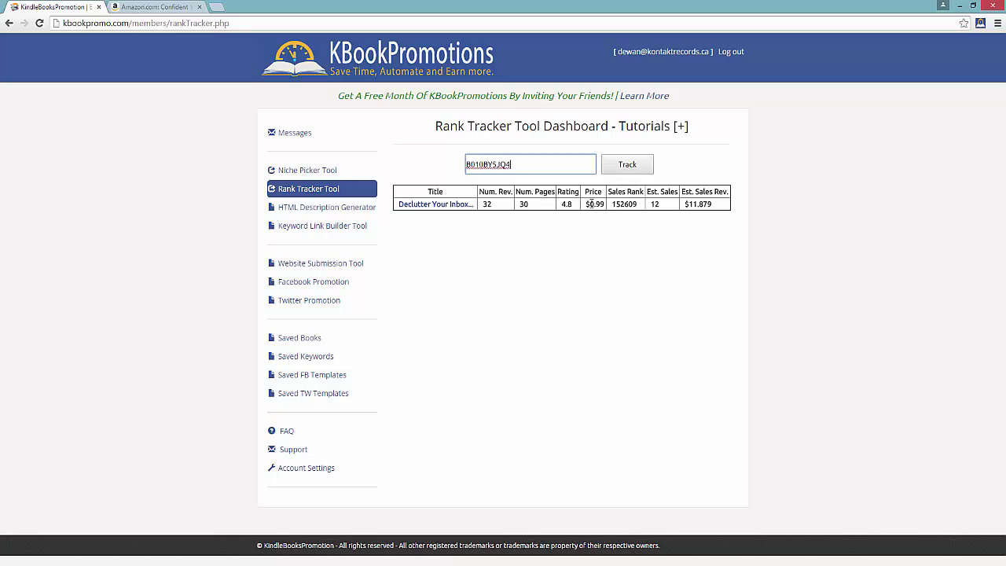
{"action": "left_click", "coordinate": [629, 171]}
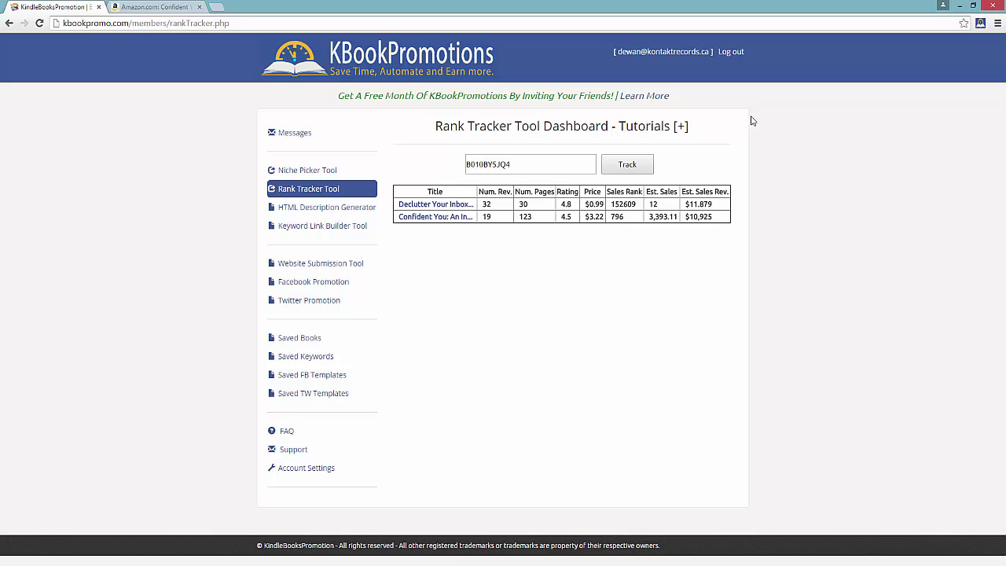
{"action": "left_click", "coordinate": [554, 206]}
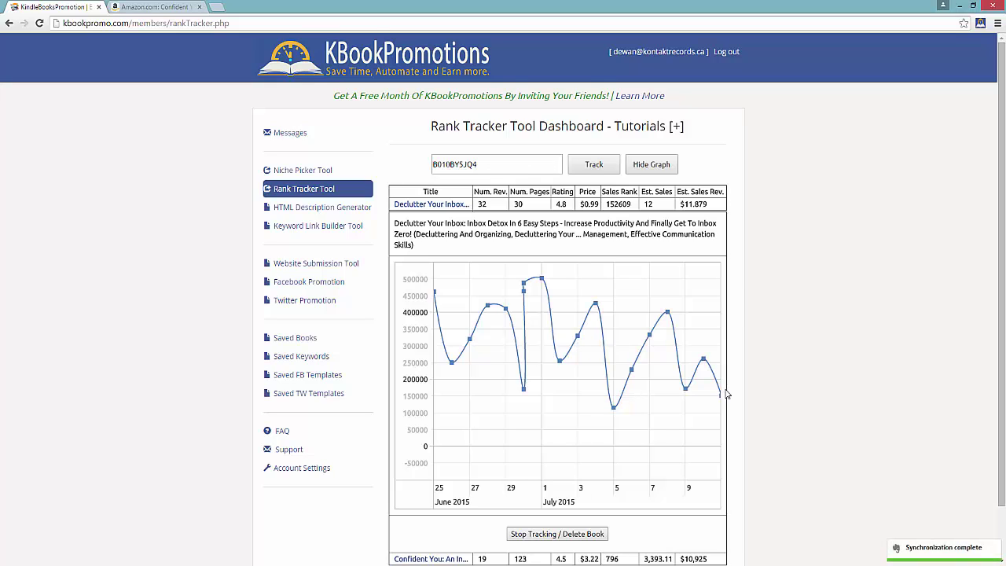
Start a manually inserted description in the HTML Description Generator and replace its first headline with "This is A Headline - LIVE TEXT"
{"action": "left_click", "coordinate": [364, 211]}
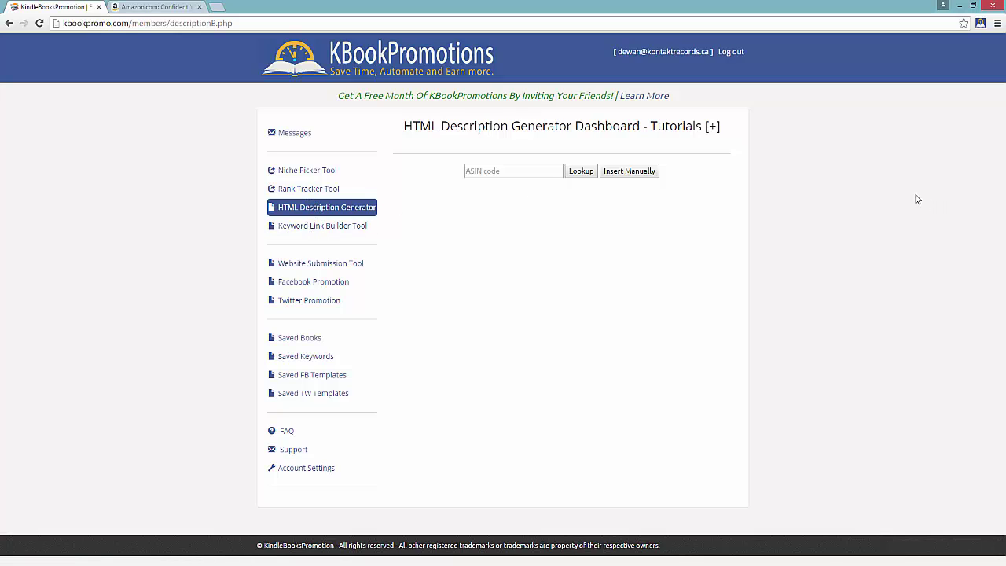
{"action": "left_click", "coordinate": [652, 173]}
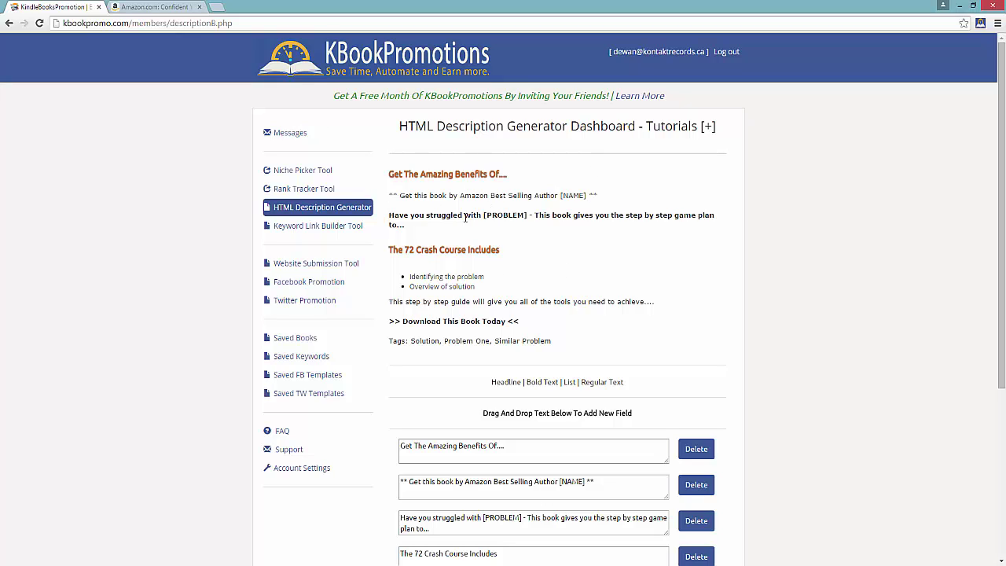
{"action": "scroll", "coordinate": [428, 201], "scroll_direction": "down", "scroll_amount": 1}
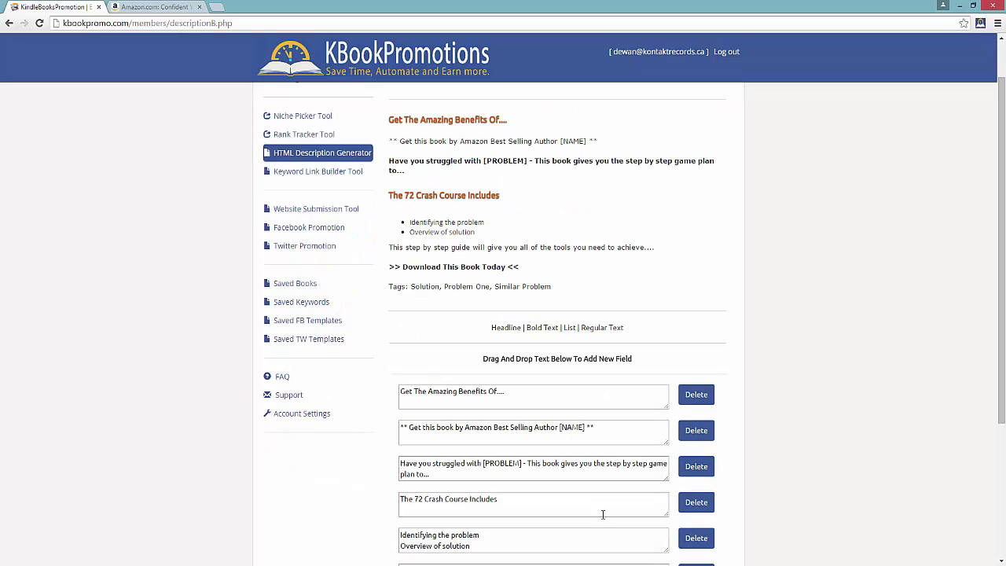
{"action": "triple_click", "coordinate": [541, 401]}
{"action": "key", "text": "BackSpace"}
{"action": "type", "text": "Th"}
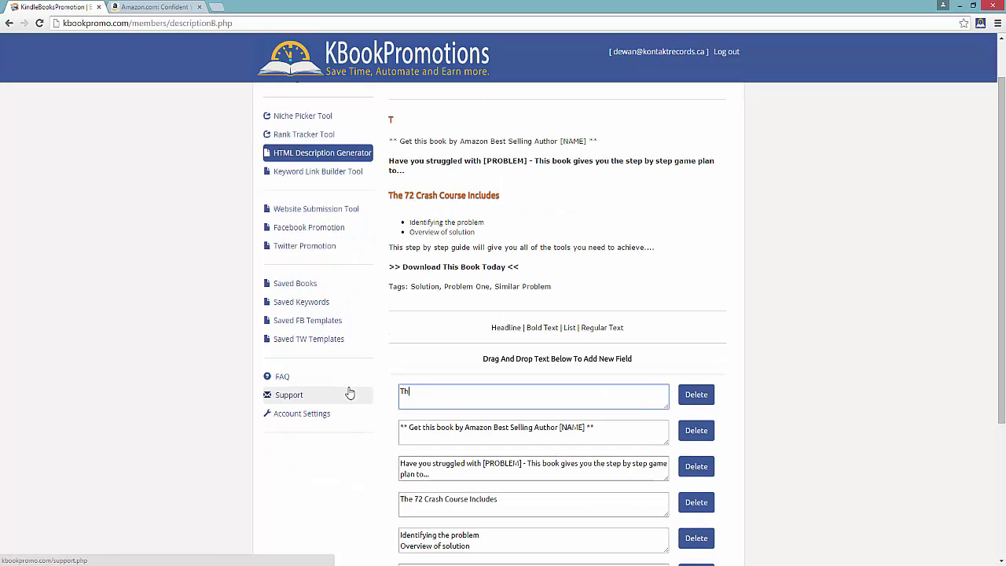
{"action": "type", "text": "is Is A Headline"}
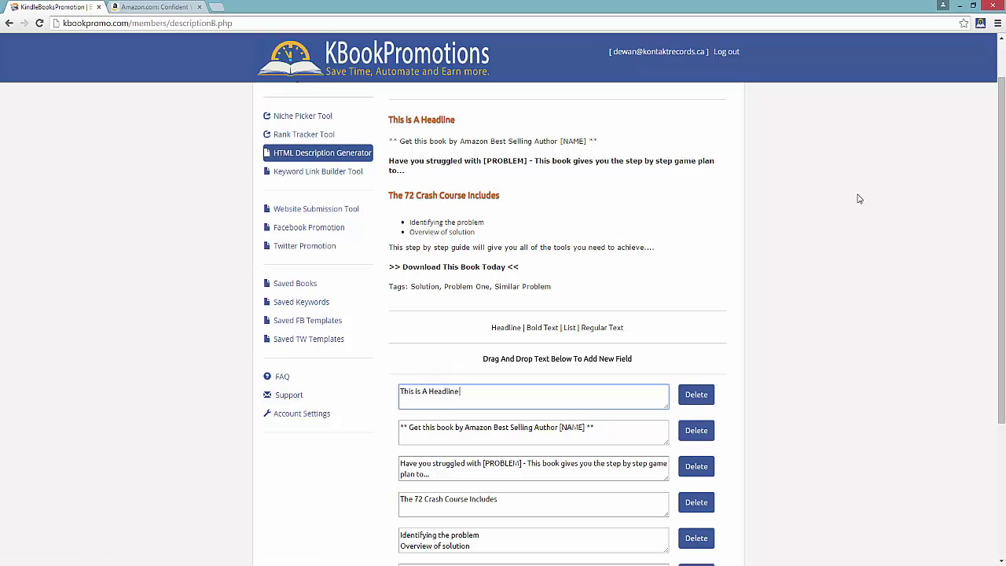
{"action": "type", "text": "IVE TEXT"}
Add a new headline field reading "HEADLINE #2" below the first headline, and move the first headline beneath it
{"action": "left_click_drag", "start_coordinate": [511, 333], "coordinate": [498, 411]}
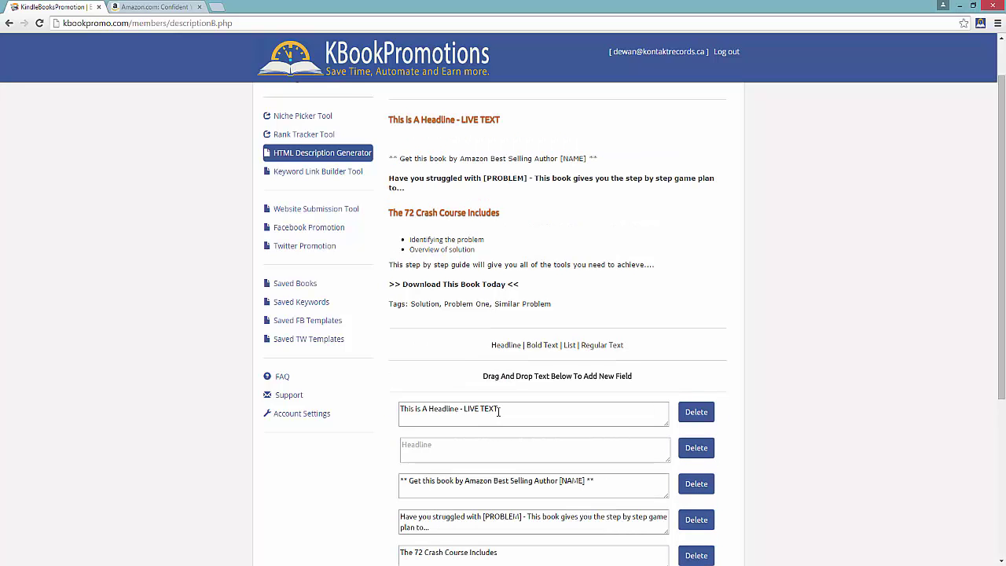
{"action": "left_click", "coordinate": [494, 452]}
{"action": "type", "text": "HEADLINE #2"}
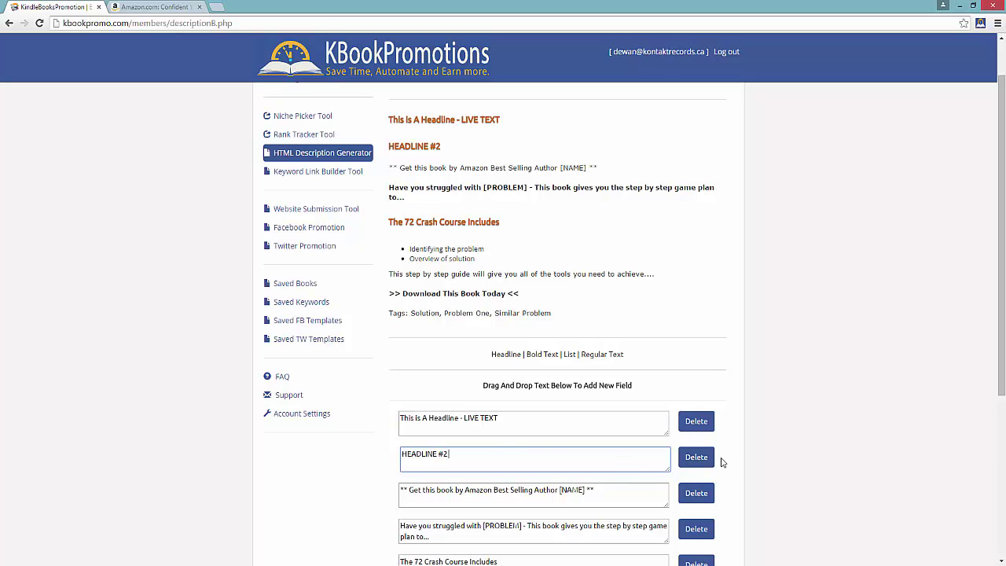
{"action": "left_click", "coordinate": [658, 426]}
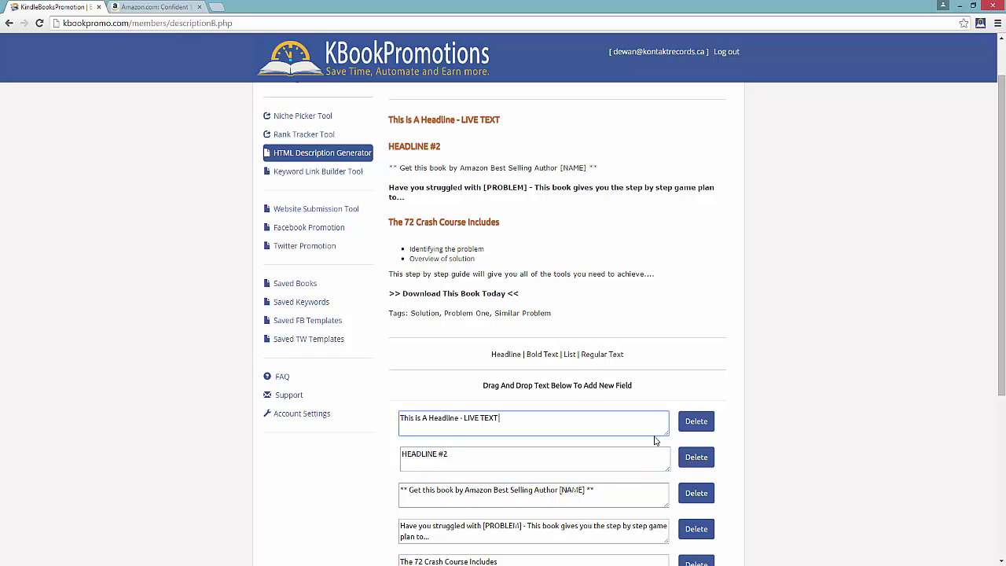
{"action": "left_click_drag", "start_coordinate": [677, 429], "coordinate": [660, 464]}
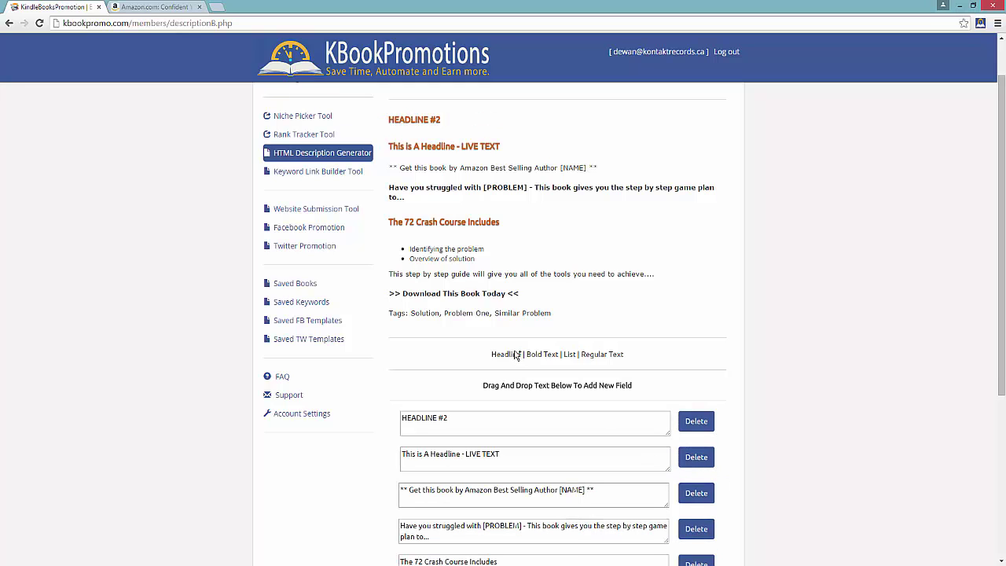
Generate the description's HTML code and select the text of the Amazon and Create Space versions in turn
{"action": "scroll", "coordinate": [515, 354], "scroll_direction": "down", "scroll_amount": 4}
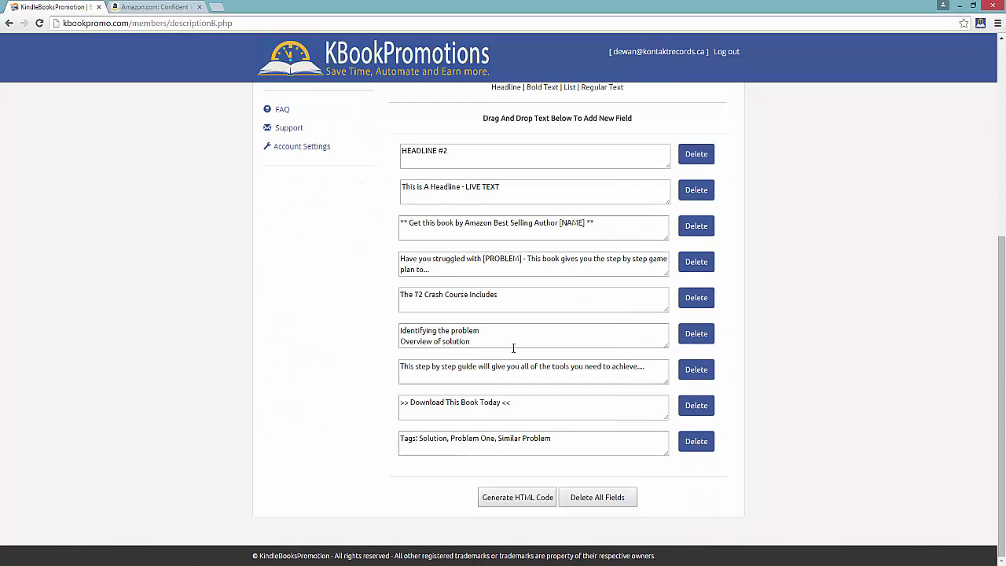
{"action": "left_click", "coordinate": [534, 502]}
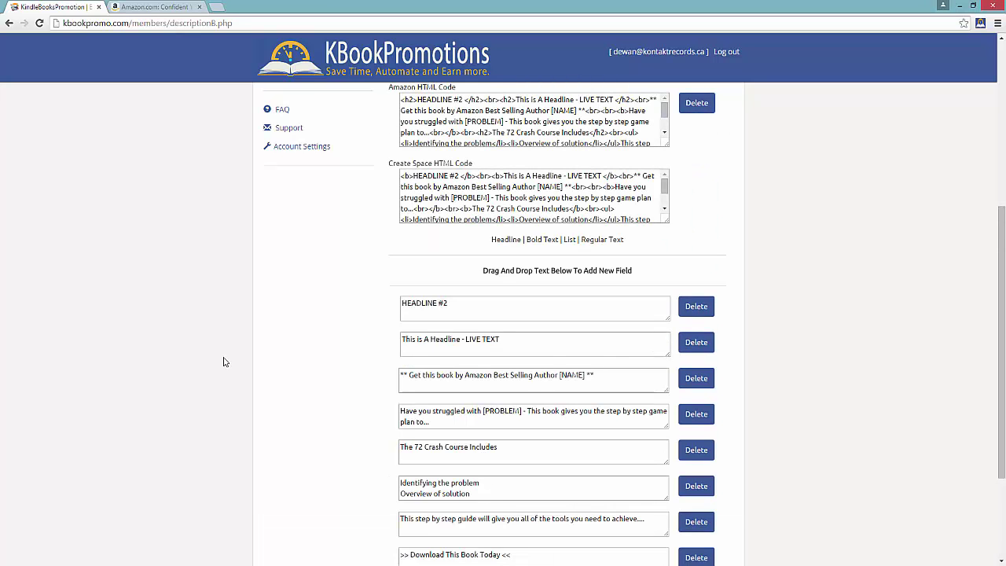
{"action": "scroll", "coordinate": [403, 343], "scroll_direction": "up", "scroll_amount": 3}
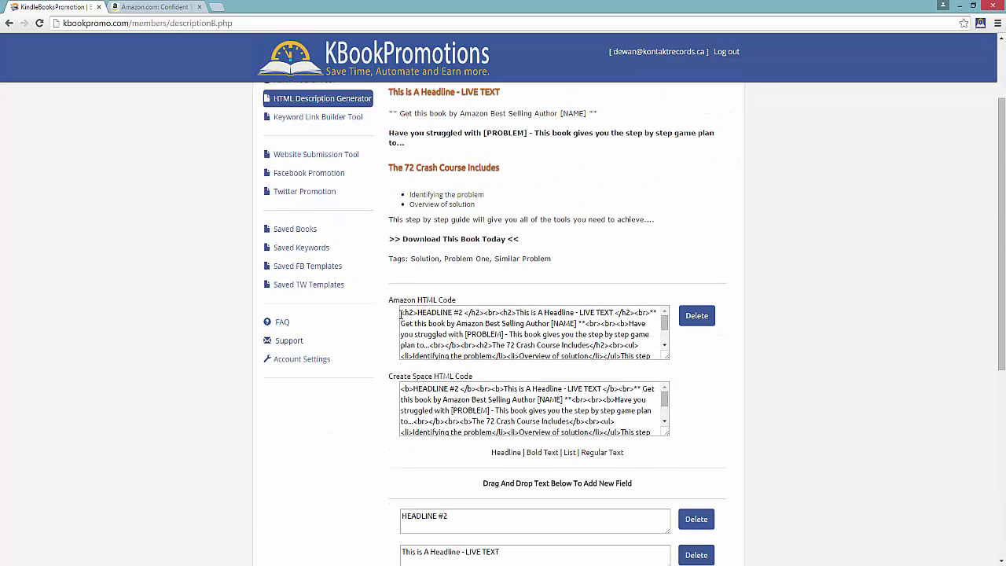
{"action": "left_click_drag", "start_coordinate": [403, 312], "coordinate": [689, 391]}
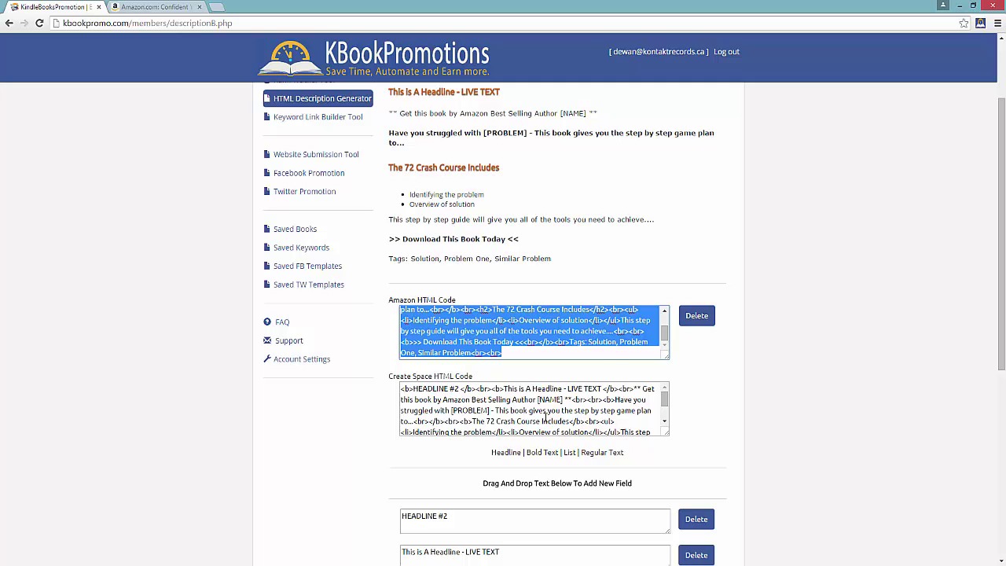
{"action": "left_click", "coordinate": [545, 416]}
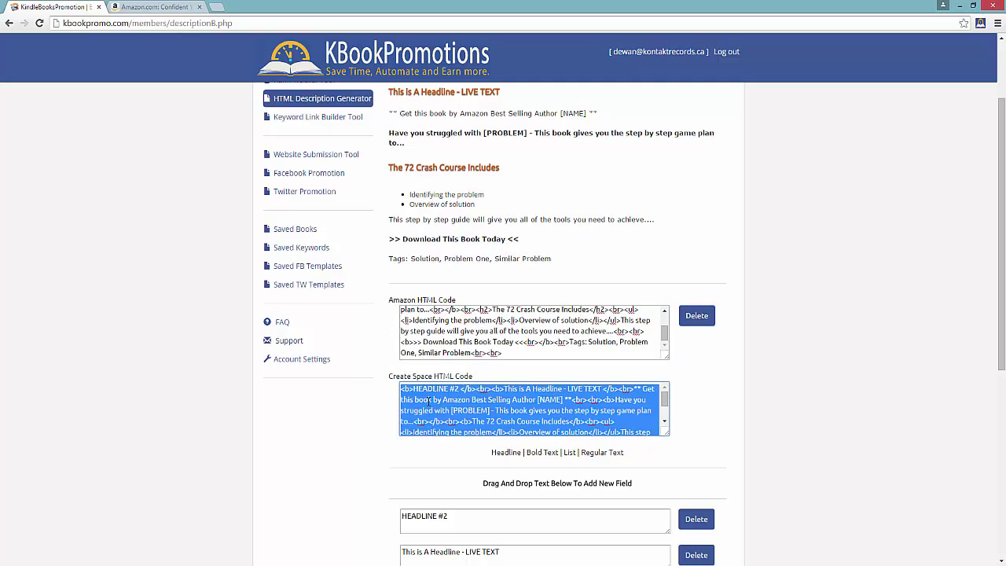
{"action": "left_click", "coordinate": [537, 351]}
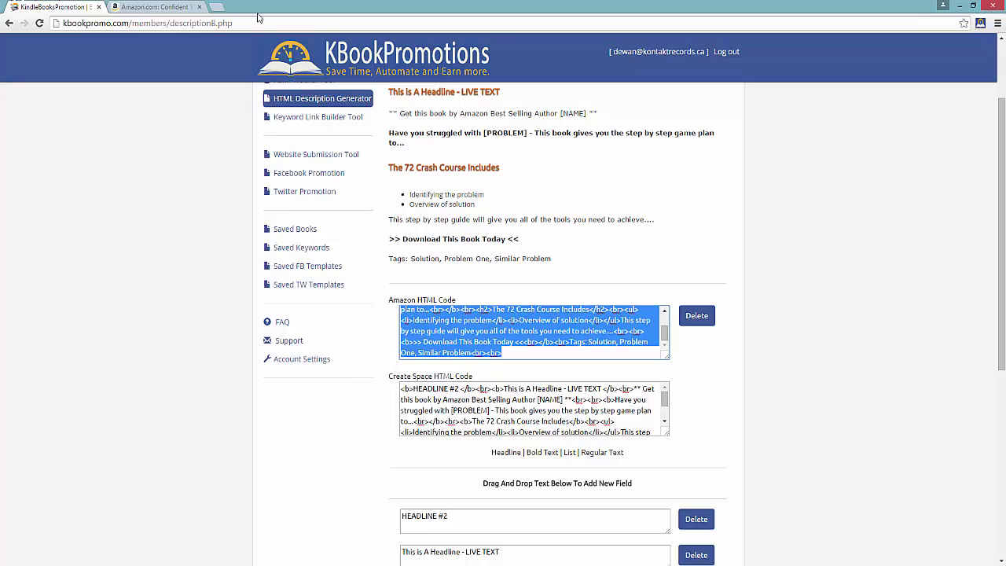
Reset the HTML Description Generator, and search Amazon by author name to open "Declutter Your Inbox" with its full description expanded
{"action": "left_click", "coordinate": [297, 99]}
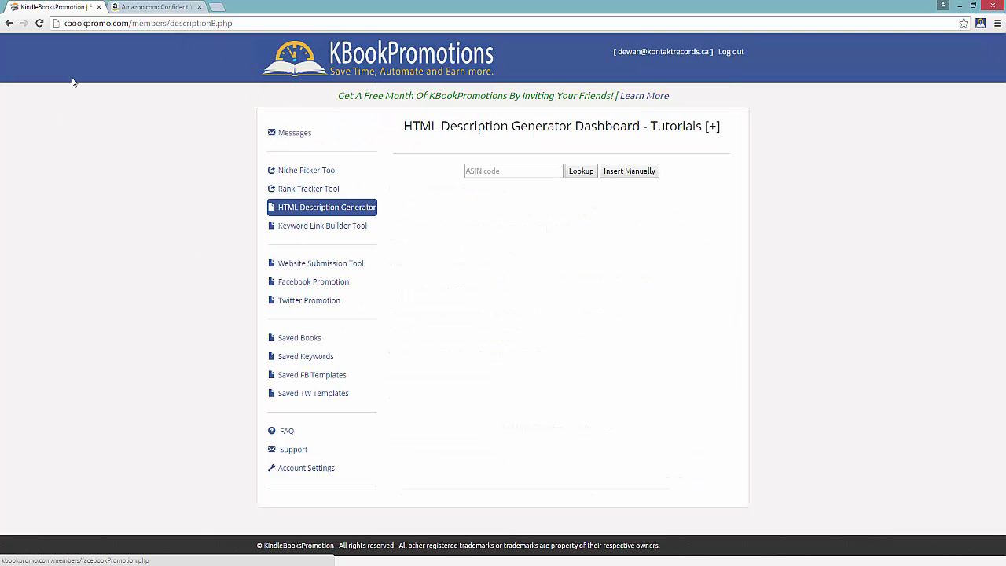
{"action": "left_click", "coordinate": [149, 7]}
{"action": "scroll", "coordinate": [213, 86], "scroll_direction": "up", "scroll_amount": 15}
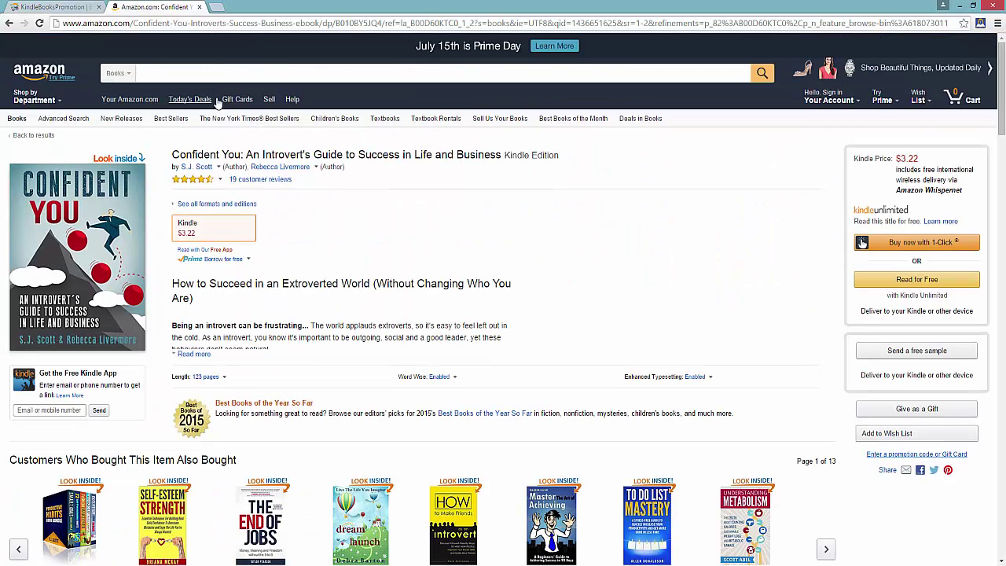
{"action": "left_click", "coordinate": [227, 78]}
{"action": "type", "text": "dewan bayney"}
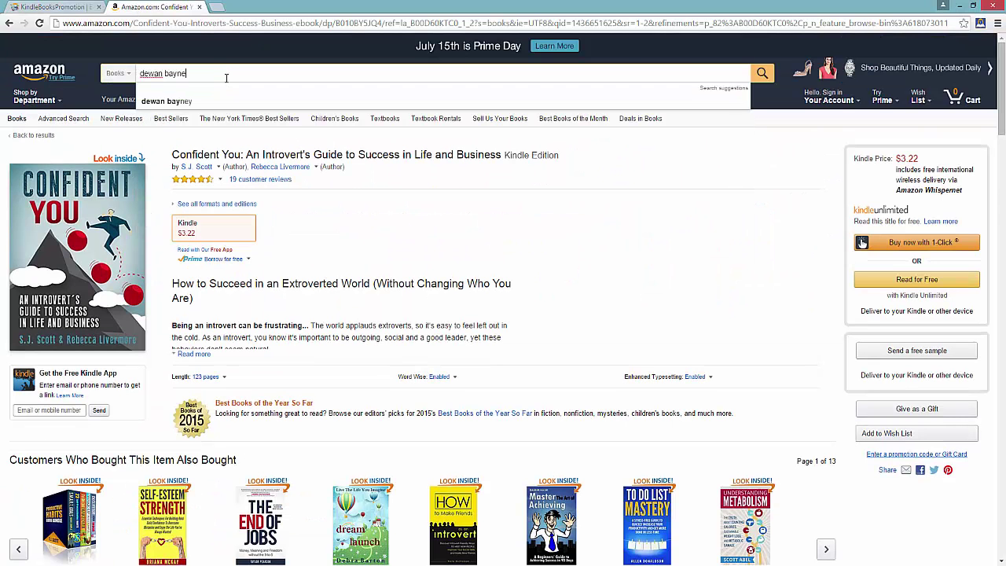
{"action": "key", "text": "Return"}
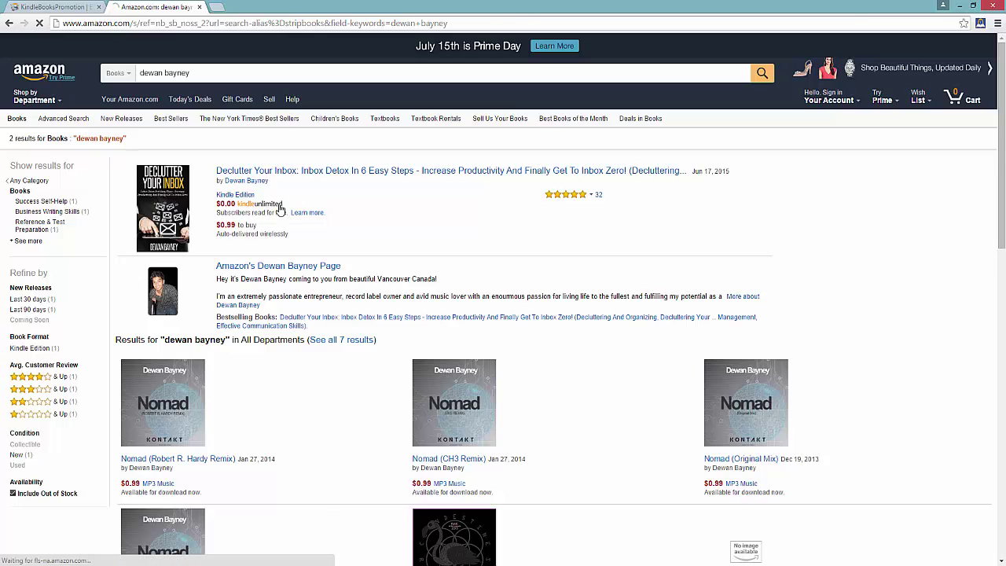
{"action": "left_click", "coordinate": [278, 206]}
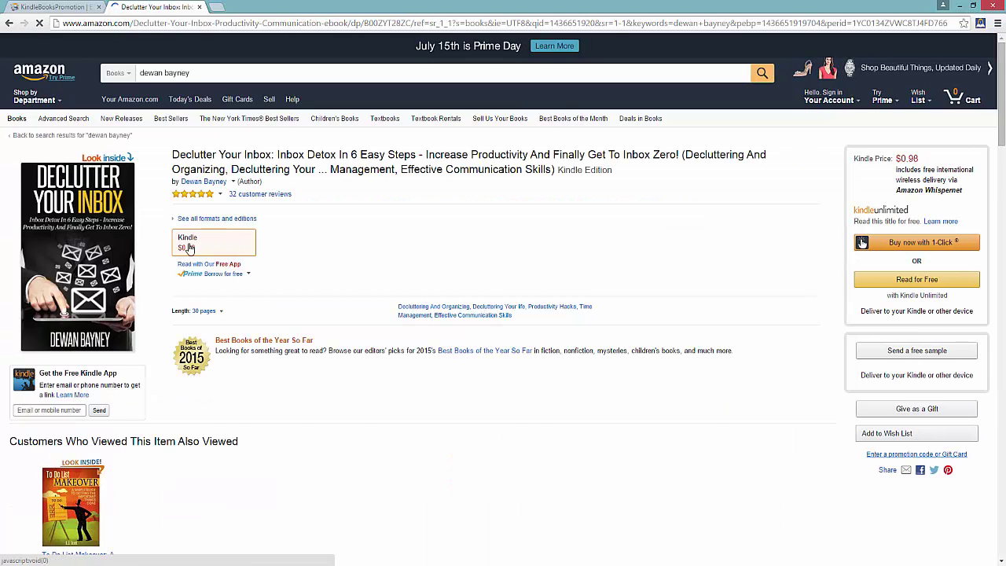
{"action": "left_click", "coordinate": [194, 356]}
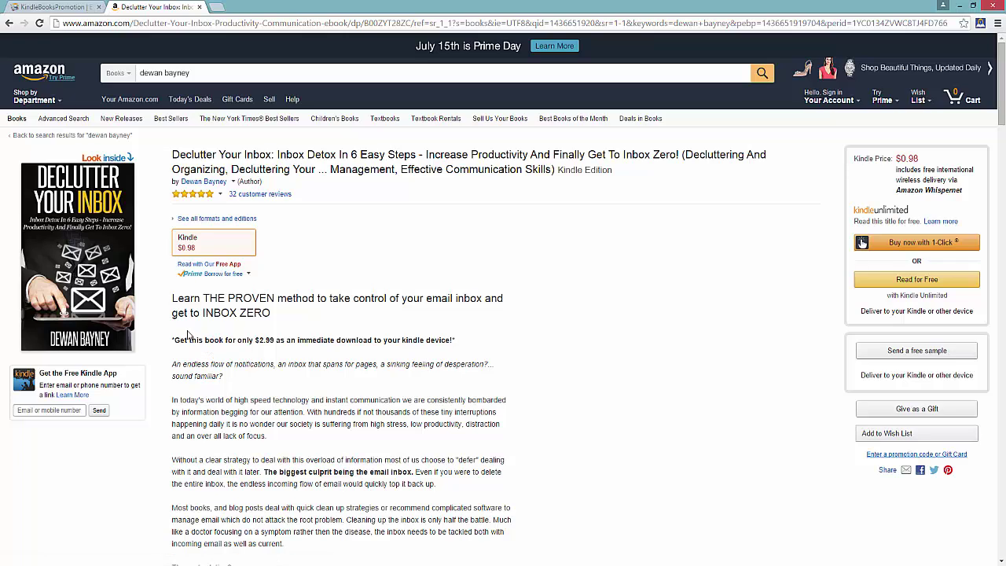
Copy the ASIN B00ZYT28ZC from the book's product details and look it up in the HTML Description Generator
{"action": "scroll", "coordinate": [226, 437], "scroll_direction": "down", "scroll_amount": 15}
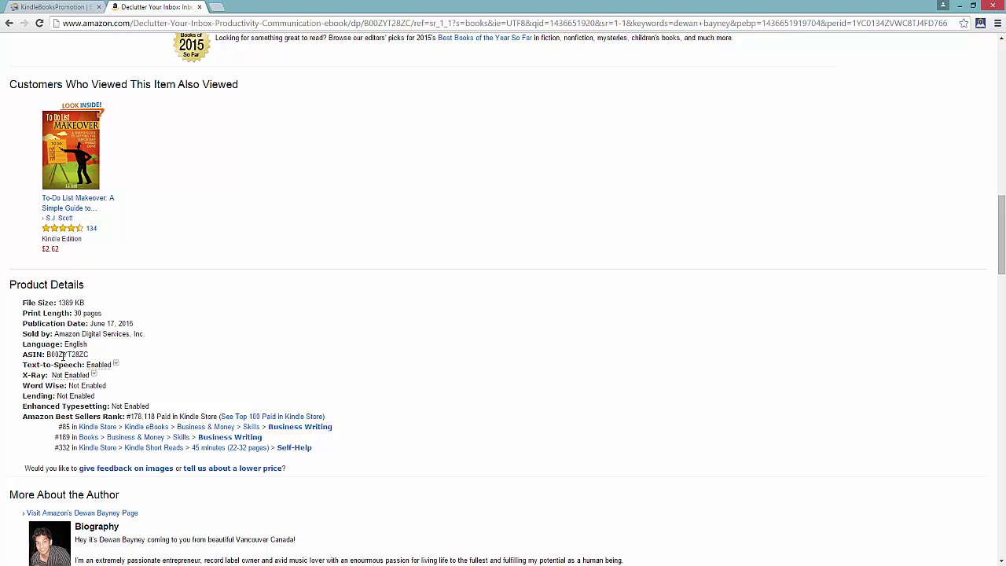
{"action": "double_click", "coordinate": [66, 354]}
{"action": "right_click", "coordinate": [69, 356]}
{"action": "left_click", "coordinate": [78, 361]}
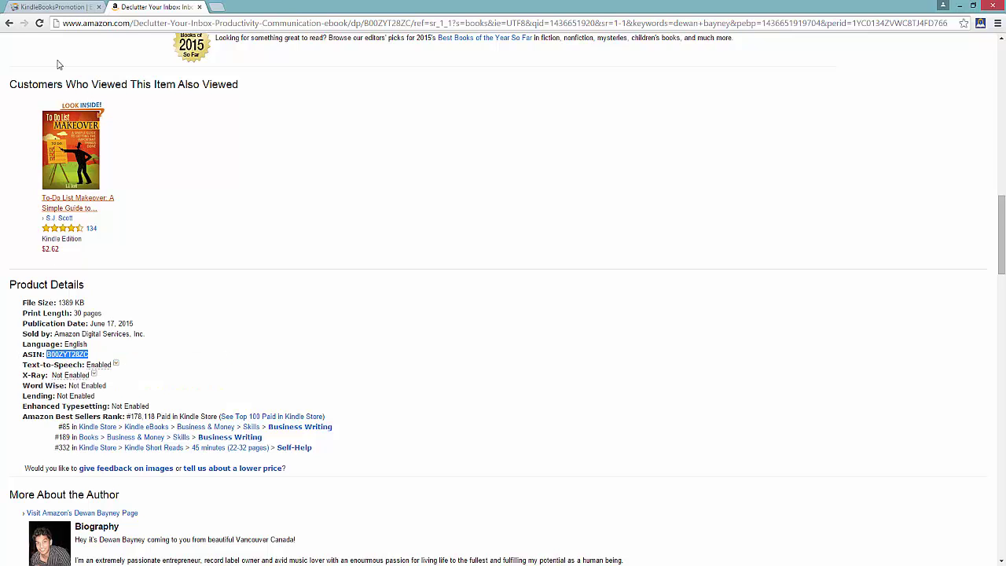
{"action": "left_click", "coordinate": [63, 9]}
{"action": "right_click", "coordinate": [510, 176]}
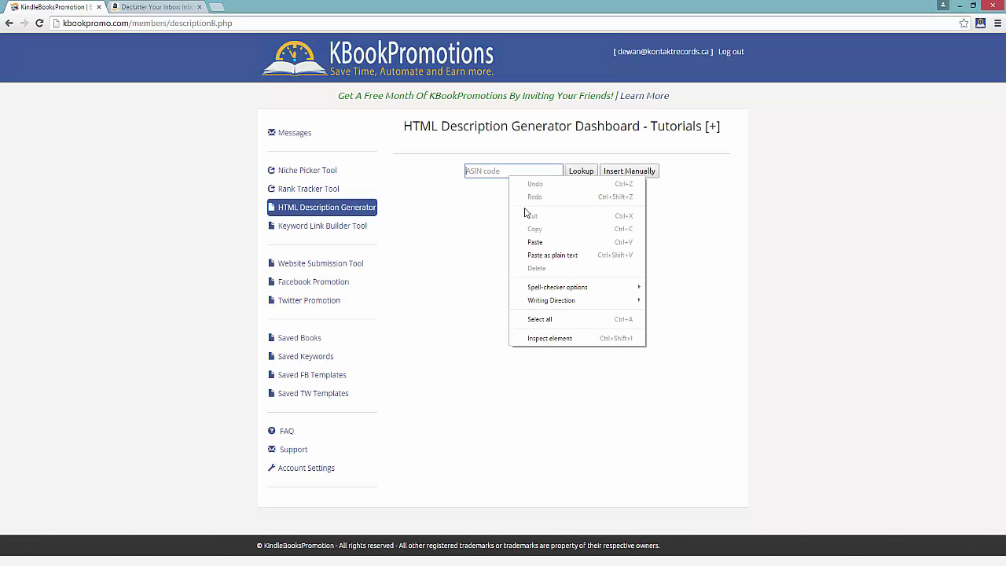
{"action": "left_click", "coordinate": [537, 241]}
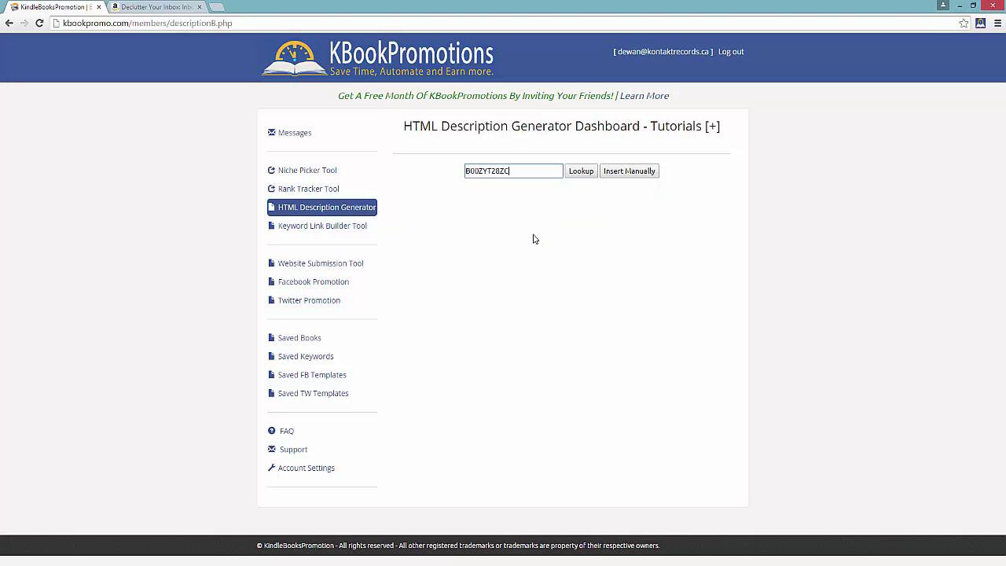
{"action": "left_click", "coordinate": [582, 171]}
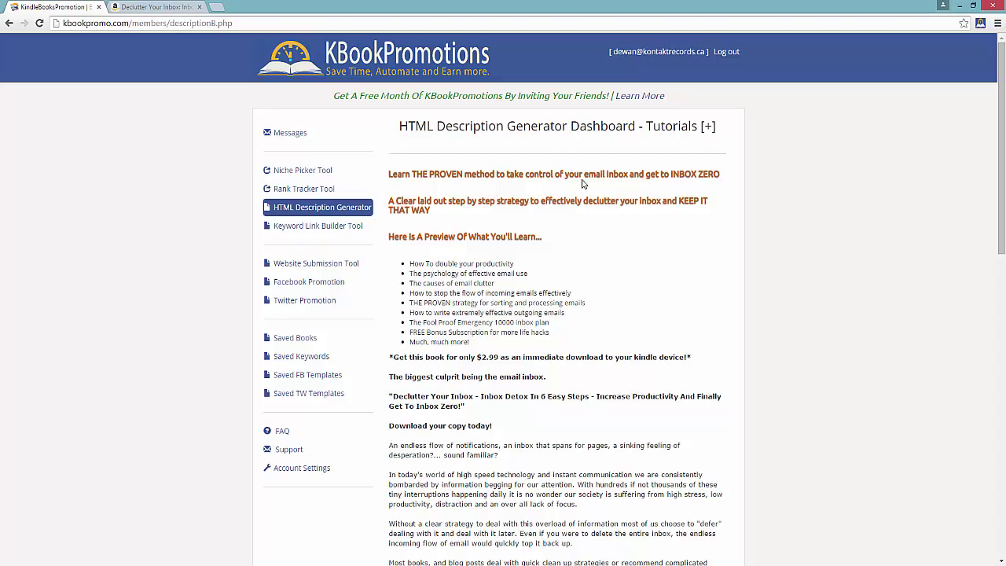
Compare the book's description on its Amazon page with the version imported into the HTML Description Generator
{"action": "left_click", "coordinate": [148, 7]}
{"action": "scroll", "coordinate": [332, 305], "scroll_direction": "up", "scroll_amount": 8}
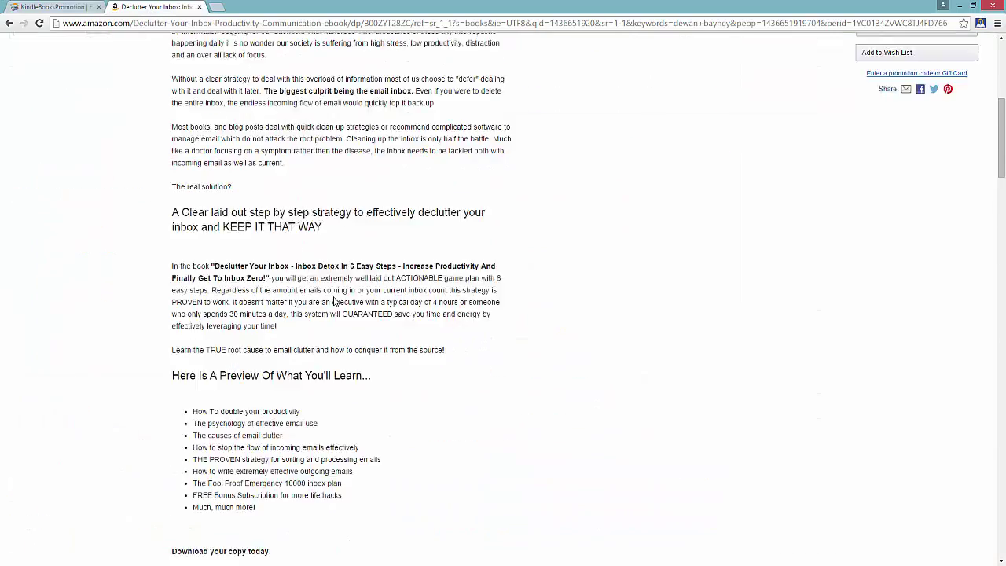
{"action": "scroll", "coordinate": [333, 302], "scroll_direction": "up", "scroll_amount": 3}
{"action": "left_click", "coordinate": [77, 10]}
{"action": "scroll", "coordinate": [588, 316], "scroll_direction": "down", "scroll_amount": 2}
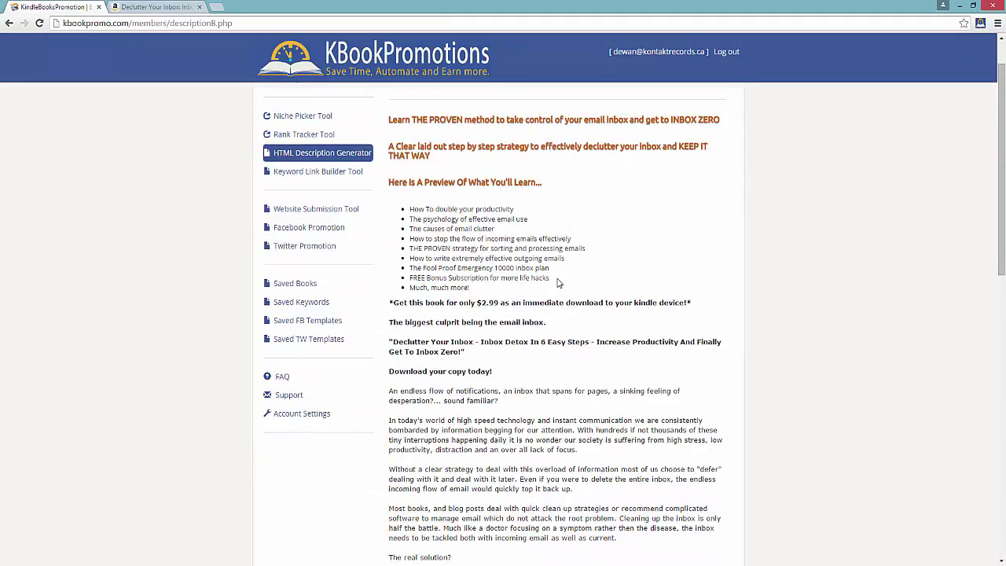
Replace the first headline field's text with "jhsl;jdasldjk;" and check it in the description preview
{"action": "scroll", "coordinate": [559, 283], "scroll_direction": "down", "scroll_amount": 10}
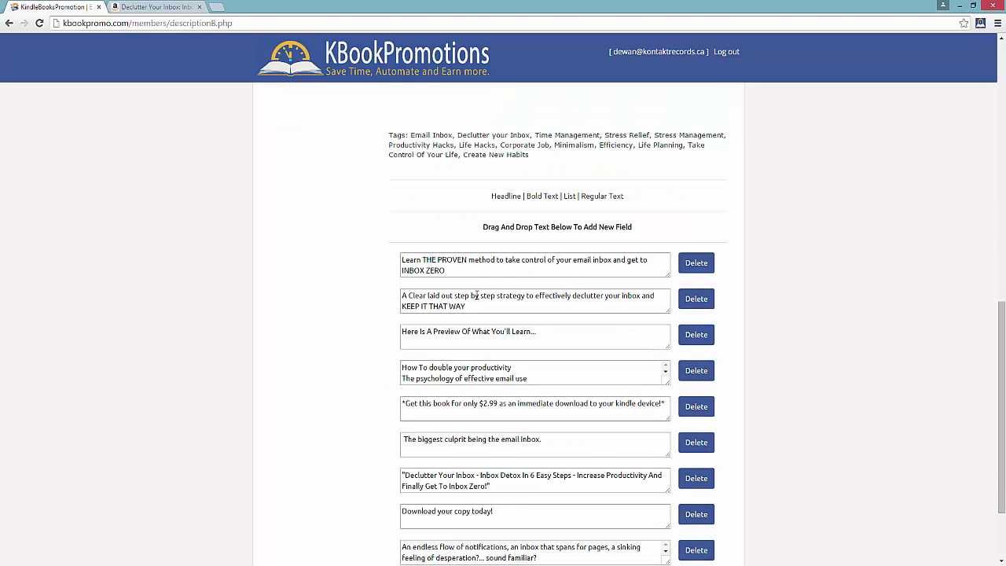
{"action": "left_click_drag", "start_coordinate": [470, 269], "coordinate": [383, 249]}
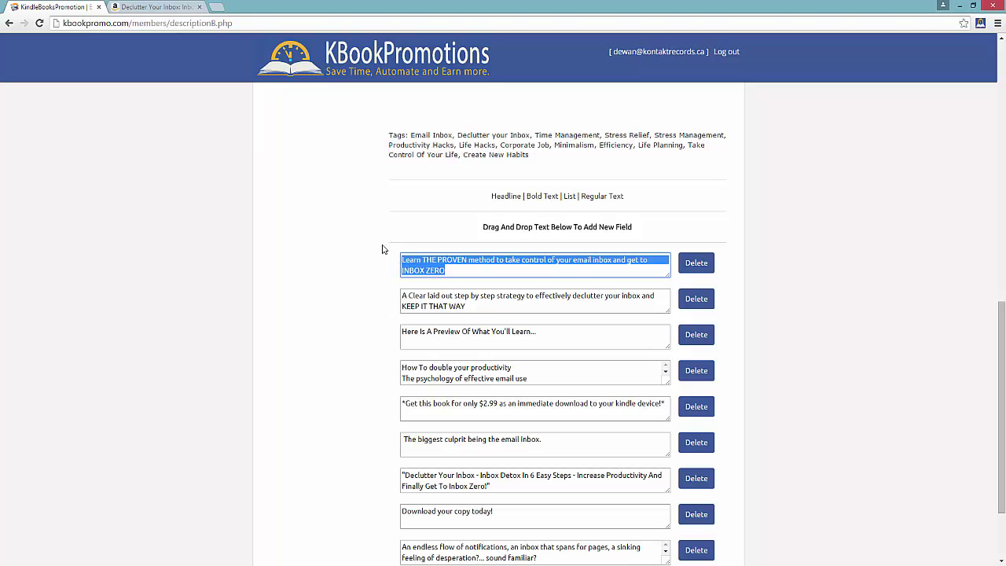
{"action": "type", "text": "jhsl;jdasldjk;"}
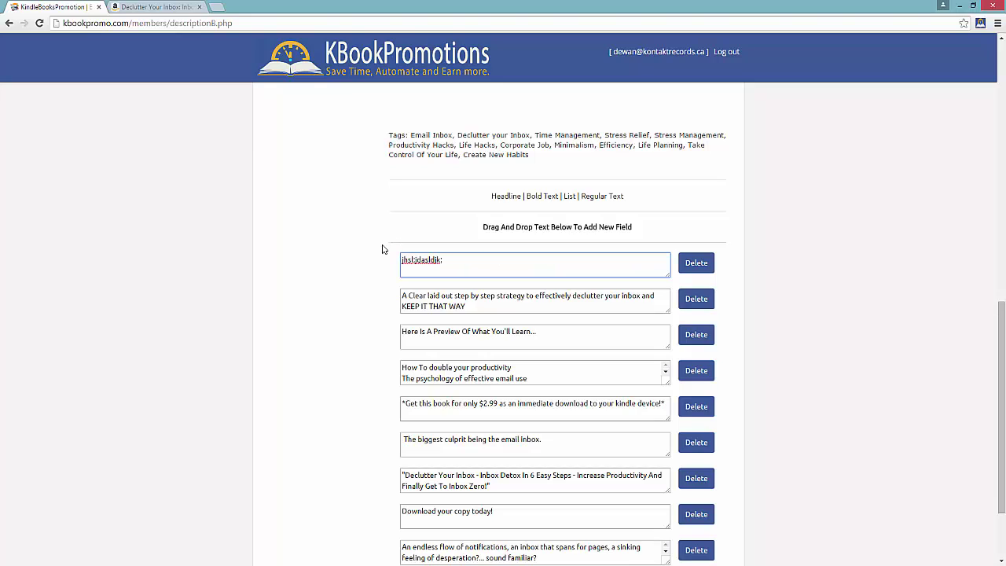
{"action": "scroll", "coordinate": [382, 250], "scroll_direction": "up", "scroll_amount": 15}
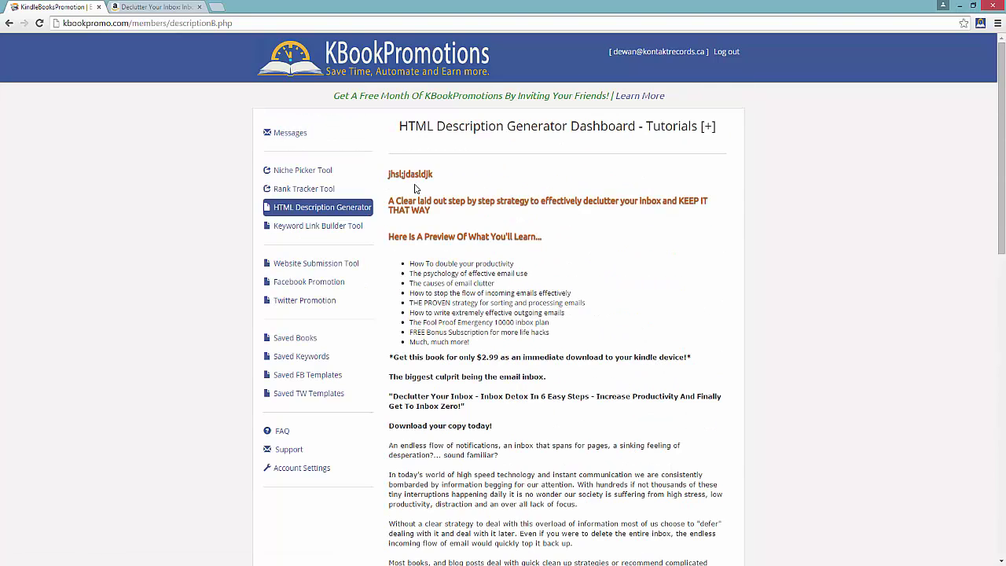
Generate the HTML code for the edited description and select the entire Amazon HTML code
{"action": "scroll", "coordinate": [415, 189], "scroll_direction": "down", "scroll_amount": 15}
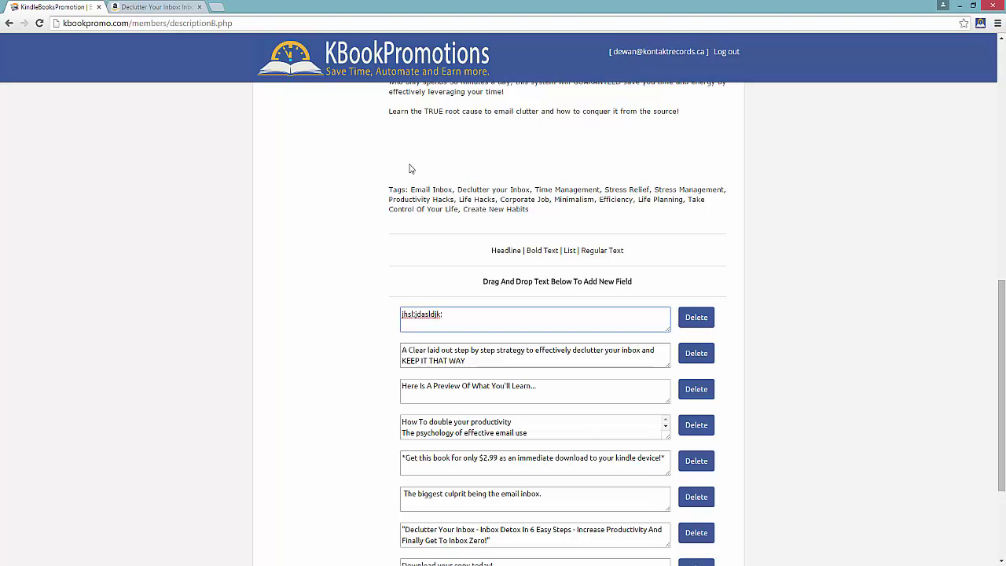
{"action": "scroll", "coordinate": [400, 334], "scroll_direction": "down", "scroll_amount": 3}
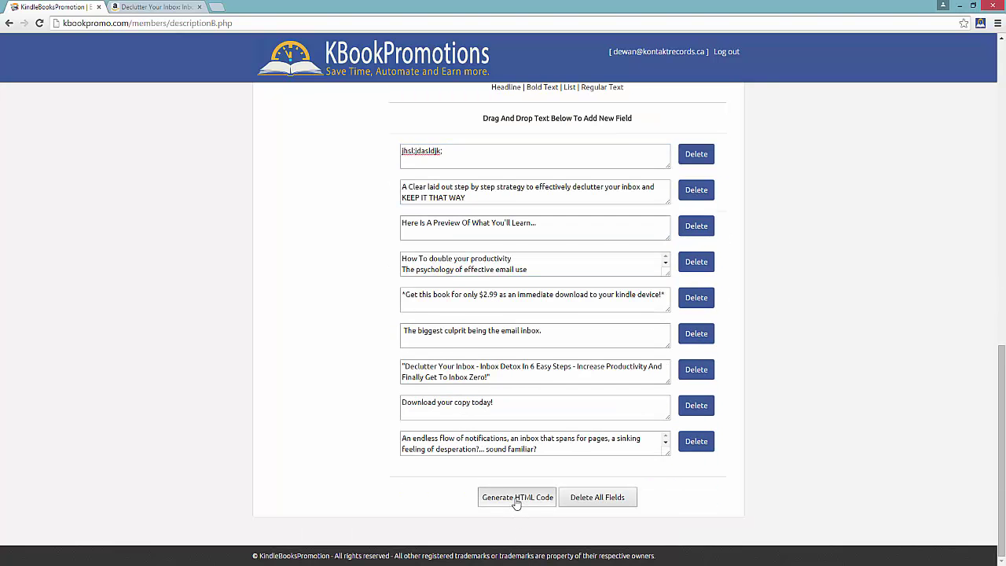
{"action": "left_click", "coordinate": [516, 434]}
{"action": "scroll", "coordinate": [276, 301], "scroll_direction": "up", "scroll_amount": 3}
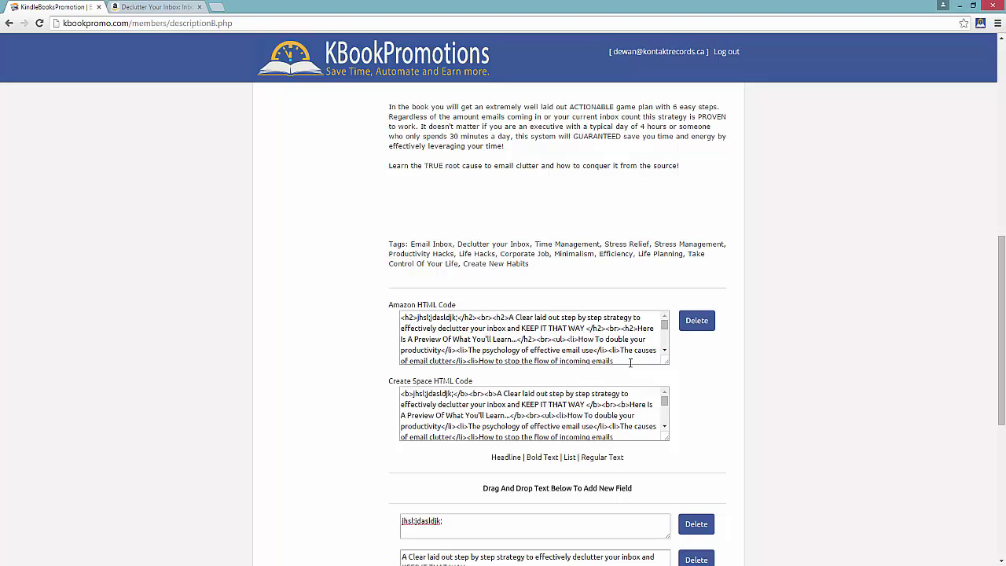
{"action": "left_click_drag", "start_coordinate": [630, 362], "coordinate": [281, 247]}
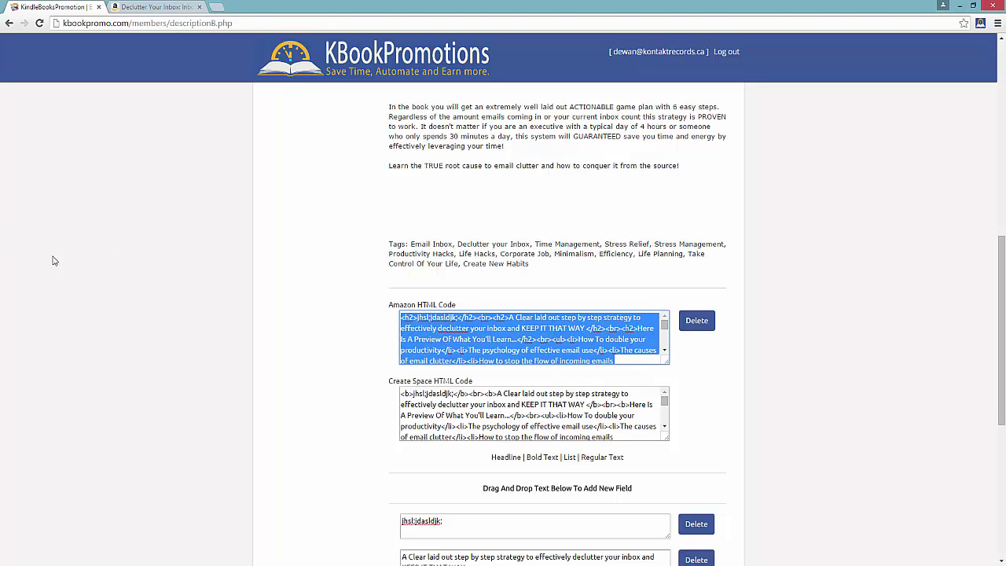
{"action": "left_click", "coordinate": [414, 315]}
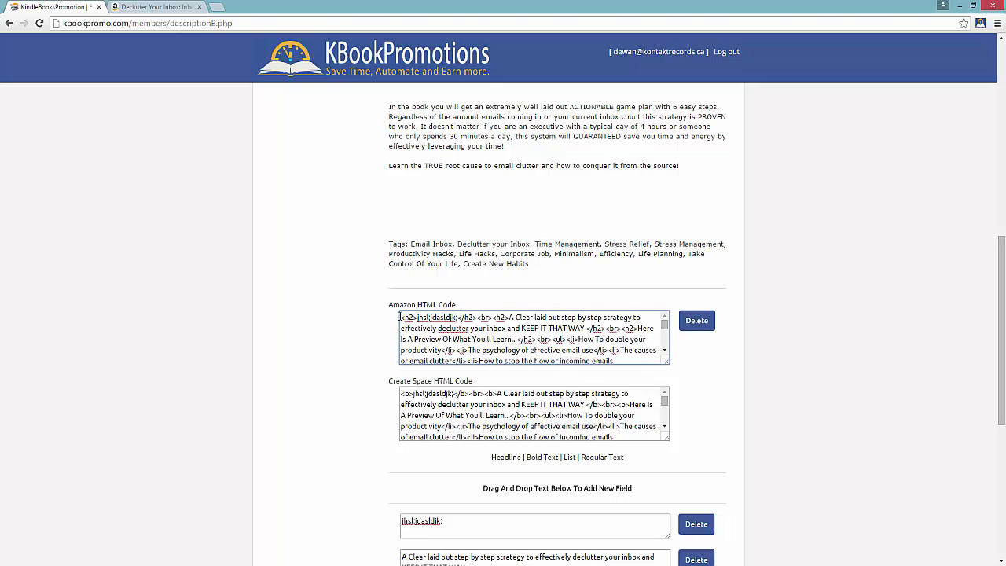
{"action": "left_click_drag", "start_coordinate": [401, 320], "coordinate": [428, 430]}
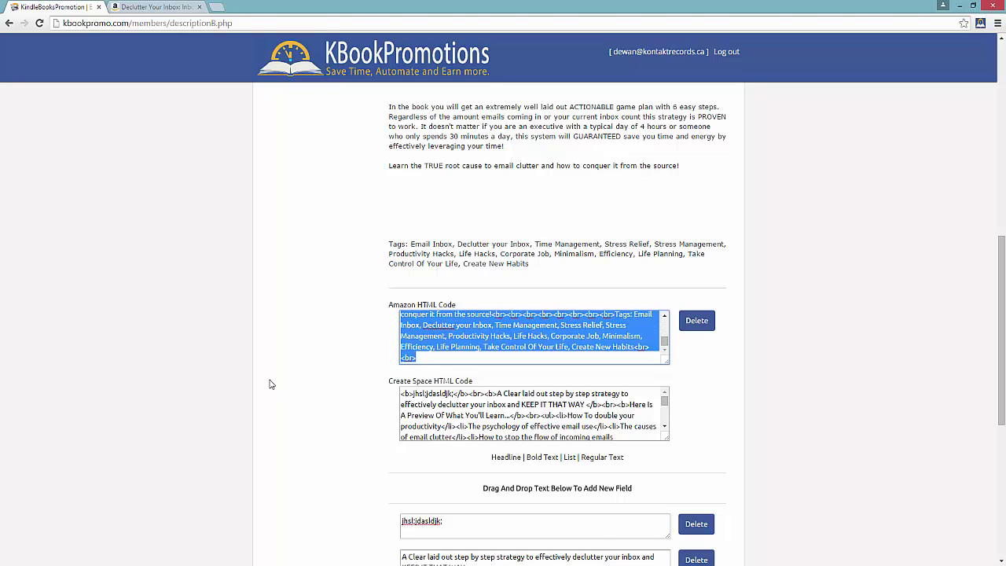
Open the Keyword Link Builder Tool, and on Amazon rerun the author name search in the Kindle Store
{"action": "scroll", "coordinate": [269, 384], "scroll_direction": "up", "scroll_amount": 10}
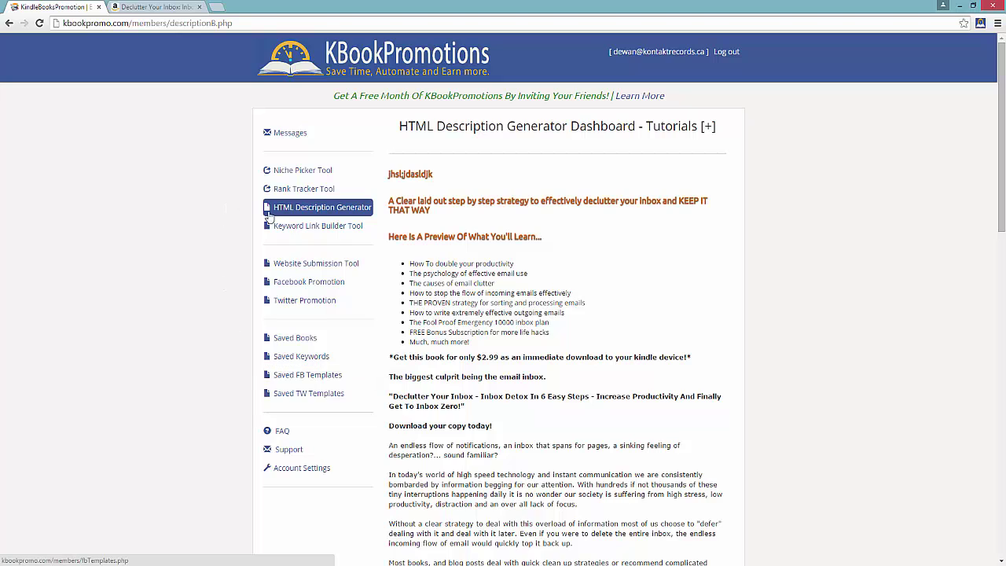
{"action": "left_click", "coordinate": [297, 228]}
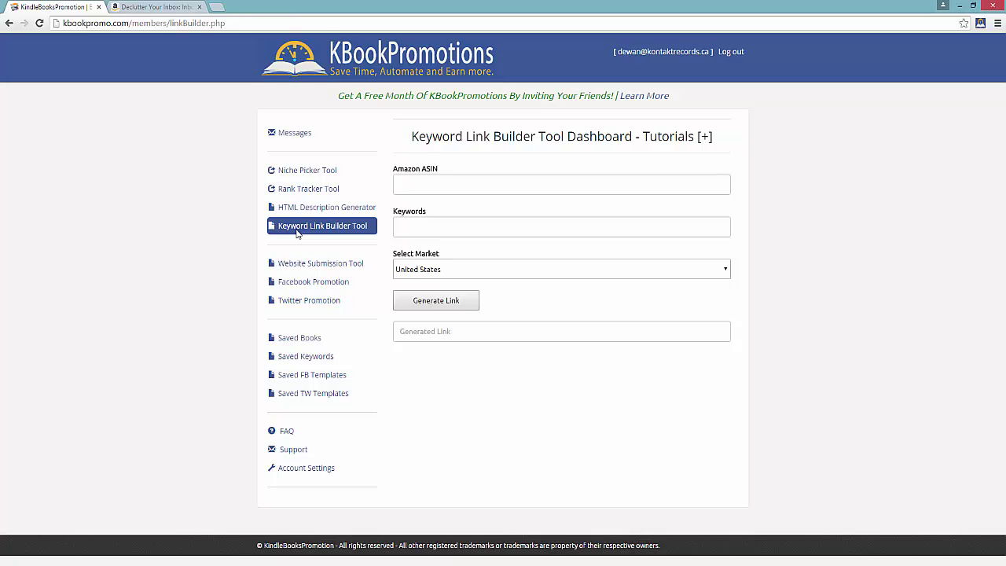
{"action": "left_click", "coordinate": [161, 6]}
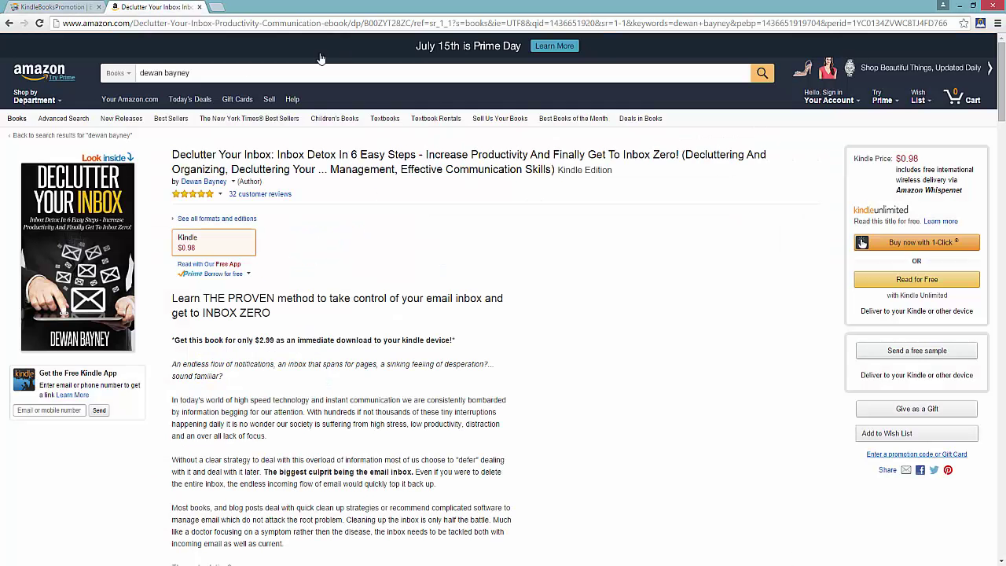
{"action": "left_click", "coordinate": [116, 73]}
{"action": "key", "text": "k"}
{"action": "key", "text": "Return"}
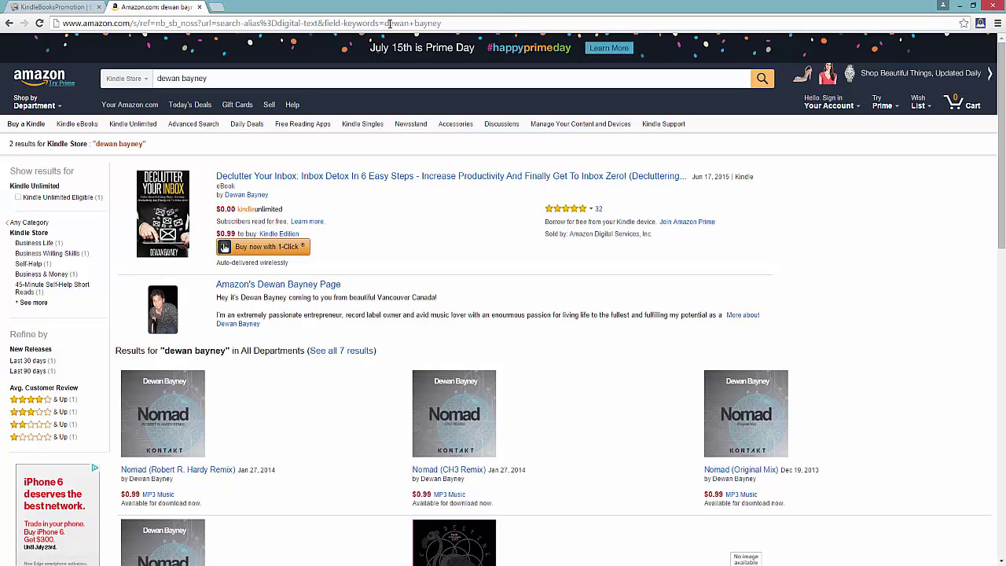
Search the Kindle Store for "declutter your inbox" and open the book "Declutter Your Inbox: Inbox Detox In 6 Easy Steps"
{"action": "triple_click", "coordinate": [232, 77]}
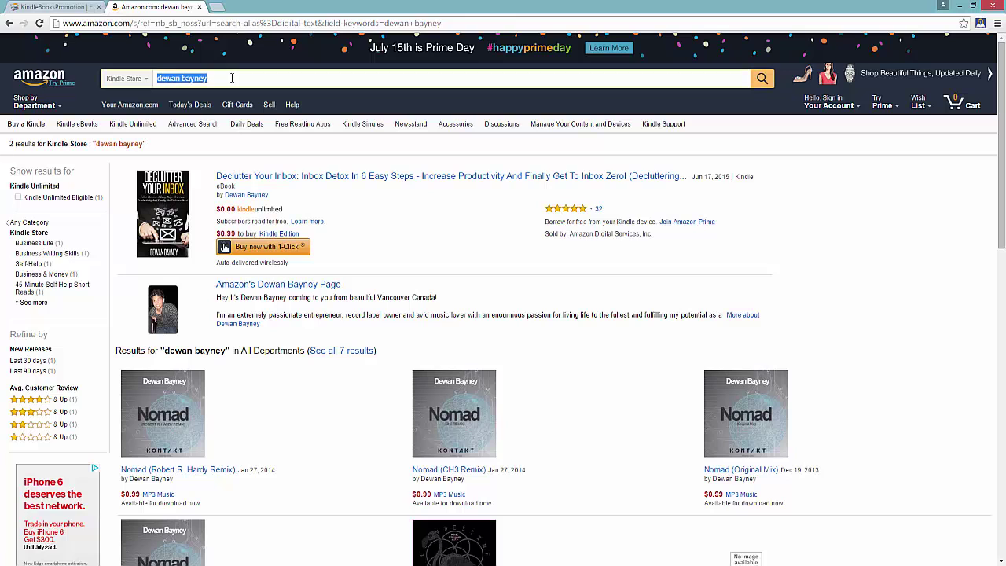
{"action": "type", "text": "declutter your"}
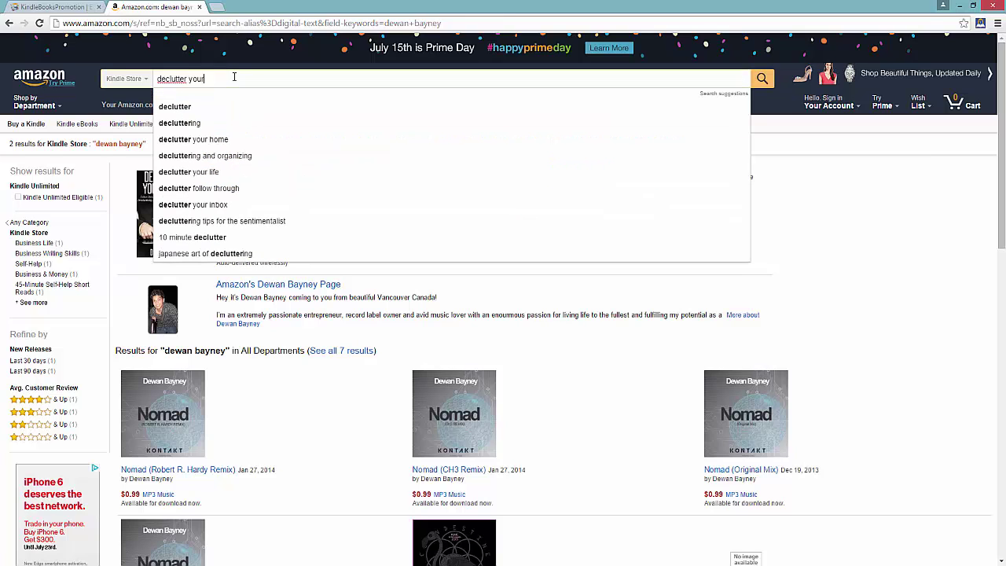
{"action": "type", "text": " inbox"}
{"action": "key", "text": "Return"}
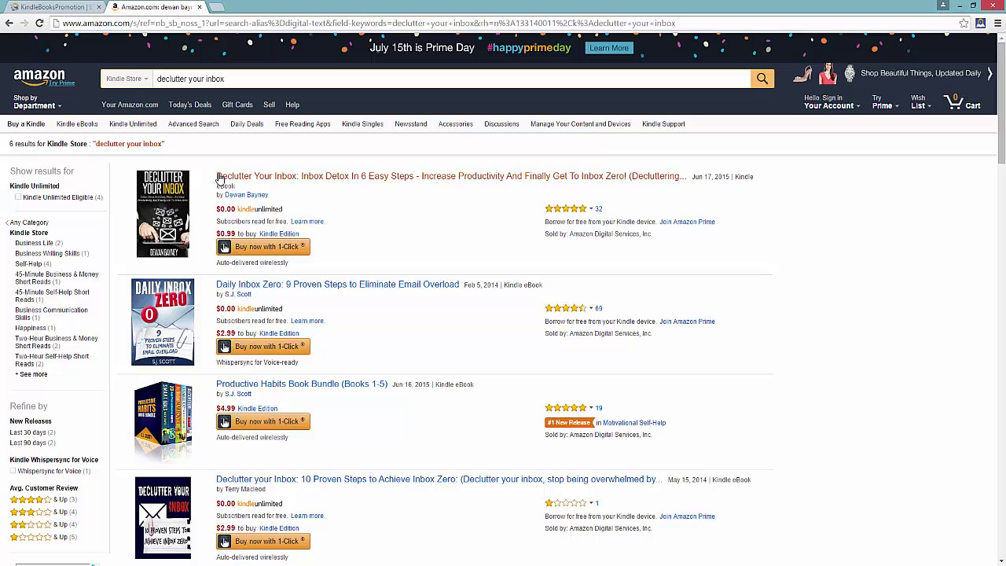
{"action": "left_click", "coordinate": [267, 178]}
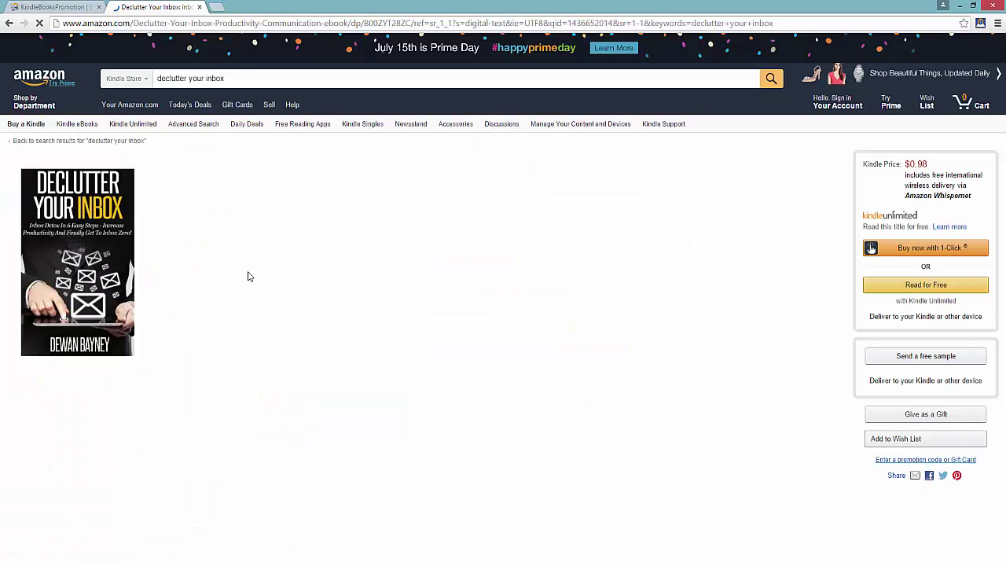
Copy the ASIN B00ZYT28ZC from the book's product details into the Amazon ASIN field of the Keyword Link Builder Tool
{"action": "scroll", "coordinate": [247, 274], "scroll_direction": "down", "scroll_amount": 7}
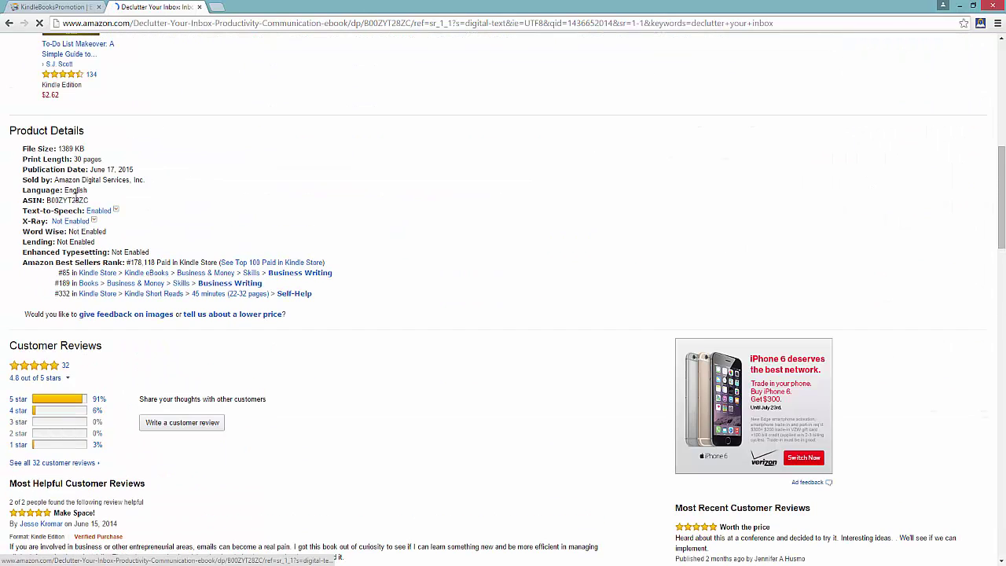
{"action": "double_click", "coordinate": [67, 200]}
{"action": "right_click", "coordinate": [75, 200]}
{"action": "left_click", "coordinate": [94, 206]}
{"action": "left_click", "coordinate": [49, 10]}
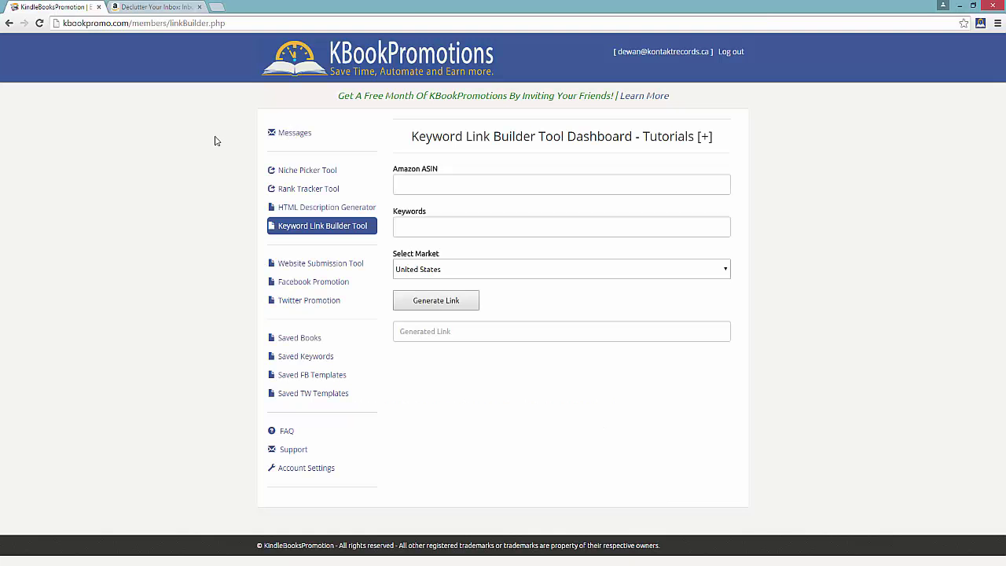
{"action": "right_click", "coordinate": [429, 183]}
{"action": "left_click", "coordinate": [459, 246]}
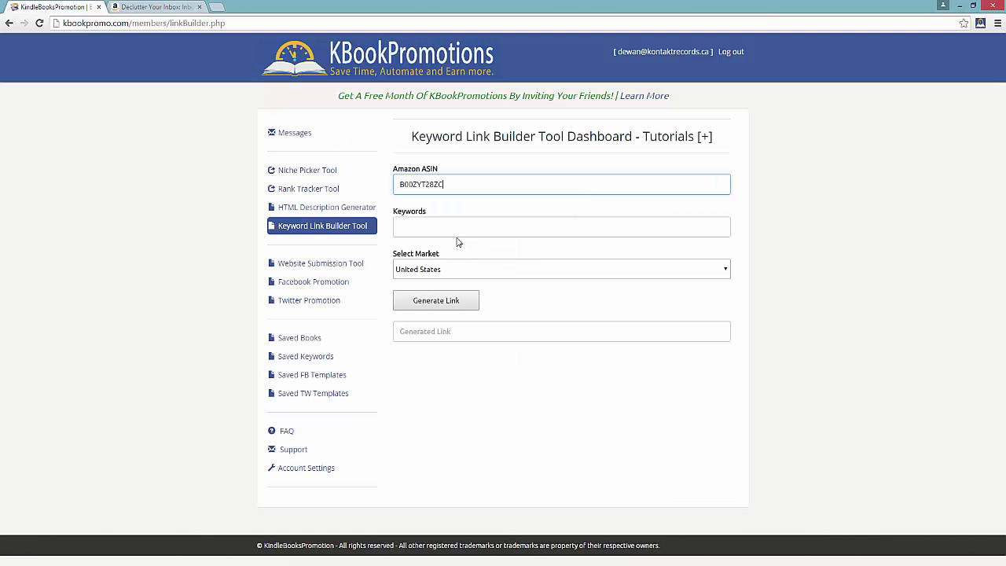
Set the keywords to "Declutter Your Inbox" and generate the keyword link
{"action": "left_click", "coordinate": [448, 226]}
{"action": "type", "text": "Declutter "}
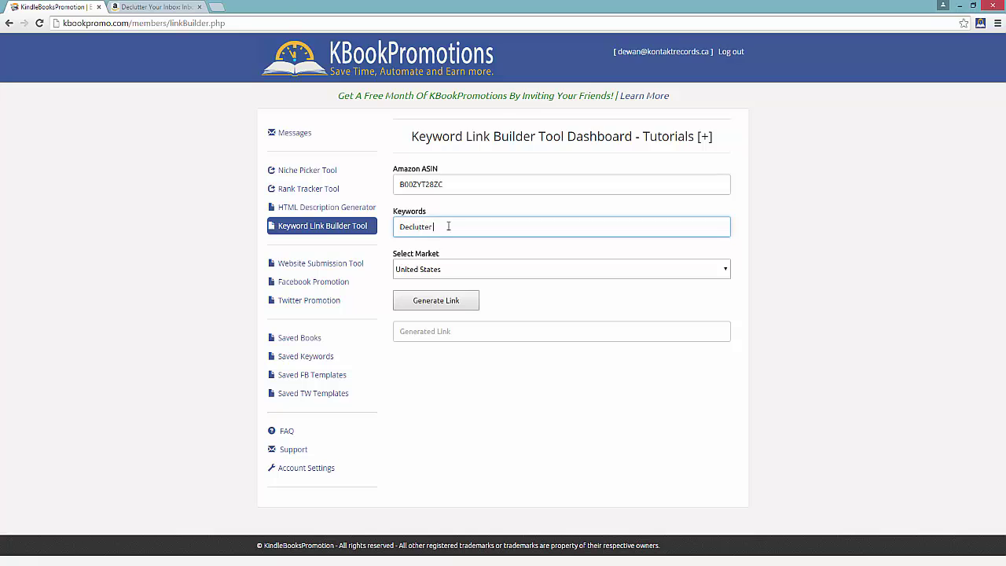
{"action": "type", "text": "Your Inbox"}
{"action": "left_click", "coordinate": [423, 303]}
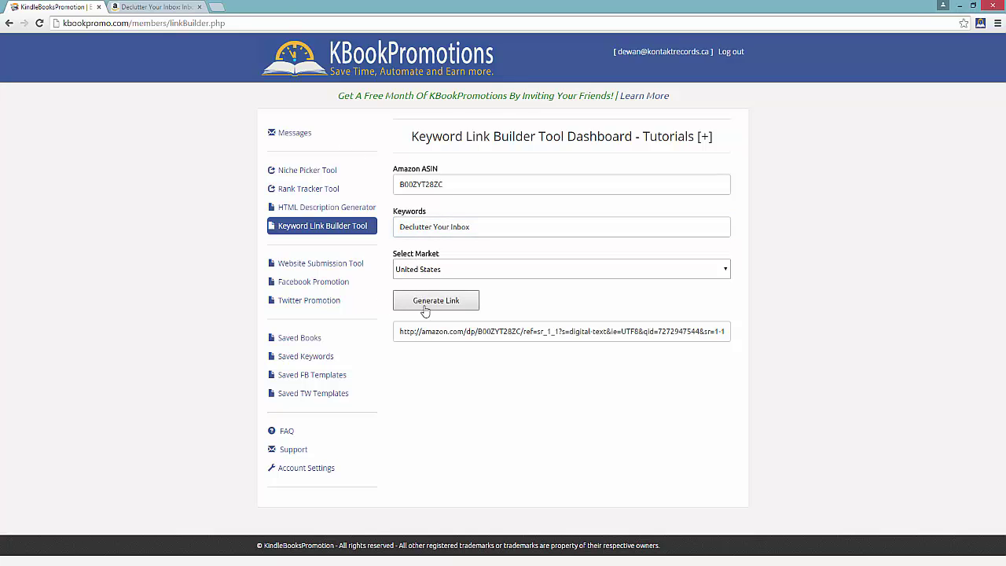
Copy the generated keyword link and open it in a new browser tab
{"action": "left_click", "coordinate": [419, 330]}
{"action": "right_click", "coordinate": [423, 330]}
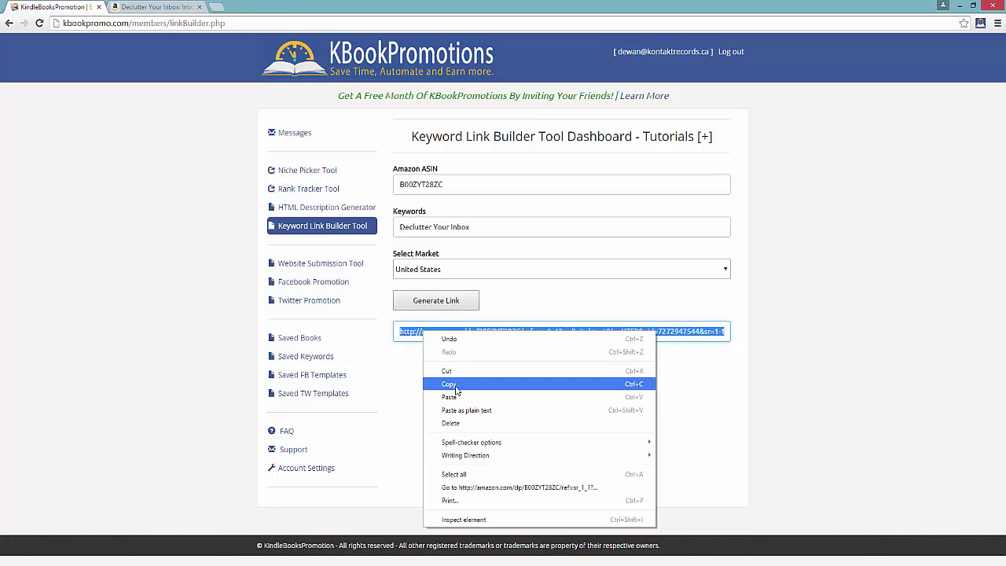
{"action": "left_click", "coordinate": [460, 384]}
{"action": "left_click", "coordinate": [224, 6]}
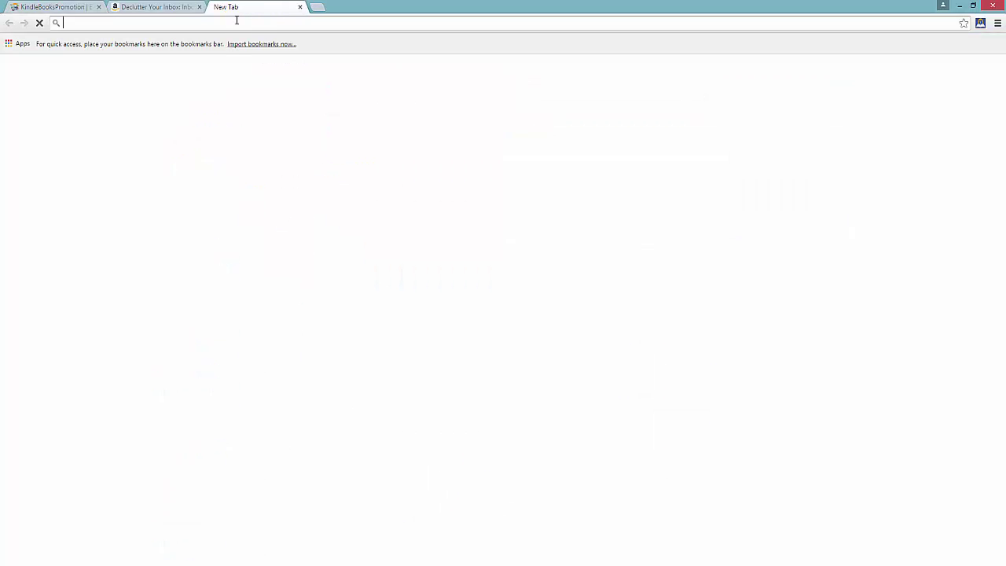
{"action": "right_click", "coordinate": [237, 22]}
{"action": "left_click", "coordinate": [281, 74]}
{"action": "key", "text": "Return"}
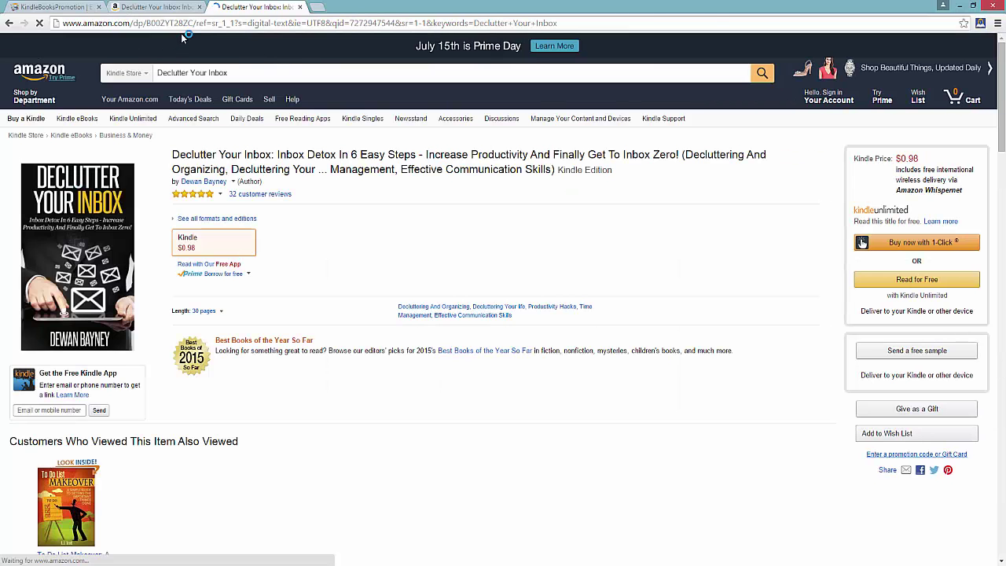
Compare the book page reached through the Kindle Store search with the one opened from the generated link
{"action": "left_click", "coordinate": [162, 7]}
{"action": "key", "text": "Home"}
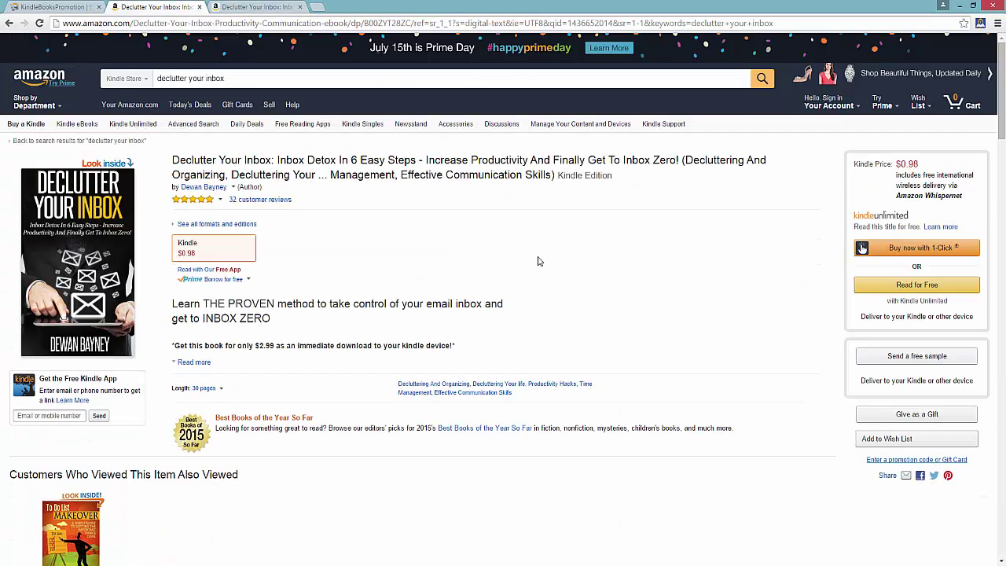
{"action": "left_click", "coordinate": [281, 6]}
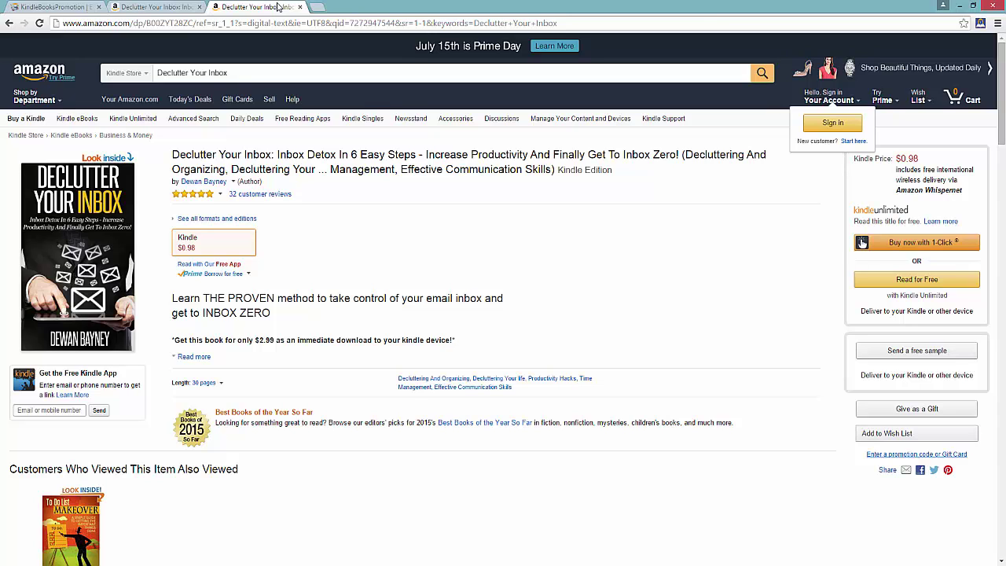
Close both Amazon book pages and open the Website Submission Tool
{"action": "left_click", "coordinate": [299, 6]}
{"action": "left_click", "coordinate": [199, 6]}
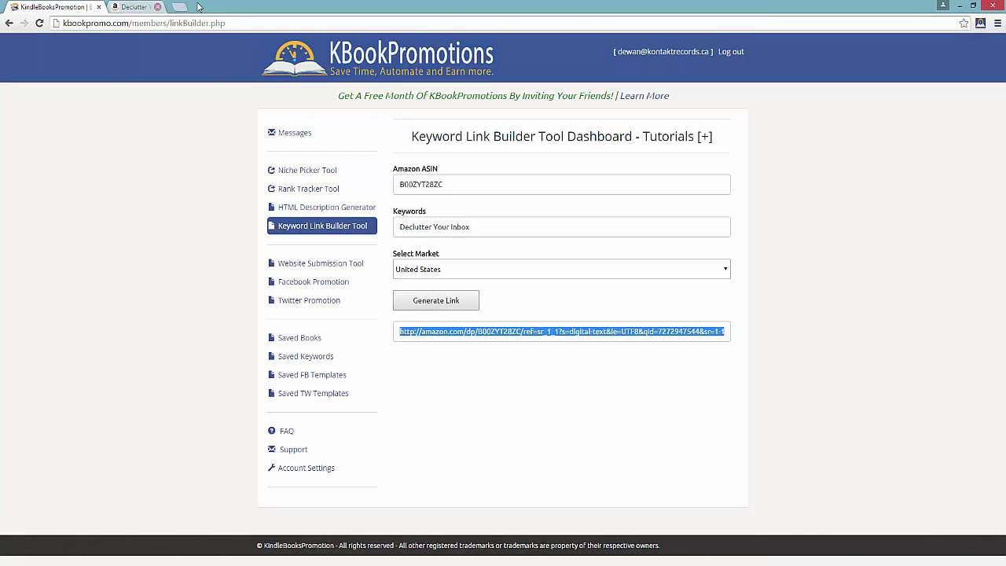
{"action": "left_click", "coordinate": [366, 273]}
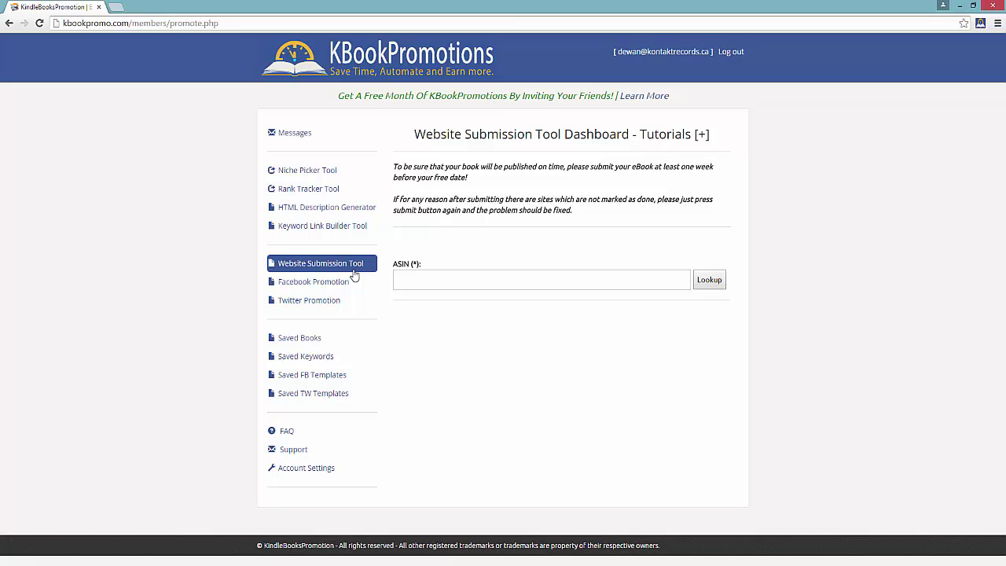
{"action": "right_click", "coordinate": [502, 281]}
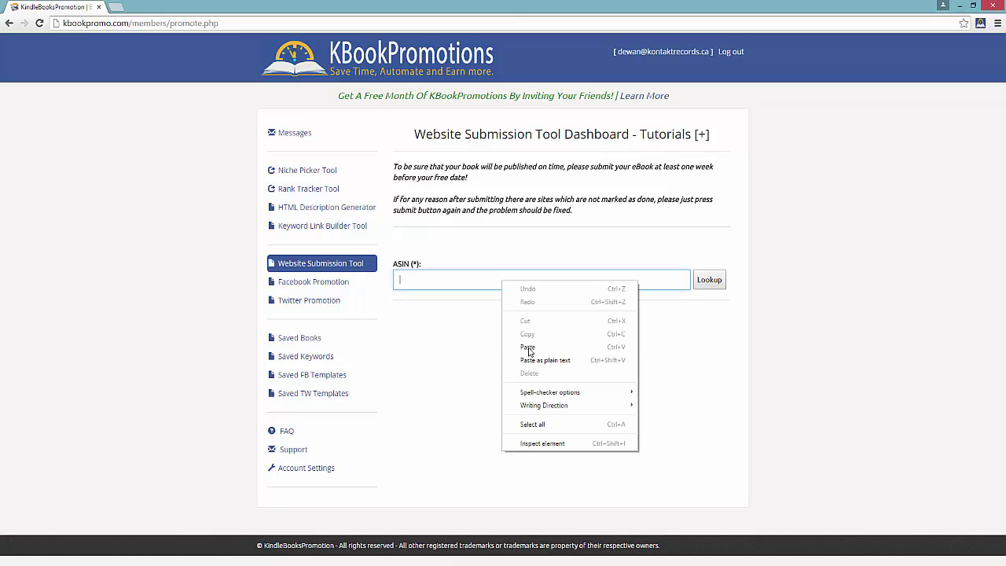
{"action": "left_click", "coordinate": [525, 347]}
{"action": "triple_click", "coordinate": [532, 282]}
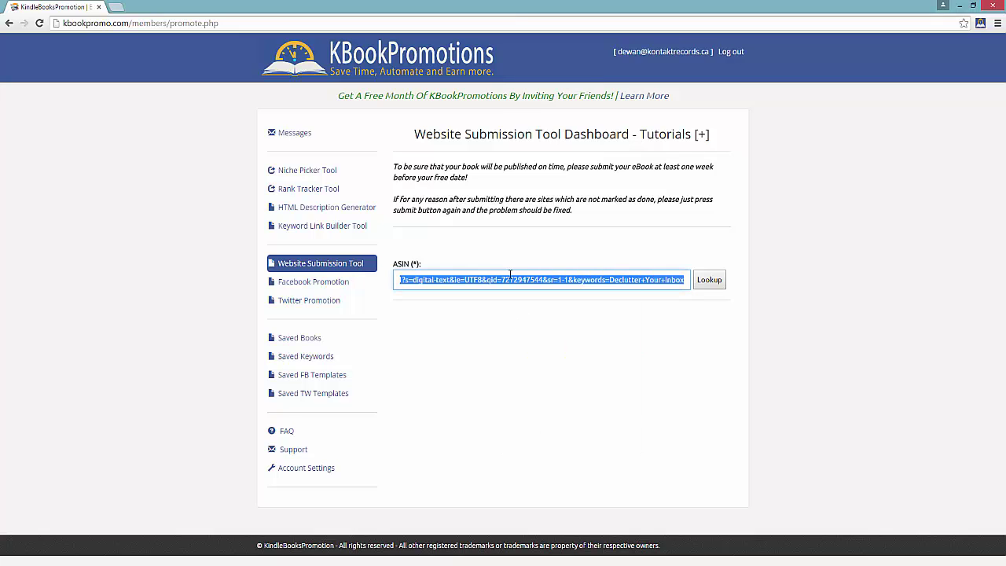
{"action": "key", "text": "BackSpace"}
Open Amazon in a new tab, search for the author's name and open the "Declutter Your Inbox" Kindle book page
{"action": "left_click", "coordinate": [118, 7]}
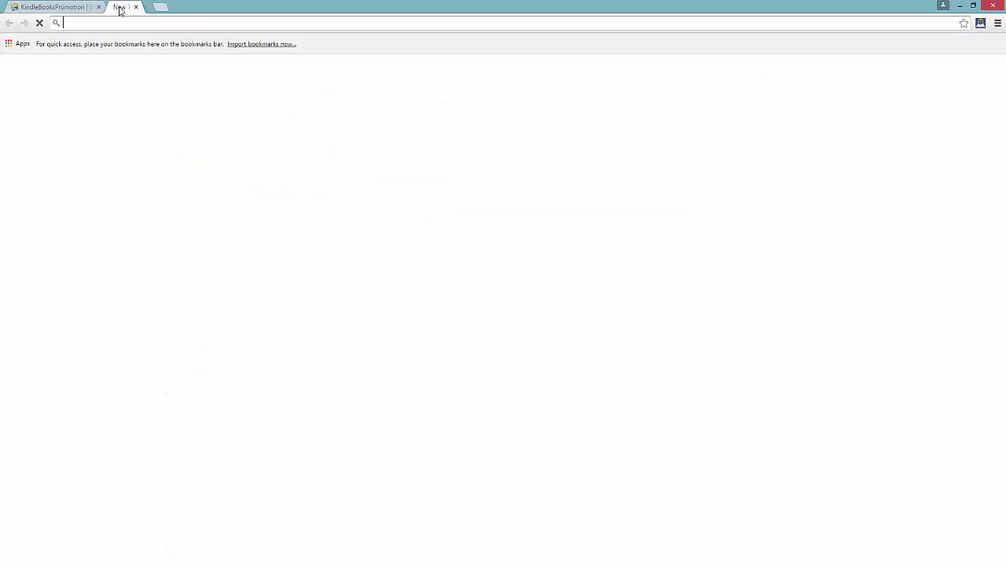
{"action": "type", "text": "amazon"}
{"action": "key", "text": "Return"}
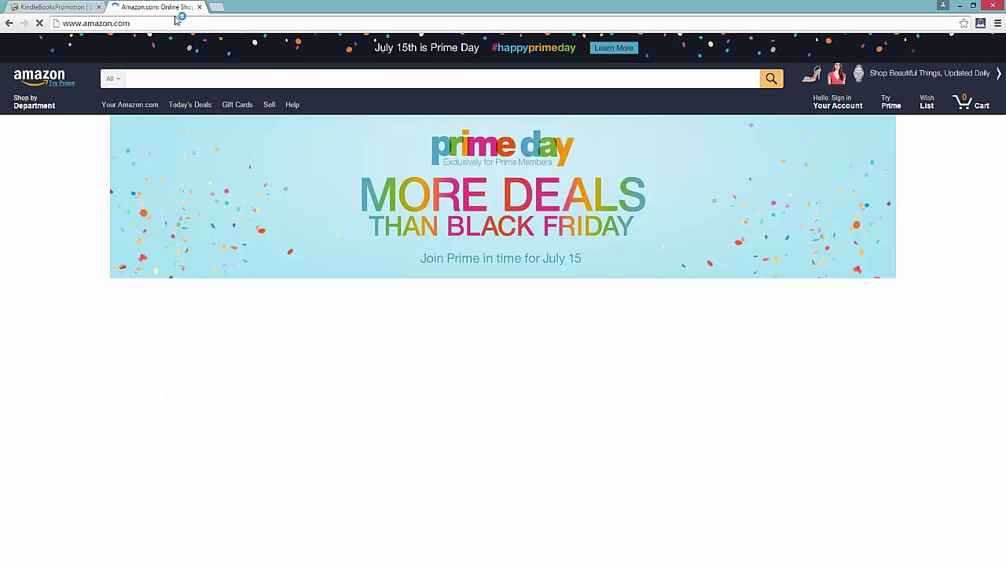
{"action": "left_click", "coordinate": [281, 80]}
{"action": "type", "text": "dewan bayney"}
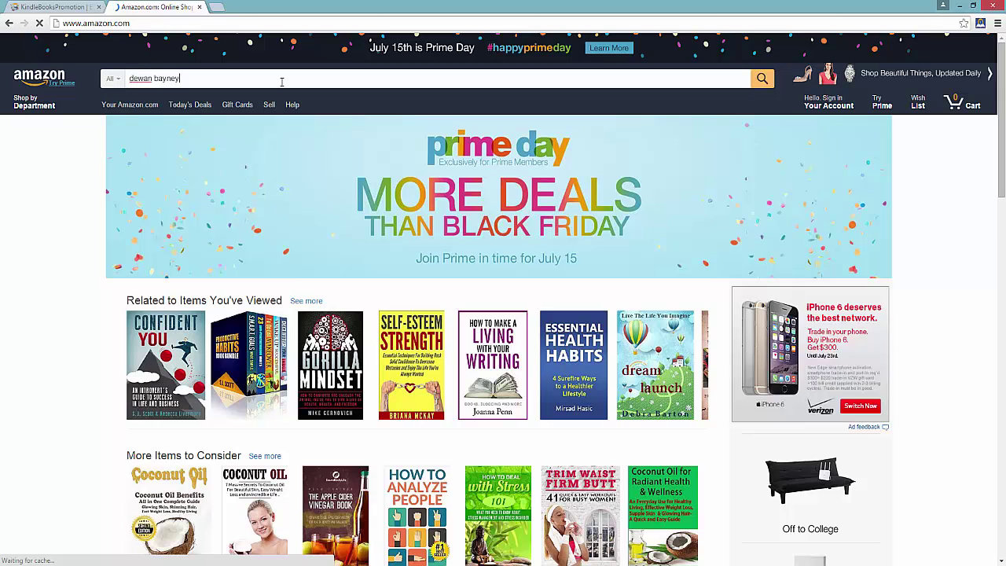
{"action": "key", "text": "Return"}
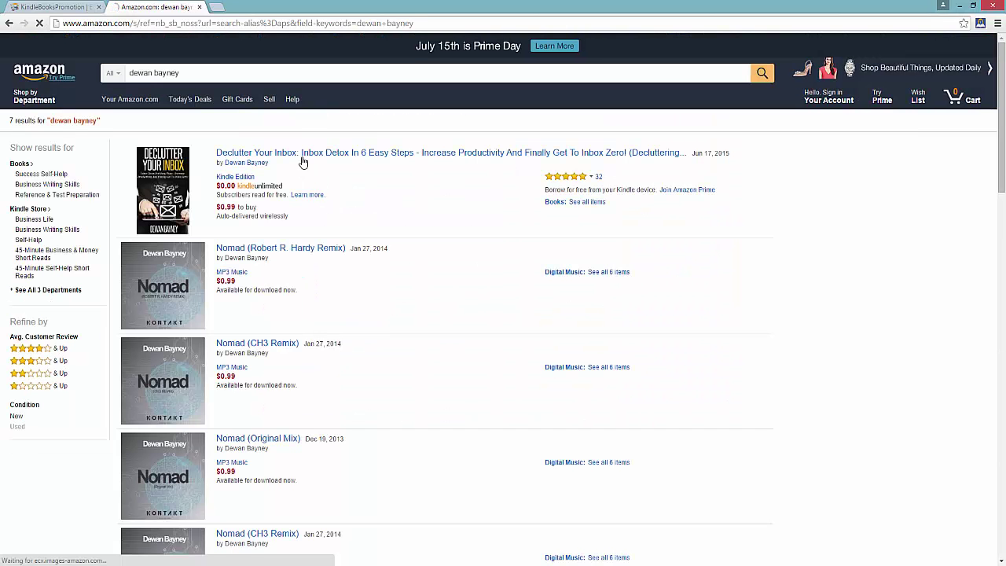
{"action": "left_click", "coordinate": [303, 154]}
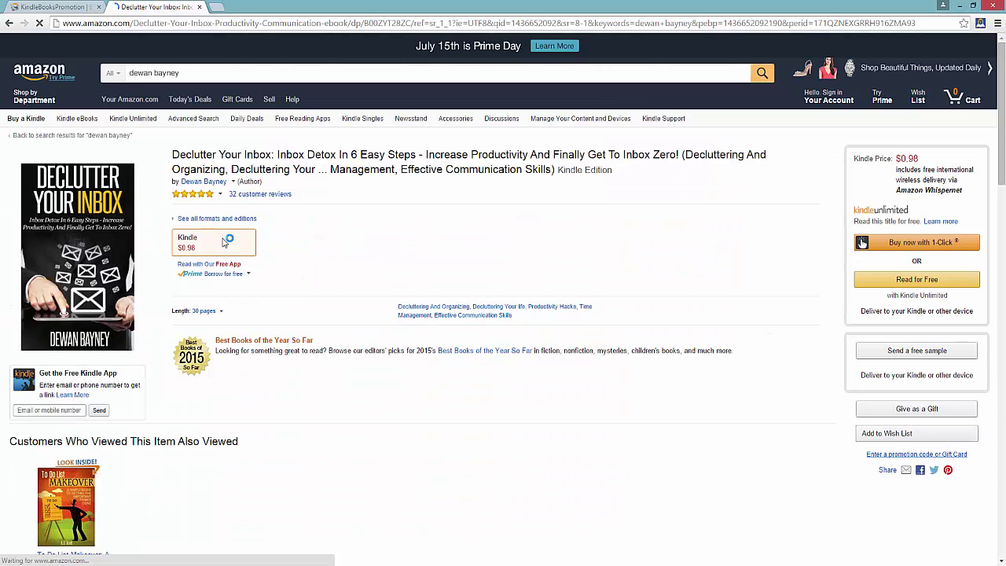
Copy the book's ASIN from the Product Details section of its Amazon page
{"action": "scroll", "coordinate": [195, 374], "scroll_direction": "down", "scroll_amount": 3}
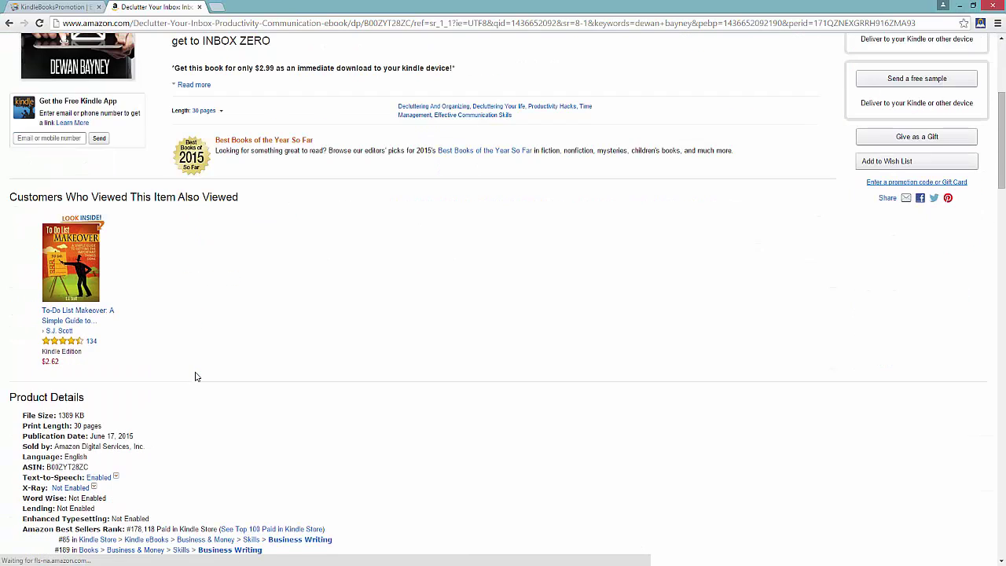
{"action": "double_click", "coordinate": [79, 467]}
{"action": "right_click", "coordinate": [88, 470]}
{"action": "left_click", "coordinate": [99, 476]}
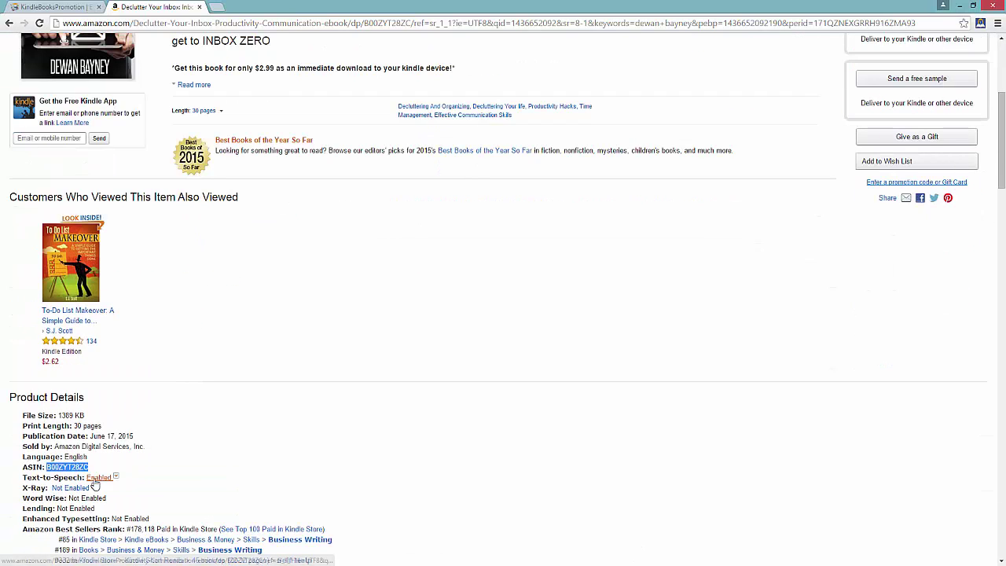
Look up the book by ASIN B00ZYT28ZC in the Website Submission Tool and select all submission sites
{"action": "left_click", "coordinate": [51, 6]}
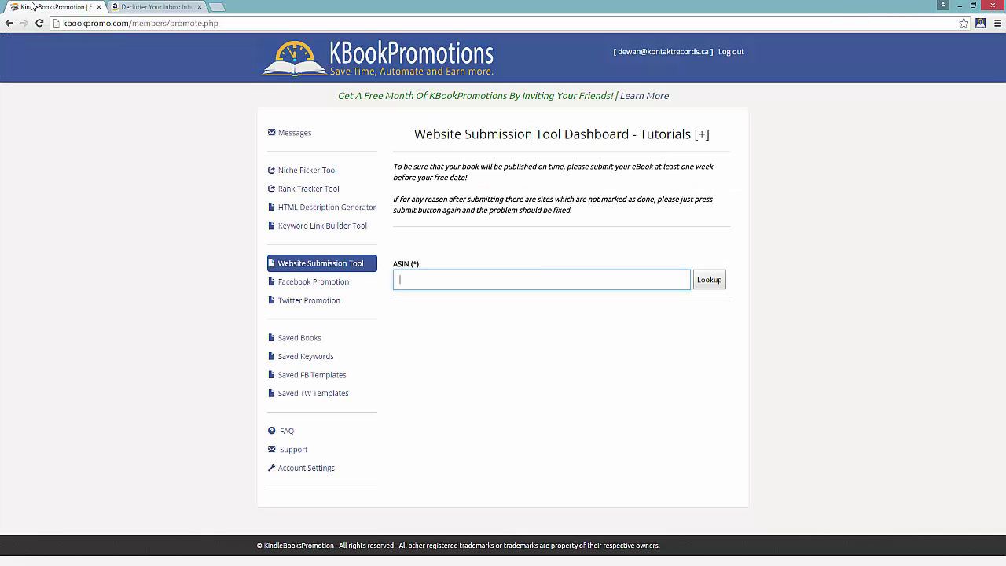
{"action": "right_click", "coordinate": [542, 277]}
{"action": "left_click", "coordinate": [589, 344]}
{"action": "left_click", "coordinate": [725, 282]}
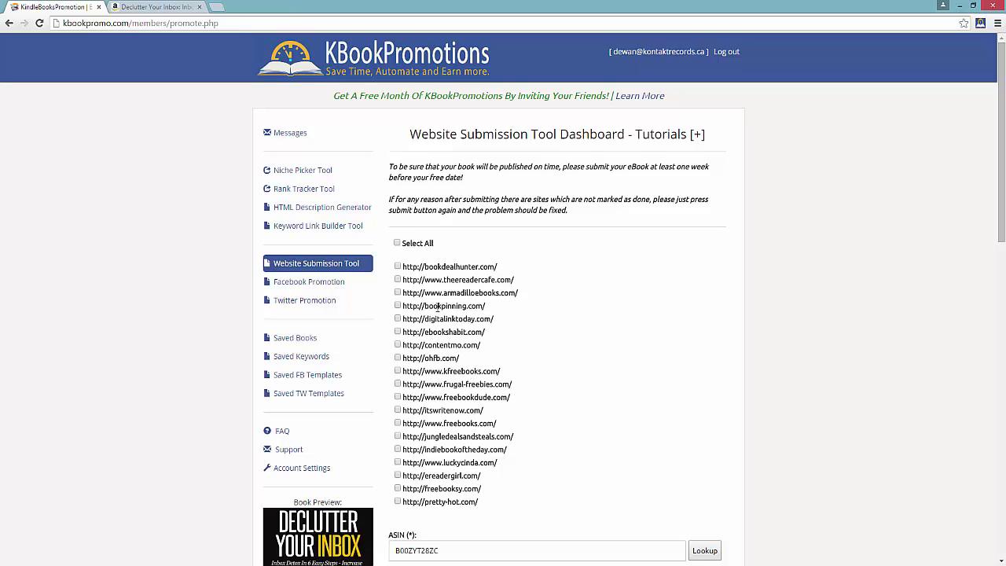
{"action": "left_click", "coordinate": [397, 244]}
Fill in the missing book details with a regular price of 2.99 and the genre Non Fiction
{"action": "scroll", "coordinate": [862, 384], "scroll_direction": "down", "scroll_amount": 2}
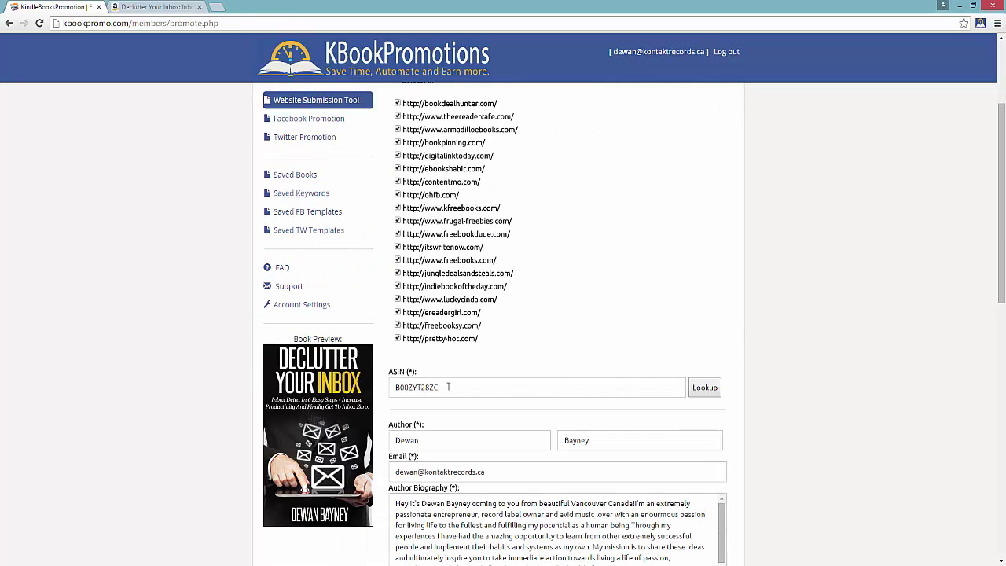
{"action": "scroll", "coordinate": [534, 381], "scroll_direction": "down", "scroll_amount": 1}
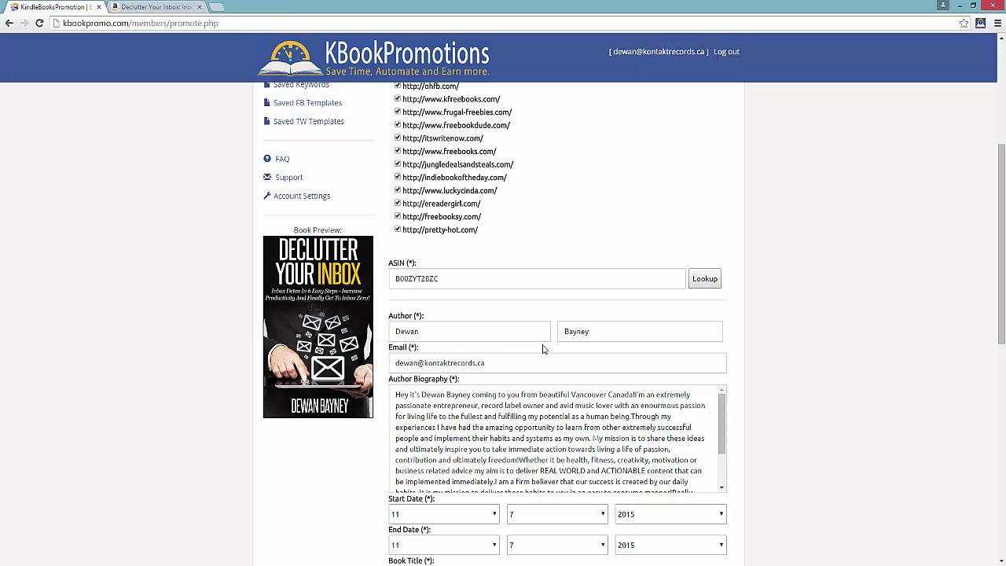
{"action": "scroll", "coordinate": [376, 384], "scroll_direction": "down", "scroll_amount": 1}
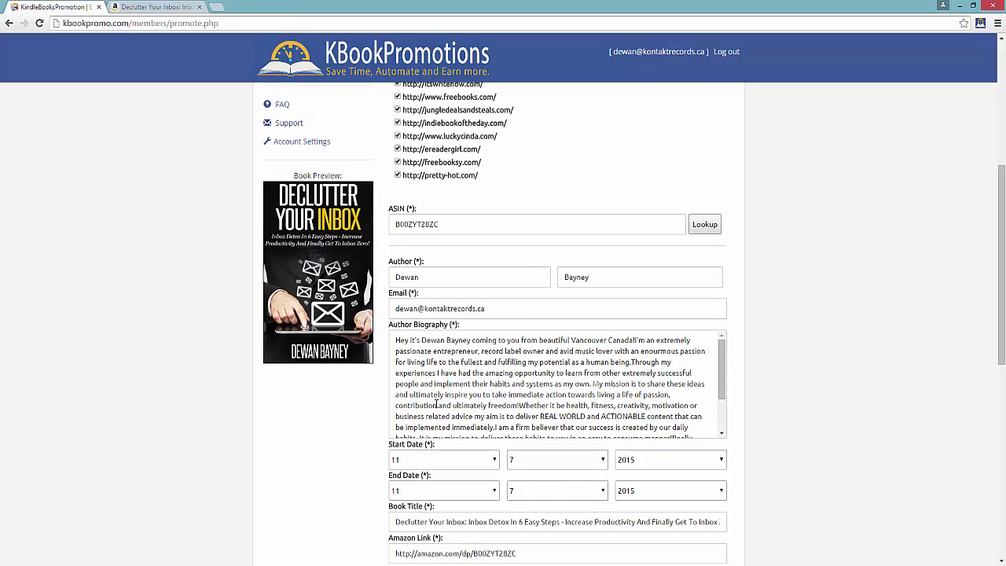
{"action": "scroll", "coordinate": [529, 532], "scroll_direction": "down", "scroll_amount": 1}
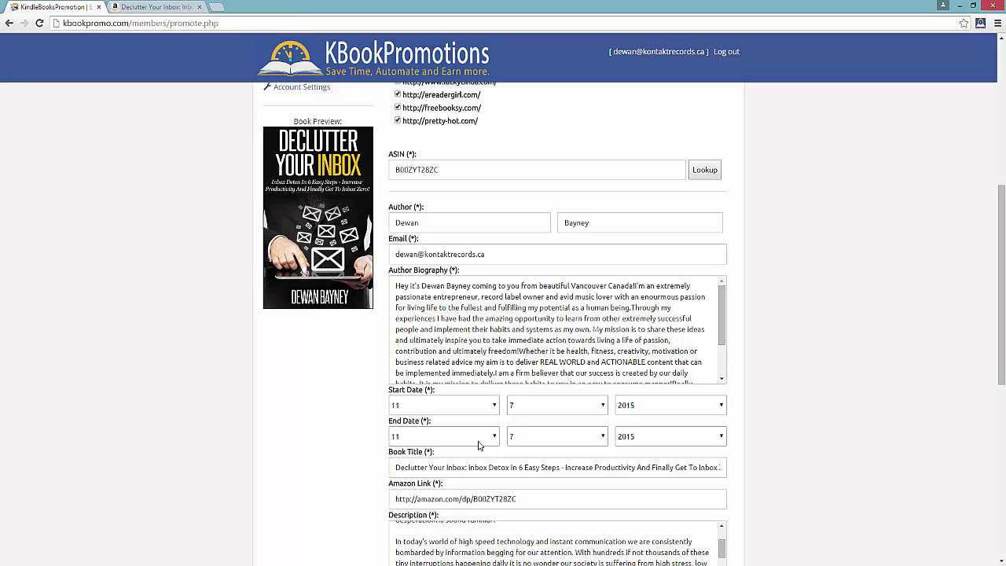
{"action": "scroll", "coordinate": [263, 437], "scroll_direction": "down", "scroll_amount": 2}
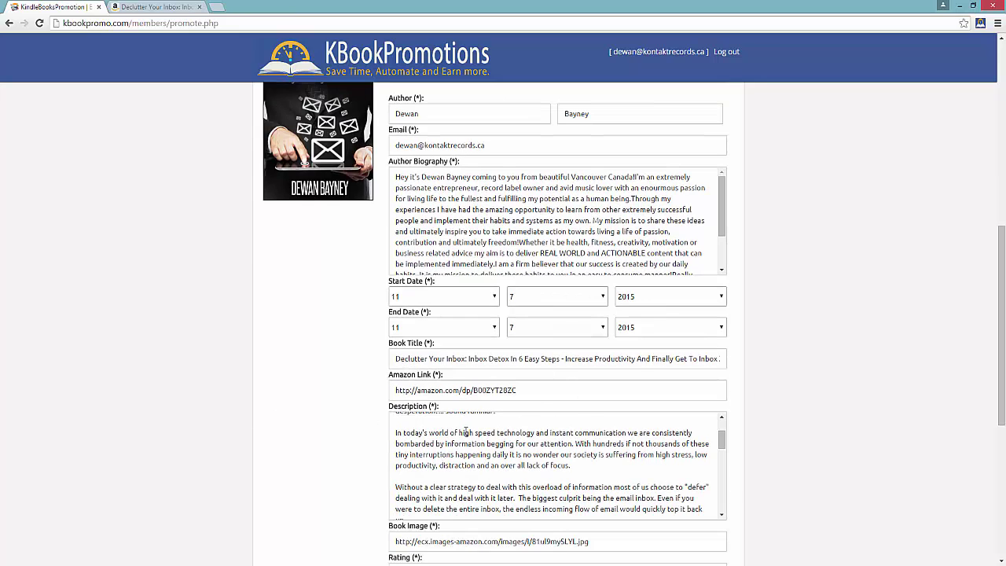
{"action": "scroll", "coordinate": [409, 485], "scroll_direction": "down", "scroll_amount": 2}
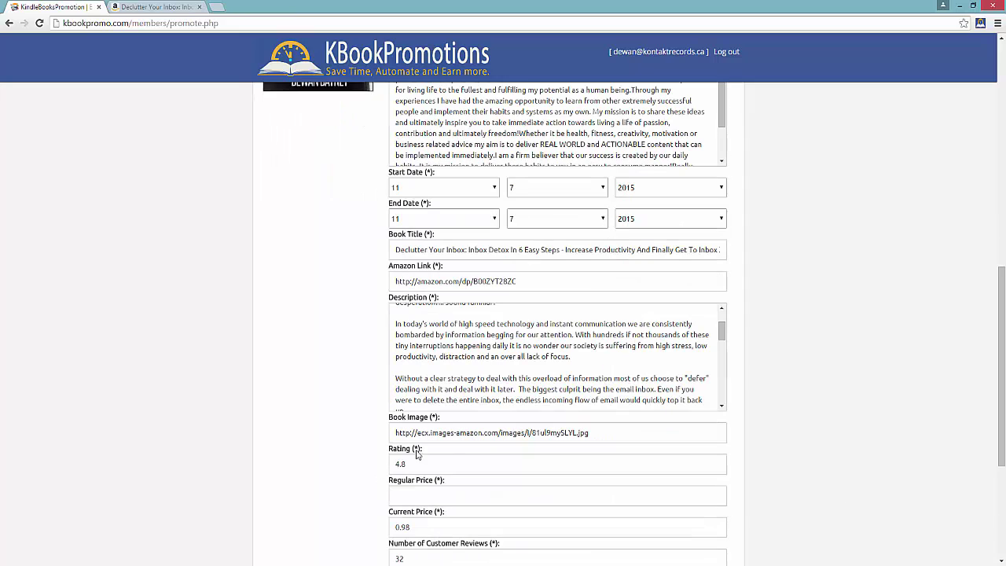
{"action": "left_click", "coordinate": [446, 487]}
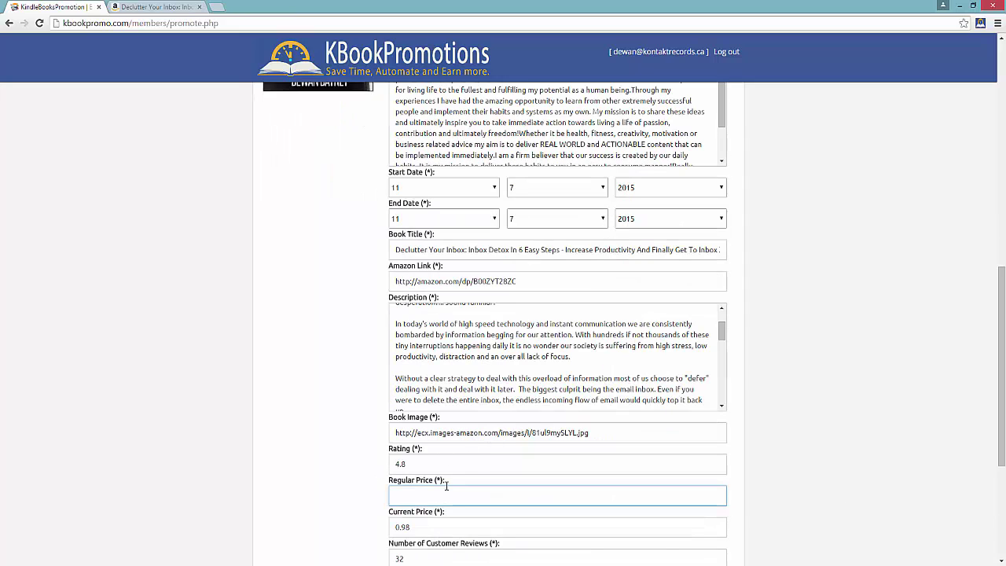
{"action": "type", "text": "2.99"}
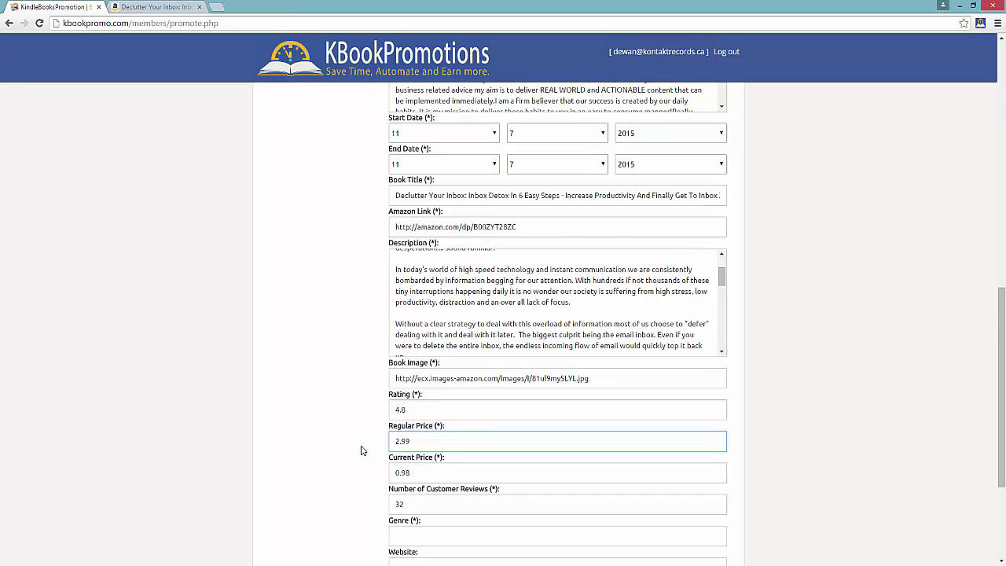
{"action": "scroll", "coordinate": [362, 448], "scroll_direction": "down", "scroll_amount": 3}
{"action": "left_click", "coordinate": [405, 425]}
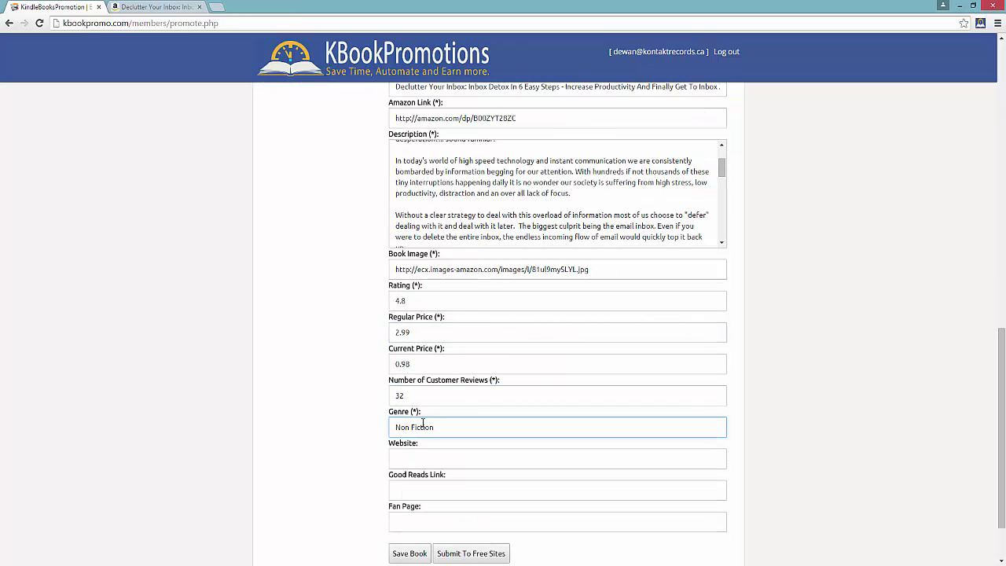
Review the selected sites and submit the book to the free sites
{"action": "scroll", "coordinate": [491, 482], "scroll_direction": "up", "scroll_amount": 10}
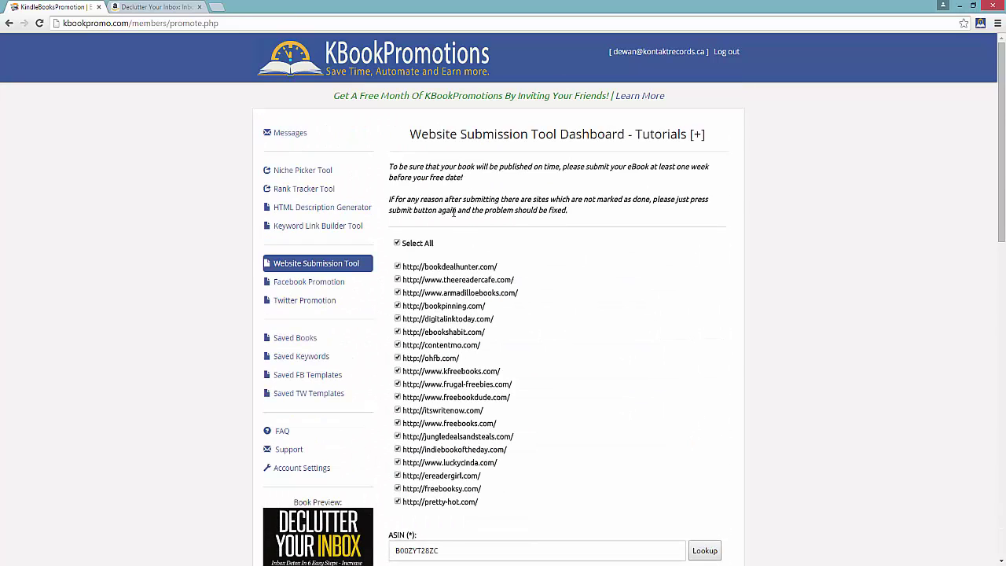
{"action": "scroll", "coordinate": [604, 287], "scroll_direction": "down", "scroll_amount": 3}
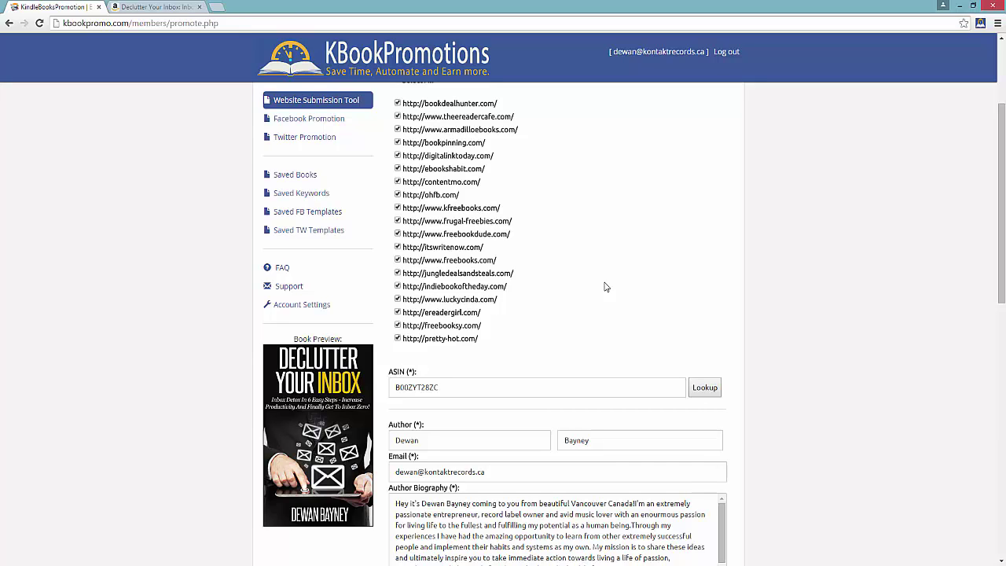
{"action": "scroll", "coordinate": [602, 263], "scroll_direction": "down", "scroll_amount": 10}
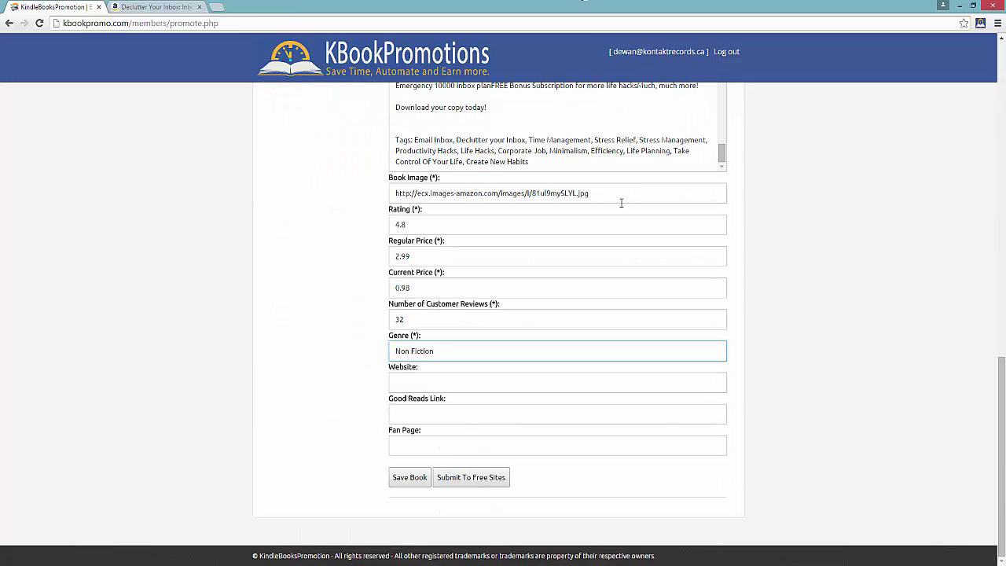
{"action": "left_click", "coordinate": [483, 481]}
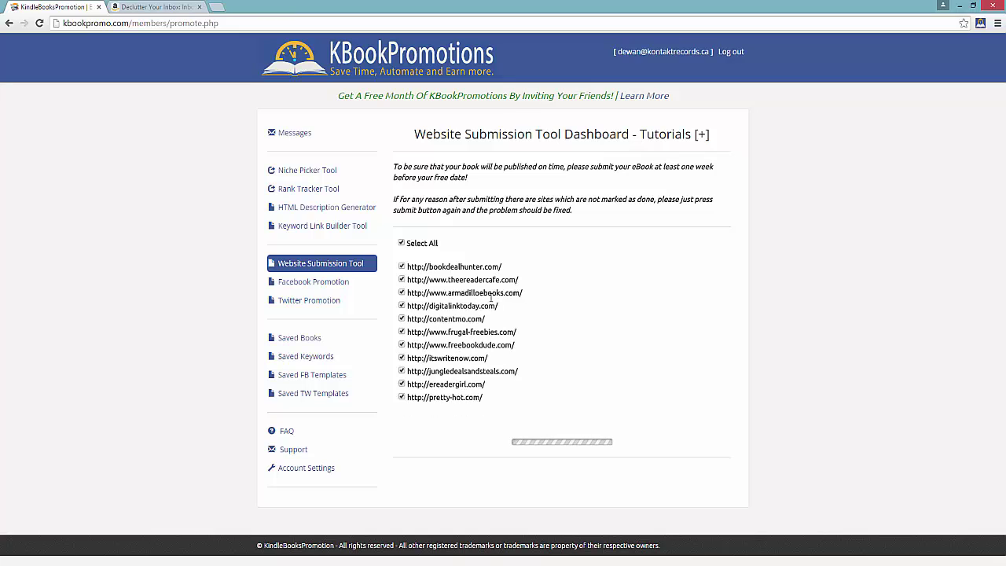
Open the Facebook Promotion dashboard, load facebook.com in a new tab and return to the dashboard
{"action": "left_click", "coordinate": [299, 282]}
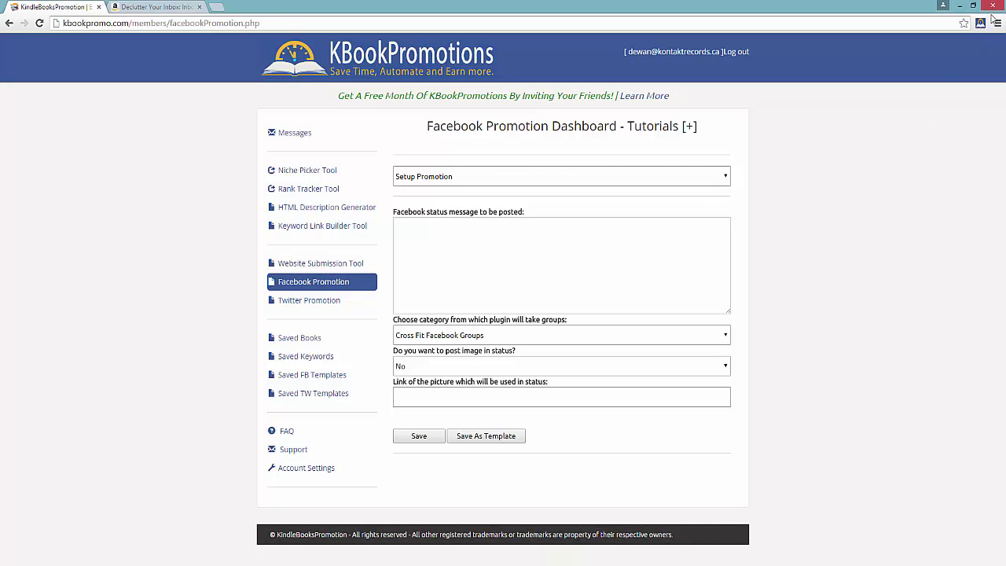
{"action": "left_click", "coordinate": [223, 10]}
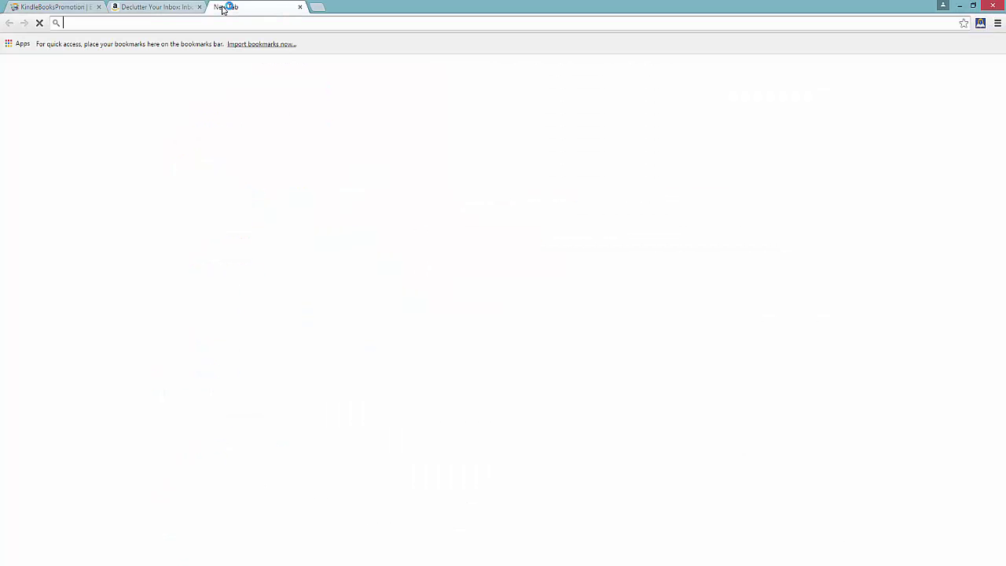
{"action": "type", "text": "facebook.com"}
{"action": "key", "text": "Return"}
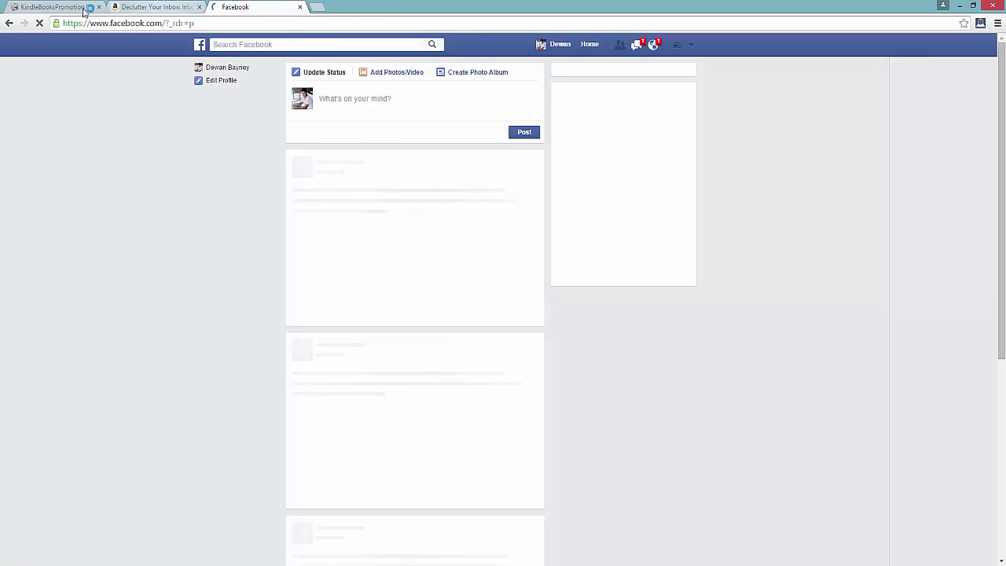
{"action": "left_click", "coordinate": [65, 9]}
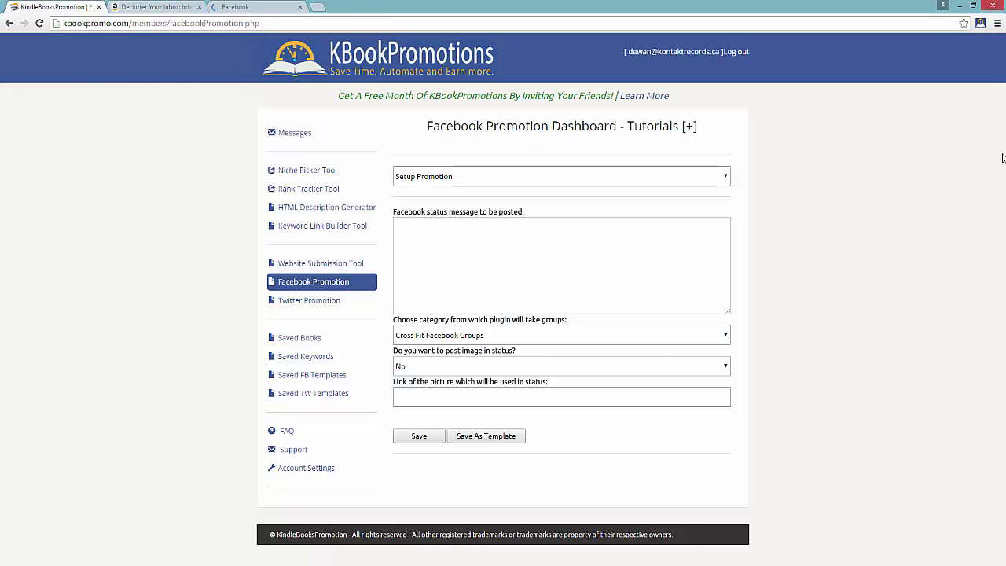
Use the KBookPromotions plugin's Group Scraper to extract the account's Facebook groups and save the data
{"action": "left_click", "coordinate": [980, 24]}
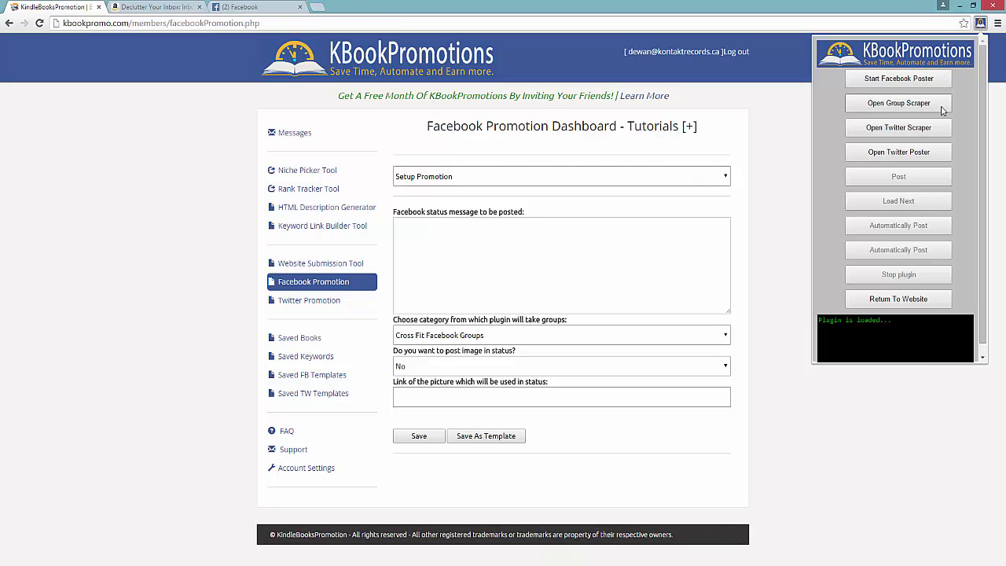
{"action": "left_click", "coordinate": [934, 104]}
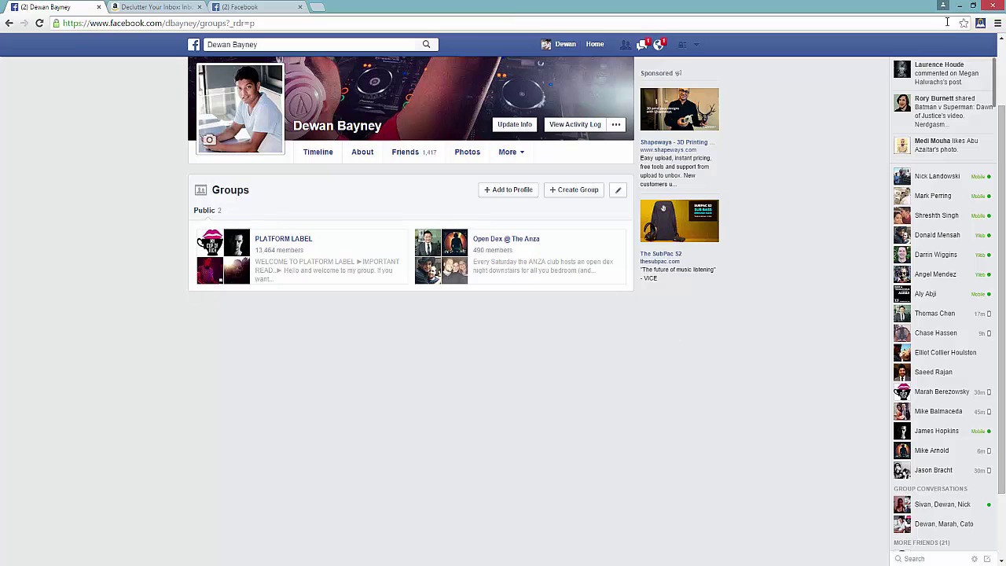
{"action": "left_click", "coordinate": [972, 25]}
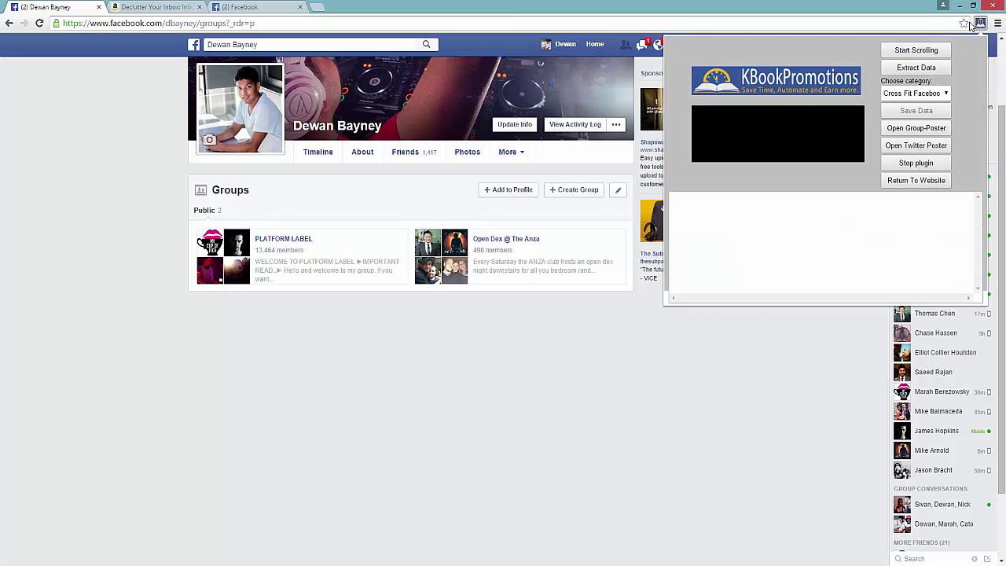
{"action": "left_click", "coordinate": [935, 52]}
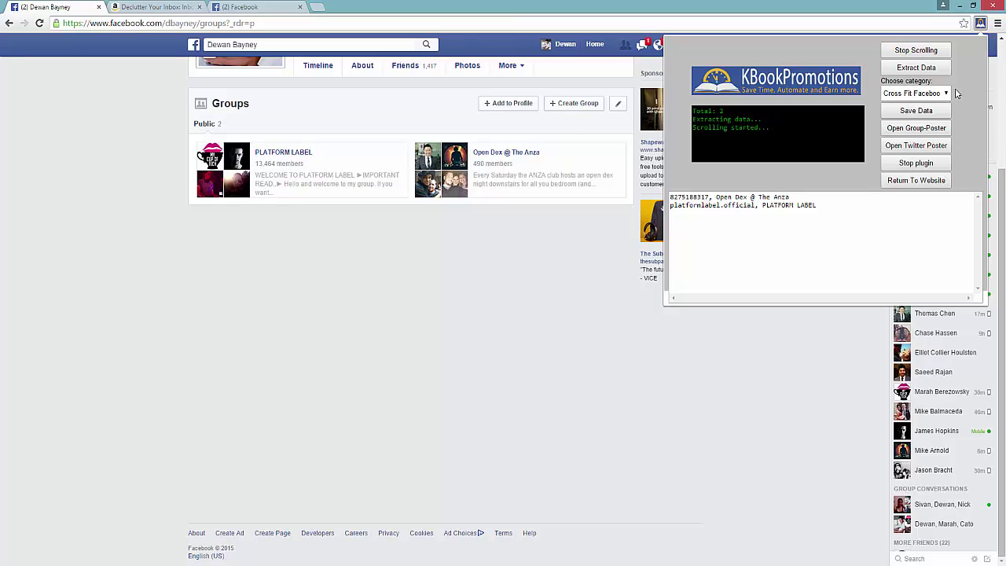
{"action": "left_click", "coordinate": [938, 117]}
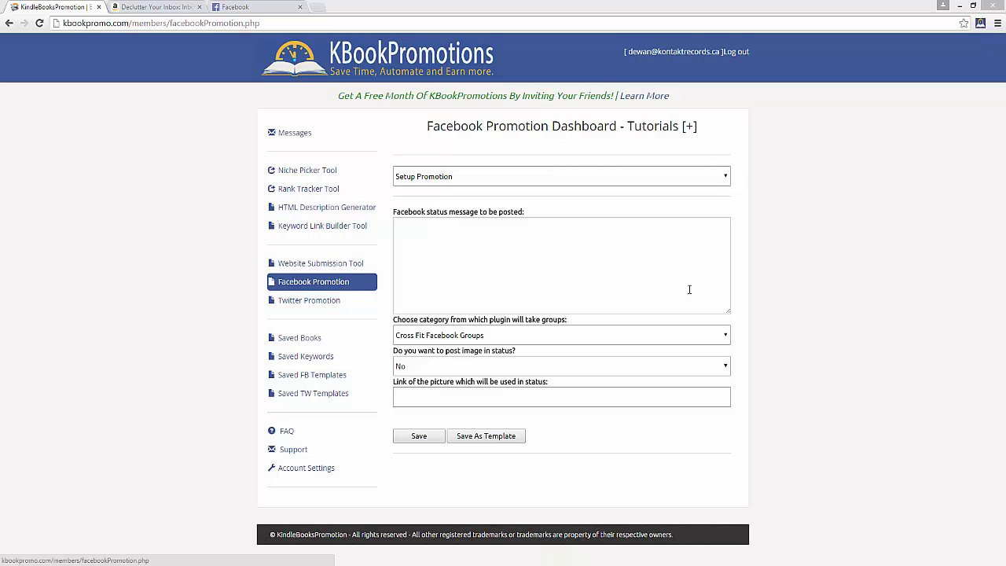
Save the Facebook status message "Test" and set posting an image in the status to Yes
{"action": "left_click", "coordinate": [672, 271]}
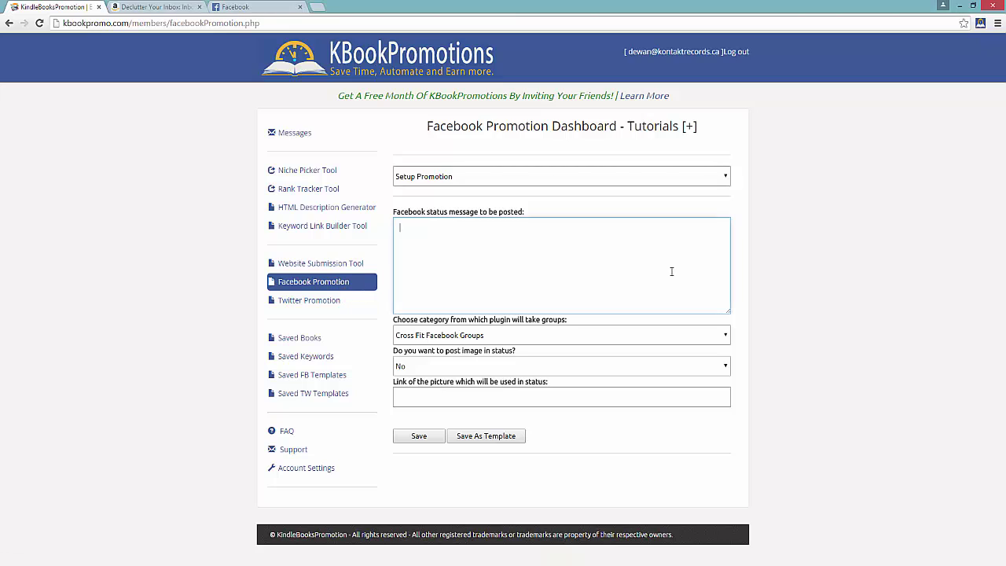
{"action": "left_click", "coordinate": [437, 441]}
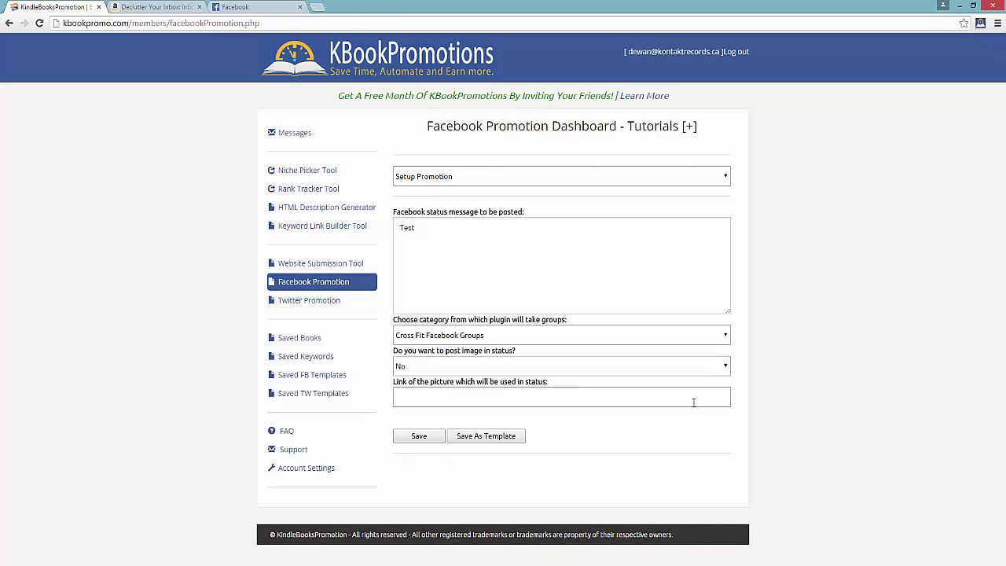
{"action": "left_click", "coordinate": [722, 365]}
{"action": "left_click", "coordinate": [697, 378]}
Copy the "Declutter Your Inbox" cover's image URL from its Amazon page and paste it as the link of the status picture
{"action": "left_click", "coordinate": [619, 399]}
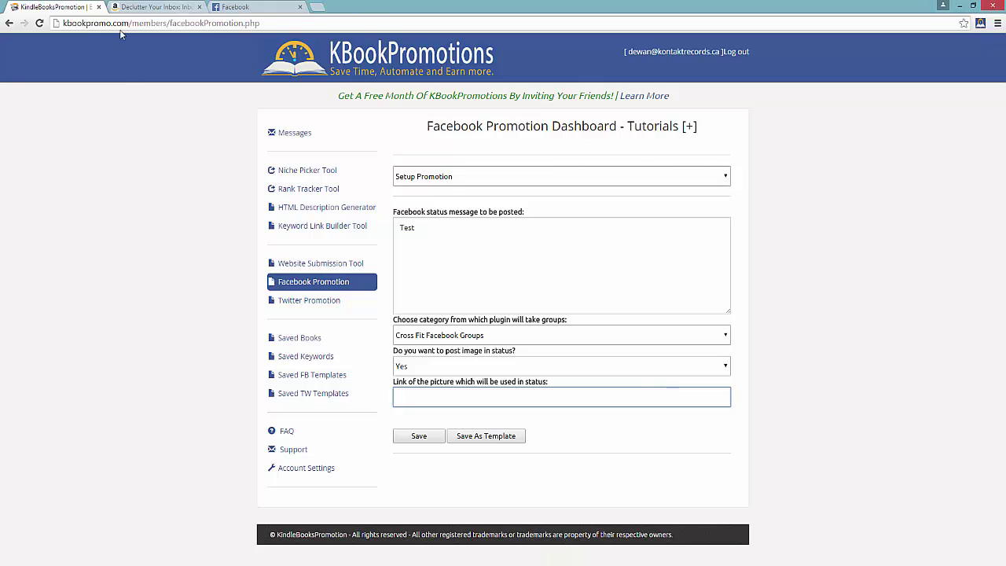
{"action": "left_click", "coordinate": [155, 7]}
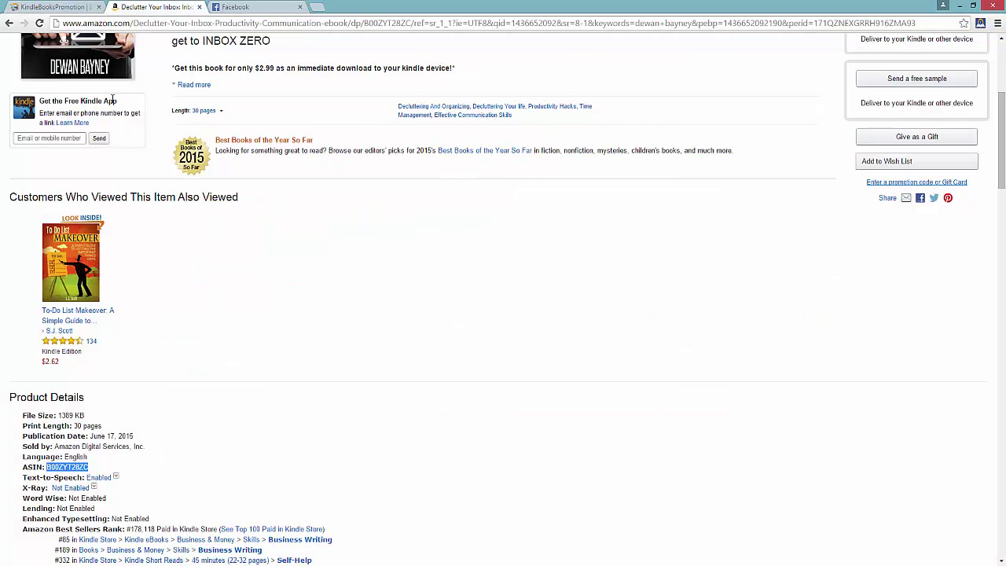
{"action": "scroll", "coordinate": [186, 251], "scroll_direction": "up", "scroll_amount": 5}
{"action": "left_click", "coordinate": [108, 251]}
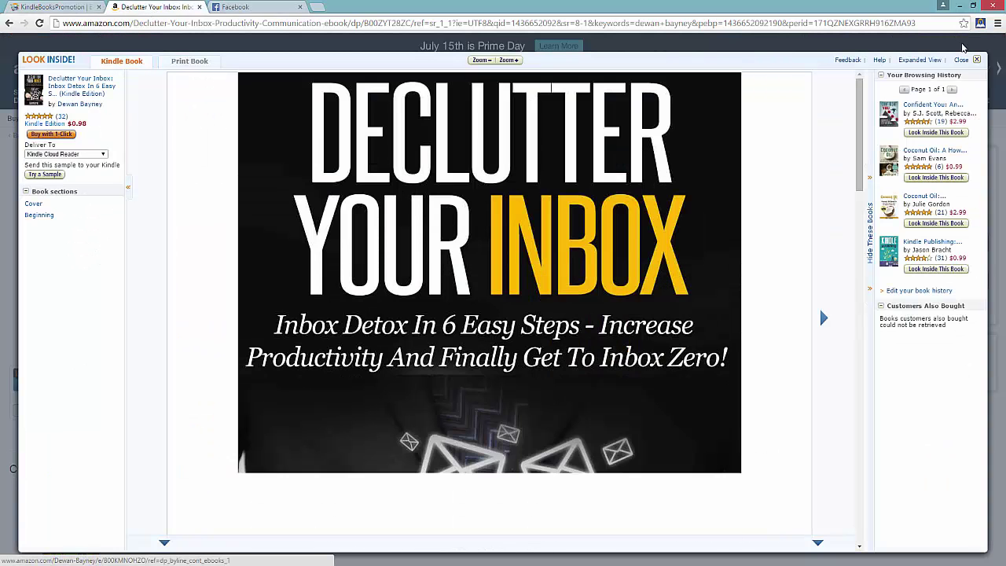
{"action": "left_click", "coordinate": [978, 61]}
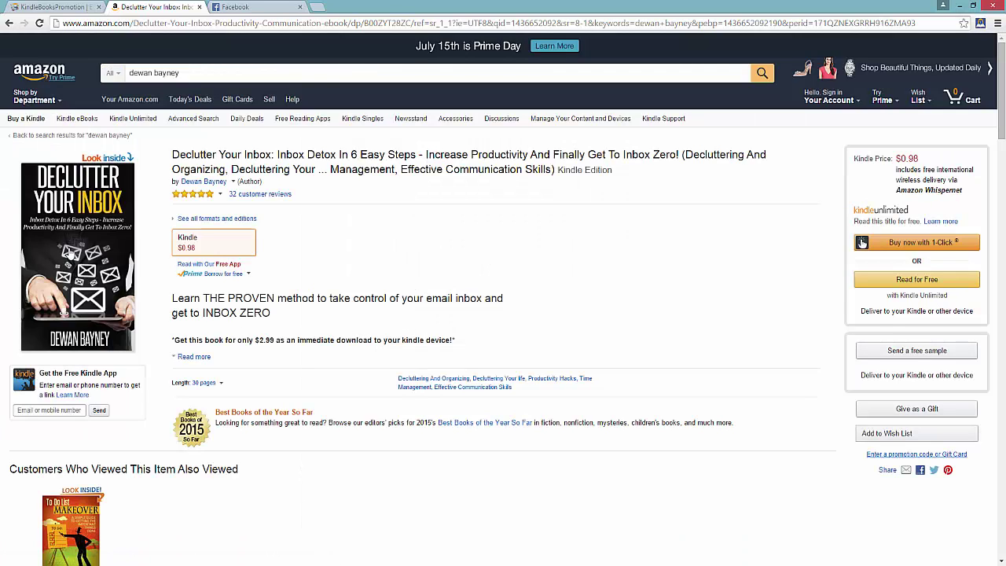
{"action": "right_click", "coordinate": [69, 250]}
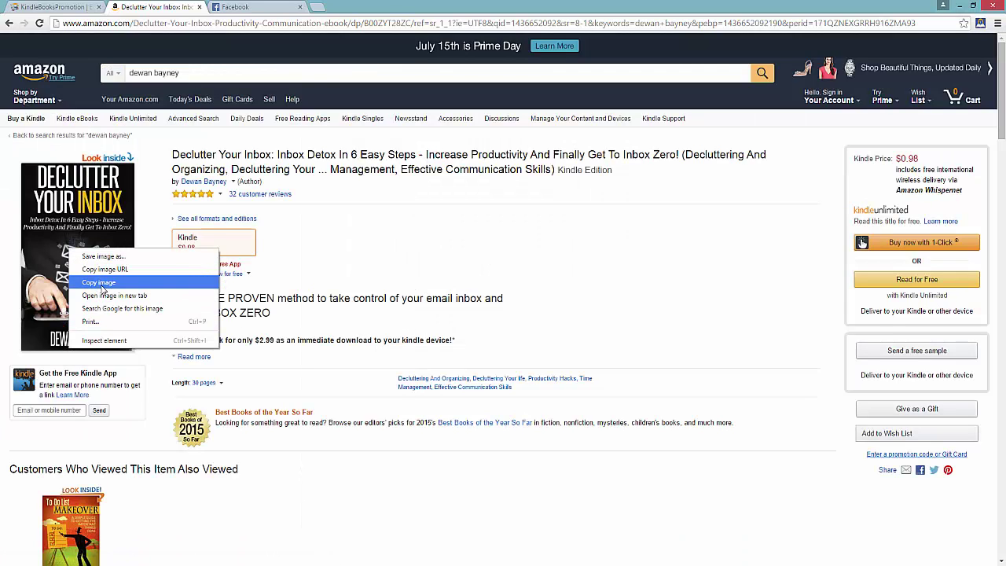
{"action": "left_click", "coordinate": [103, 281]}
{"action": "left_click", "coordinate": [47, 7]}
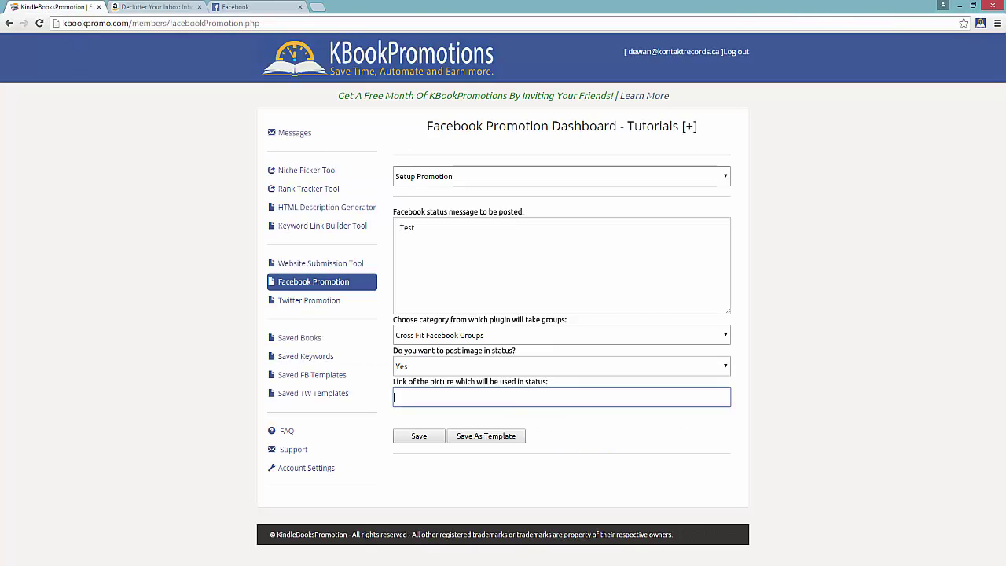
{"action": "right_click", "coordinate": [511, 407]}
{"action": "left_click", "coordinate": [550, 309]}
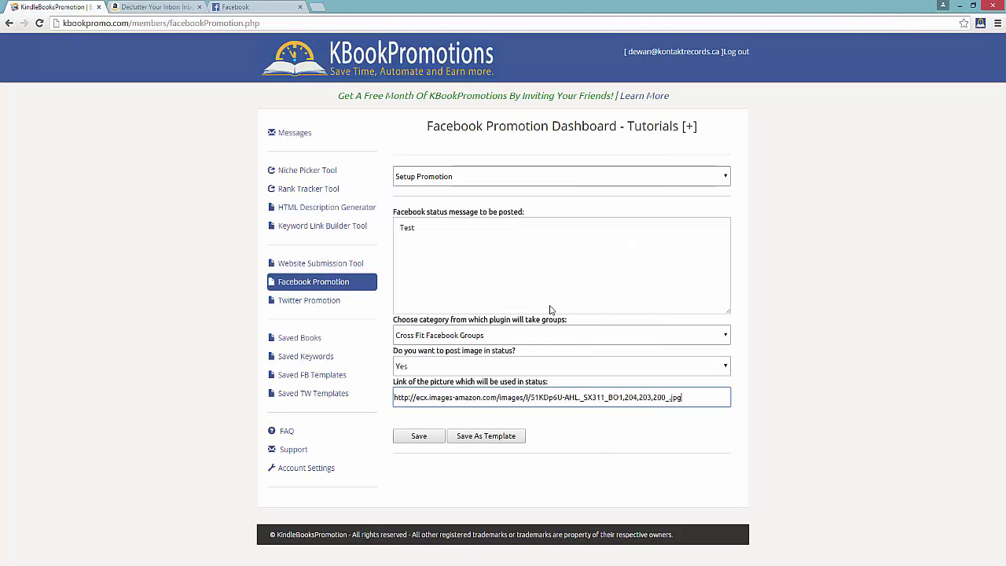
Save the Facebook promotion settings and store them as a template named "TEST TEMPLATE"
{"action": "left_click", "coordinate": [435, 439]}
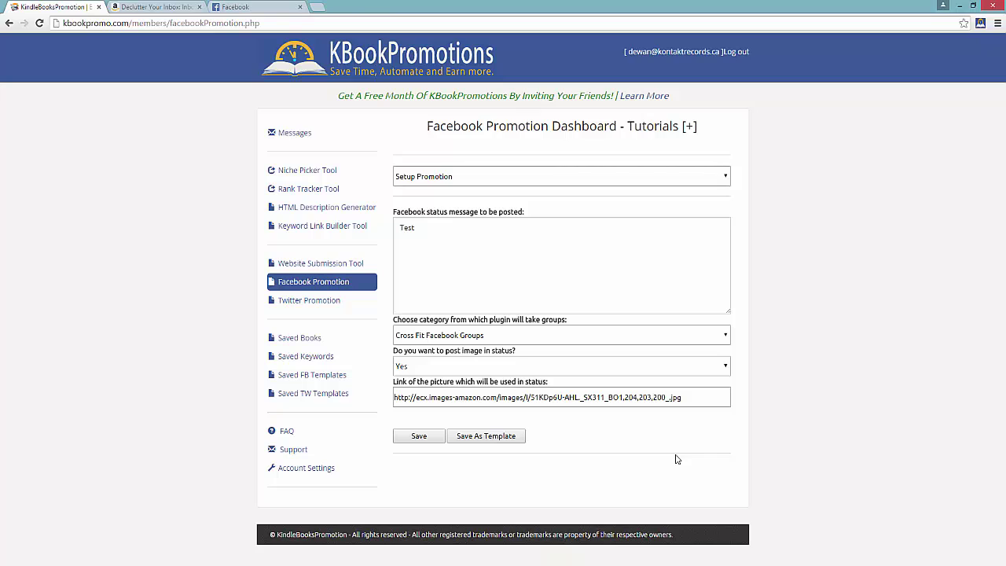
{"action": "left_click", "coordinate": [495, 443]}
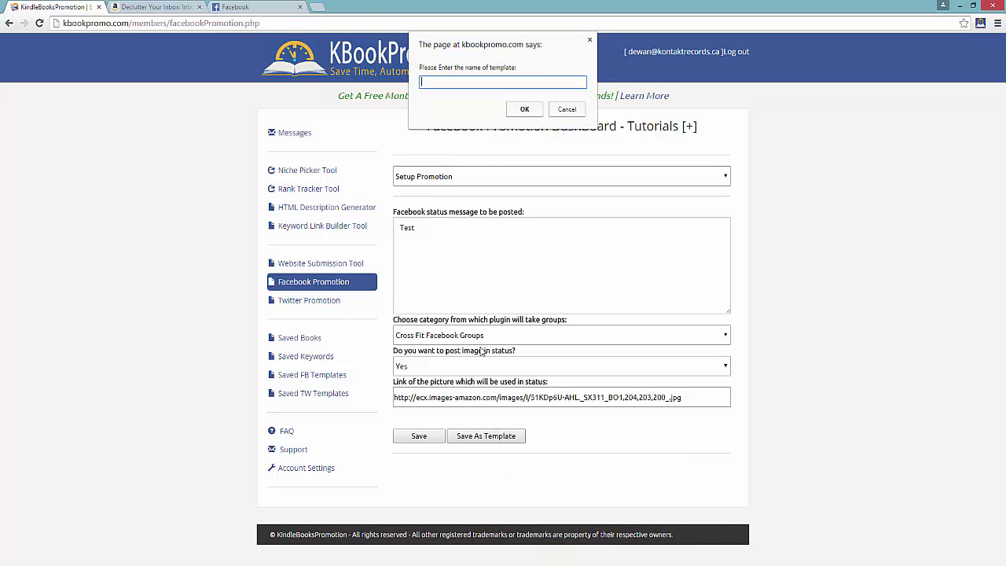
{"action": "type", "text": "TEST TEMPLATE"}
{"action": "key", "text": "Return"}
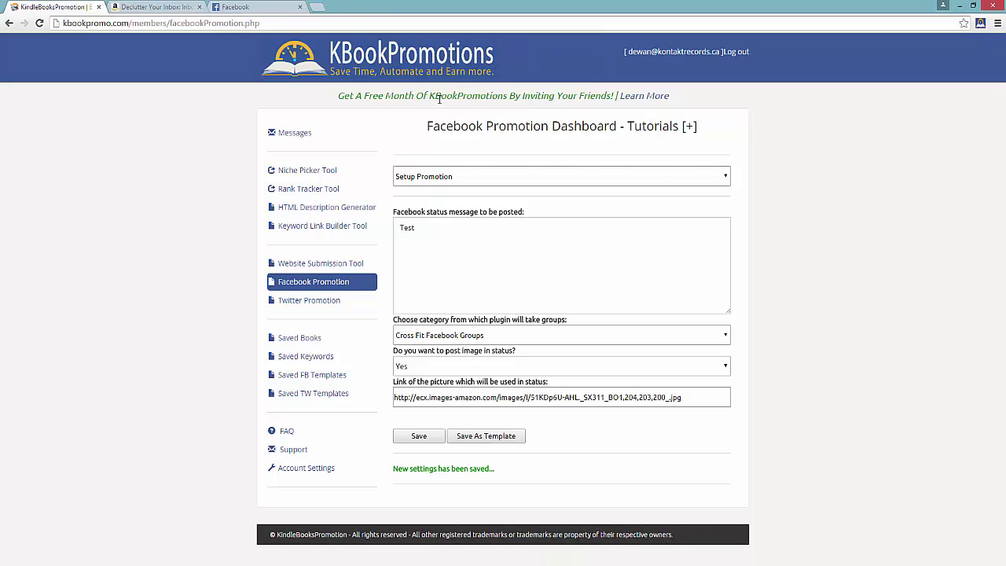
Start the KBookPromotions plugin's Facebook Poster and have it post the status to the groups automatically
{"action": "left_click", "coordinate": [980, 24]}
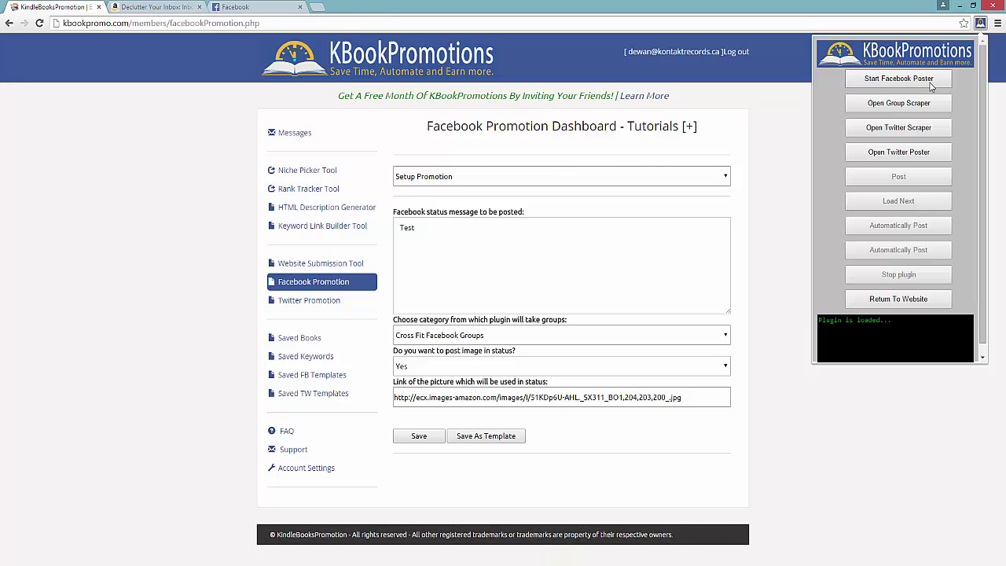
{"action": "left_click", "coordinate": [898, 79]}
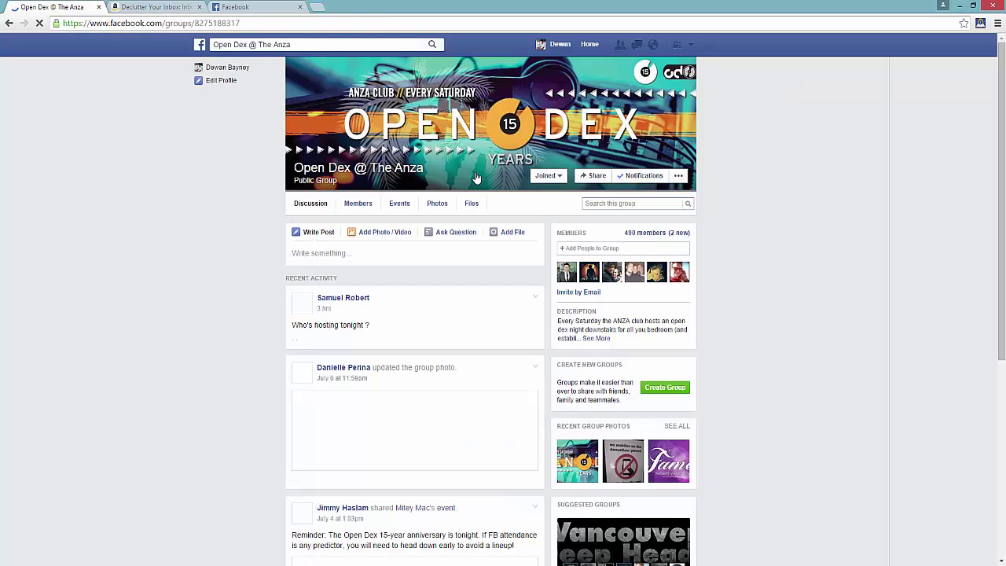
{"action": "left_click", "coordinate": [980, 25]}
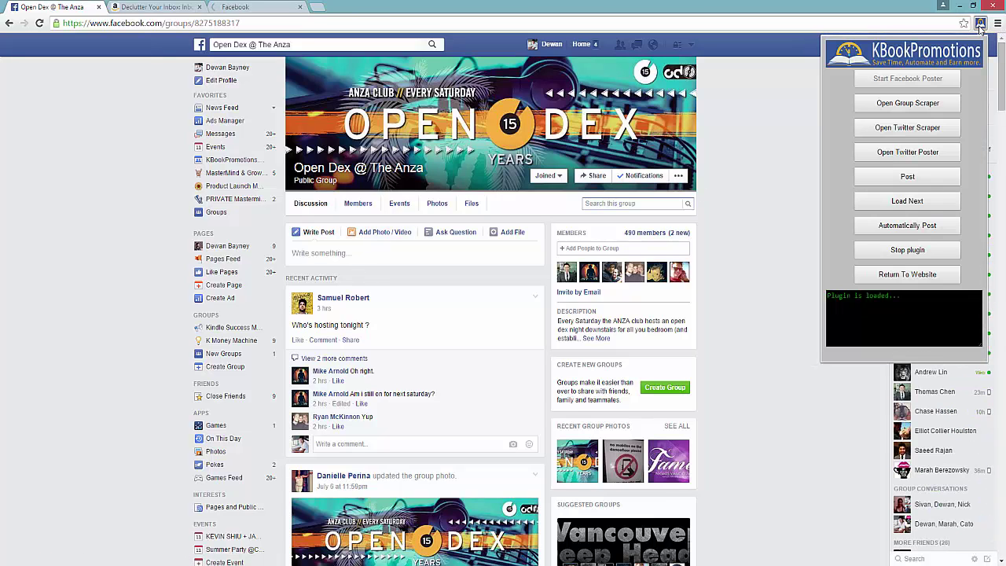
{"action": "left_click", "coordinate": [912, 228]}
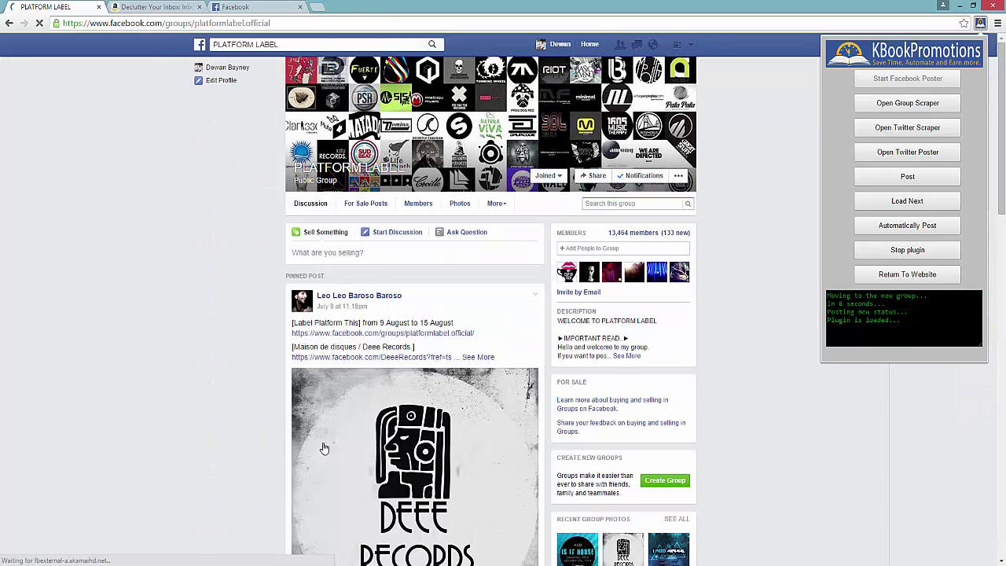
Go back to the Open Dex @ The Anza group and delete the "Test" post with the book cover
{"action": "left_click", "coordinate": [258, 427]}
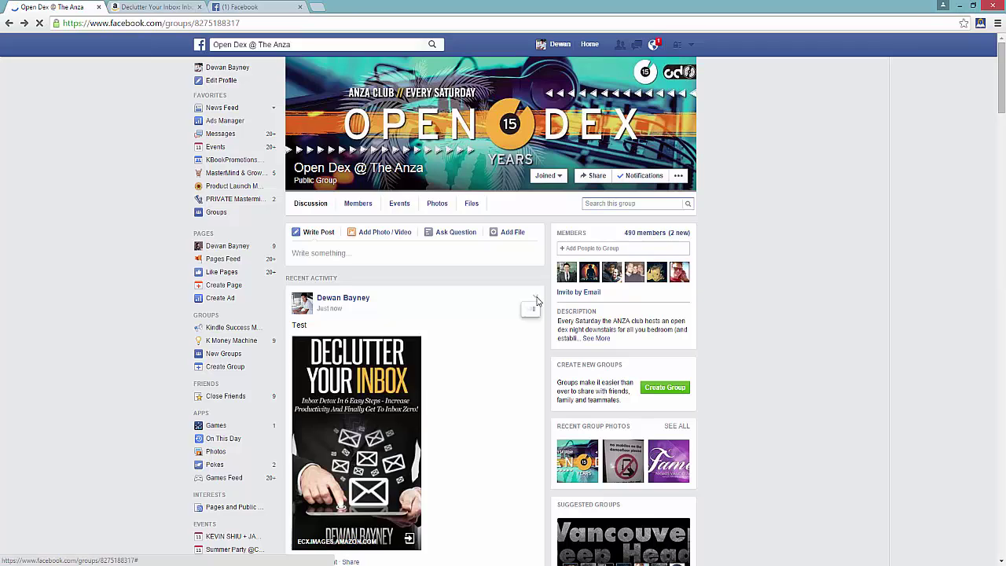
{"action": "left_click", "coordinate": [534, 301]}
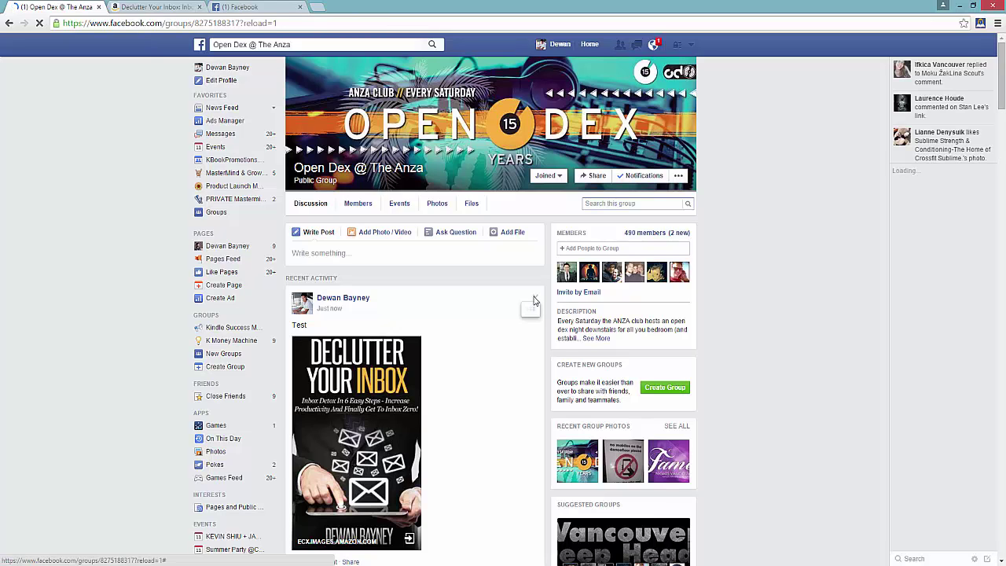
{"action": "left_click", "coordinate": [534, 301]}
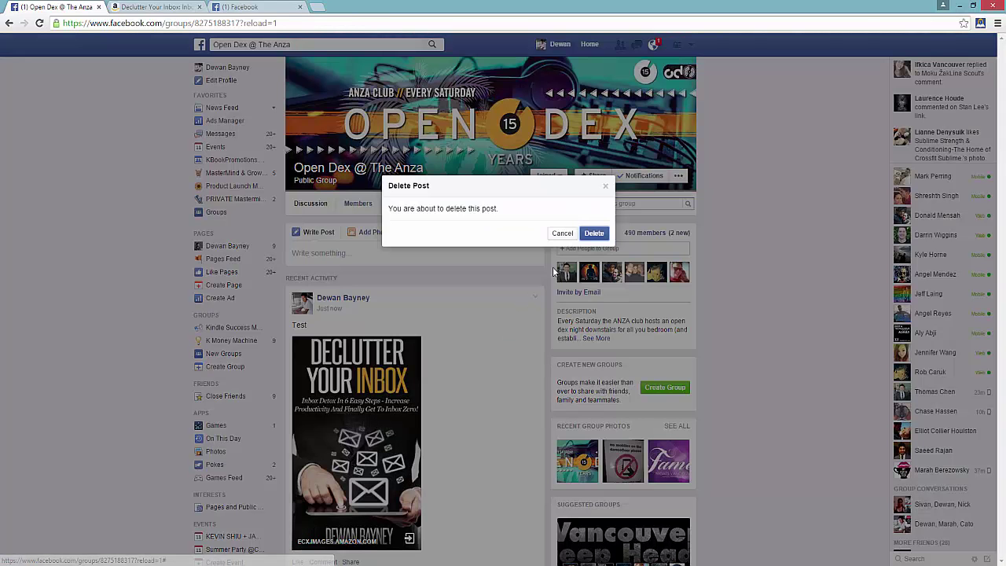
{"action": "left_click", "coordinate": [594, 234]}
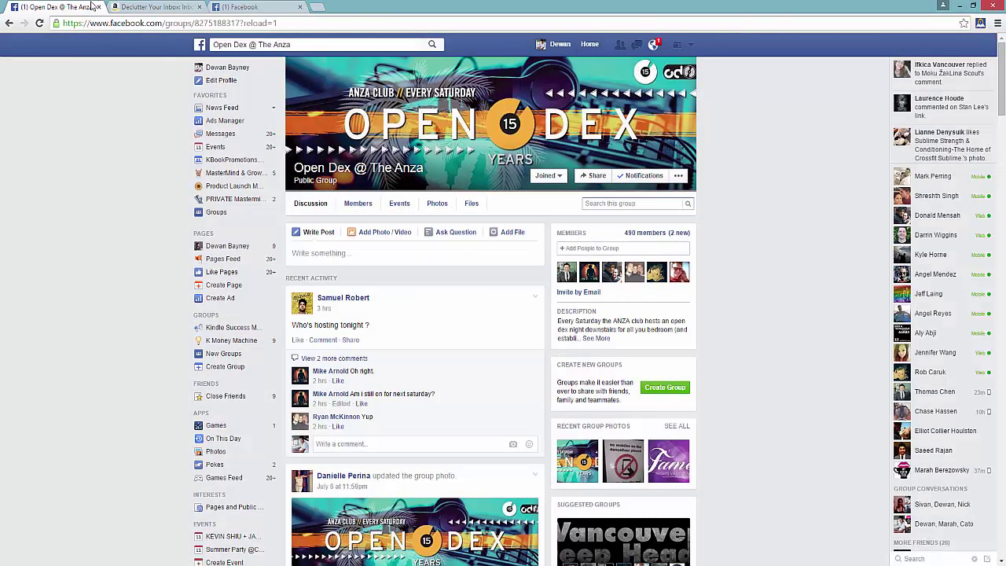
Stop the plugin's Facebook posting and dismiss the resulting notice
{"action": "left_click", "coordinate": [981, 23]}
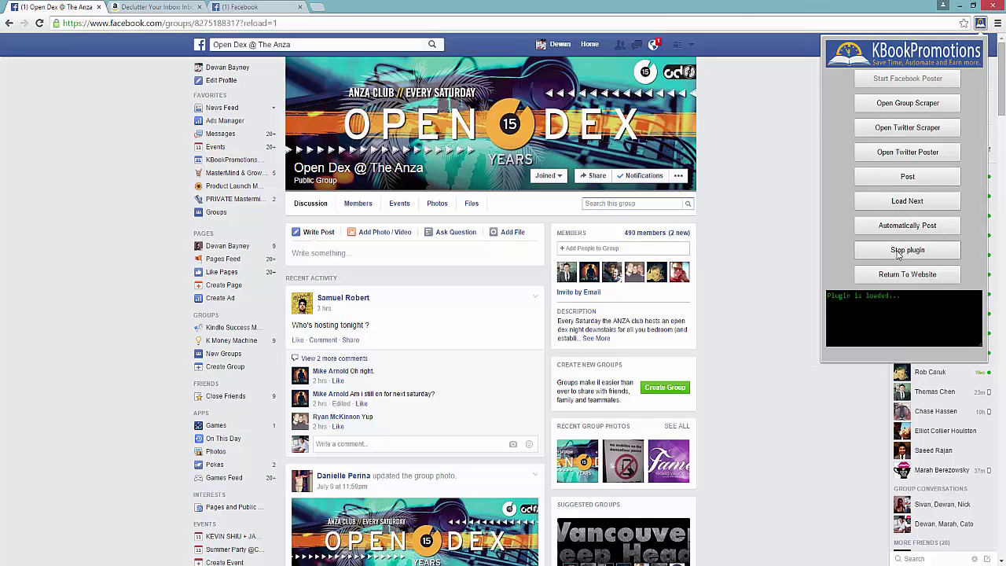
{"action": "left_click", "coordinate": [898, 251]}
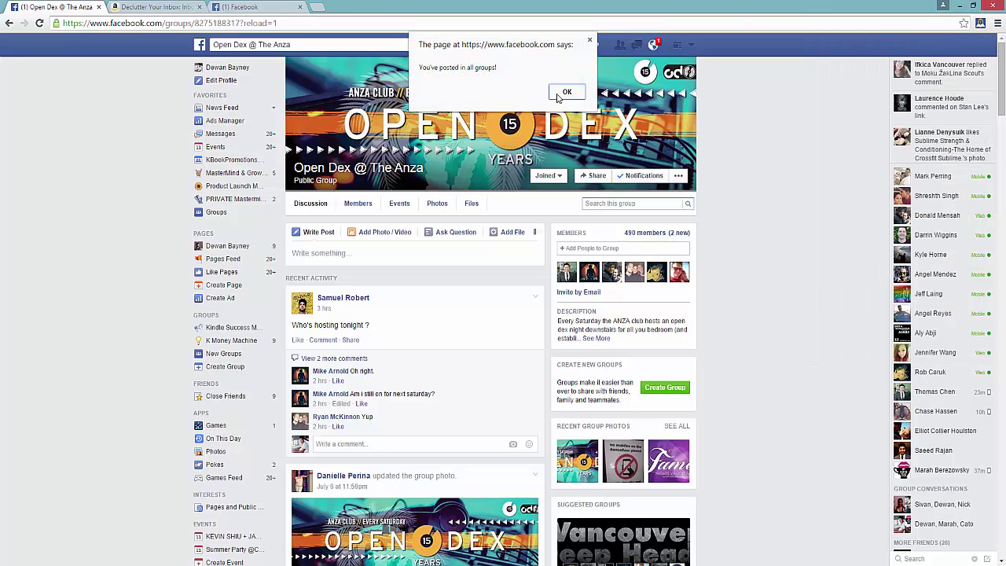
{"action": "left_click", "coordinate": [560, 94]}
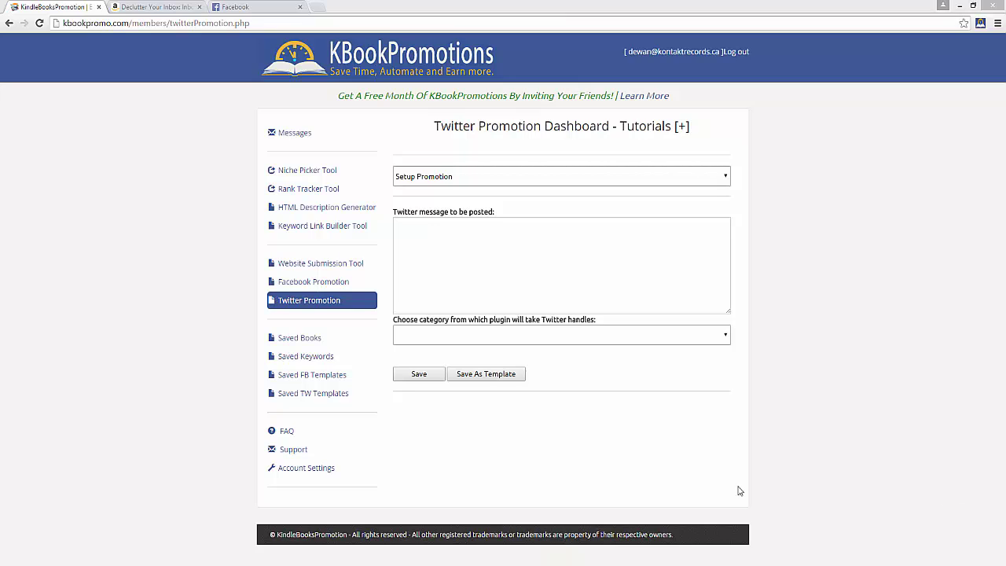
Use the plugin's Twitter Scraper to load and extract all followed accounts' handles, saving them in the Temporary category
{"action": "left_click", "coordinate": [980, 23]}
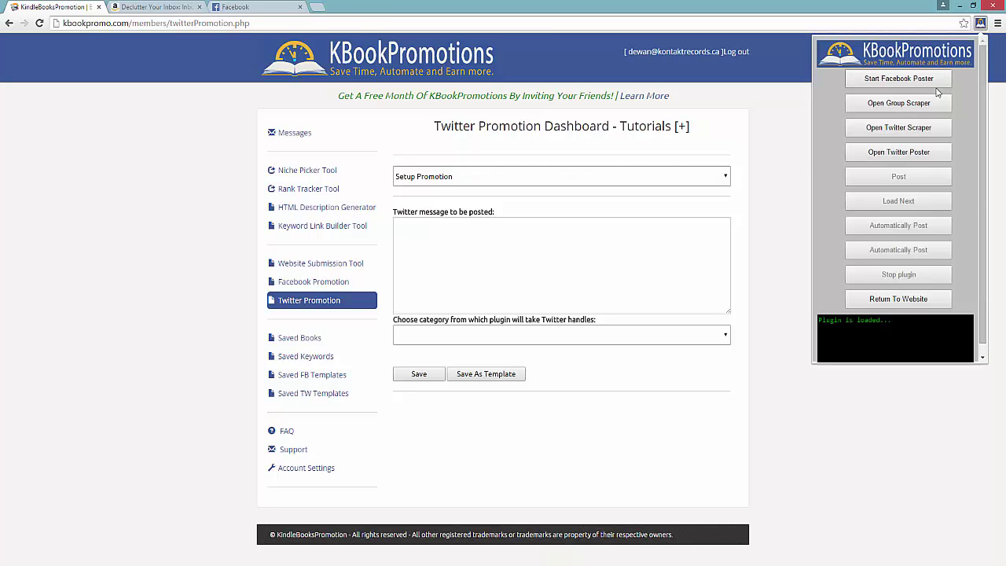
{"action": "left_click", "coordinate": [913, 130]}
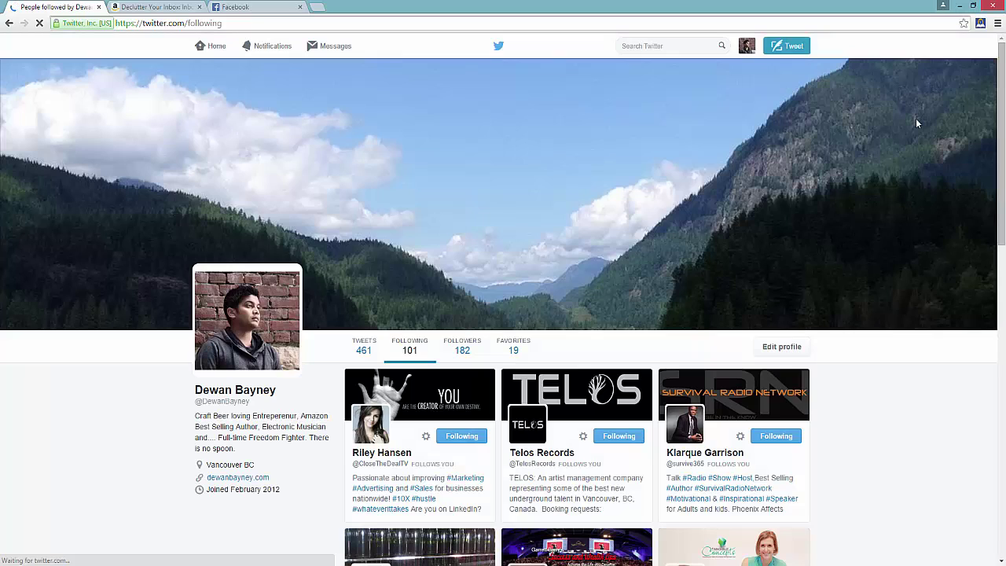
{"action": "left_click", "coordinate": [980, 24]}
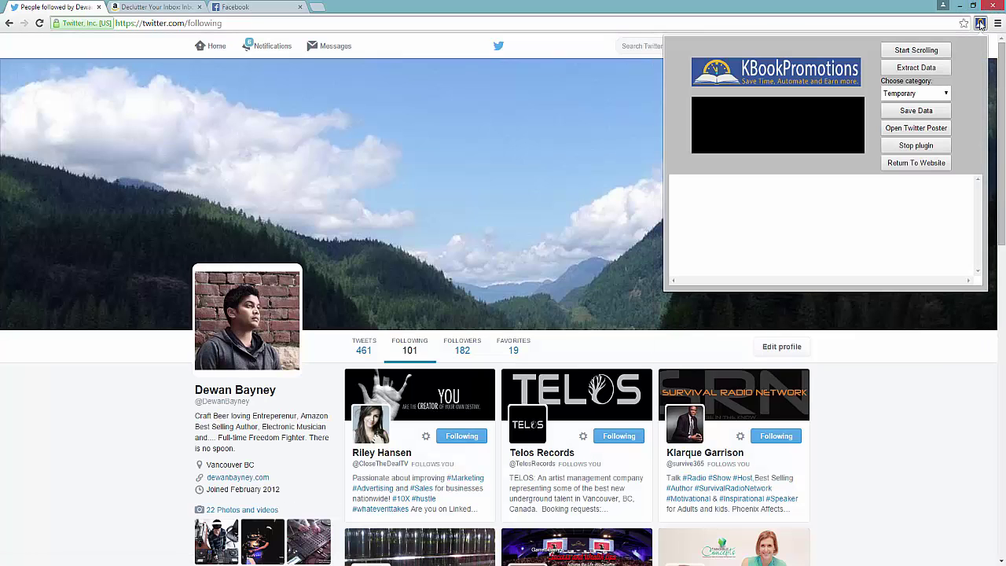
{"action": "left_click", "coordinate": [935, 50]}
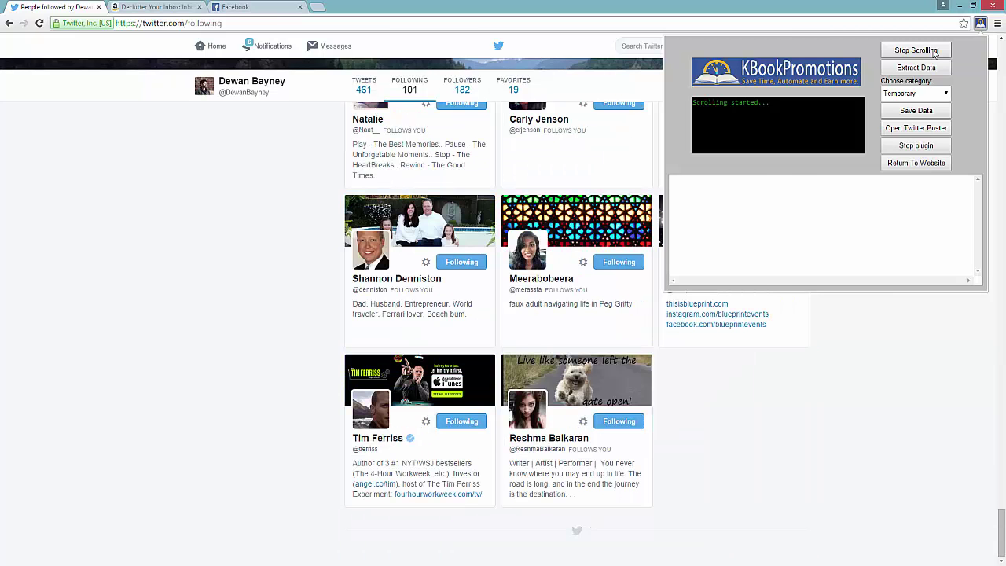
{"action": "left_click", "coordinate": [930, 69]}
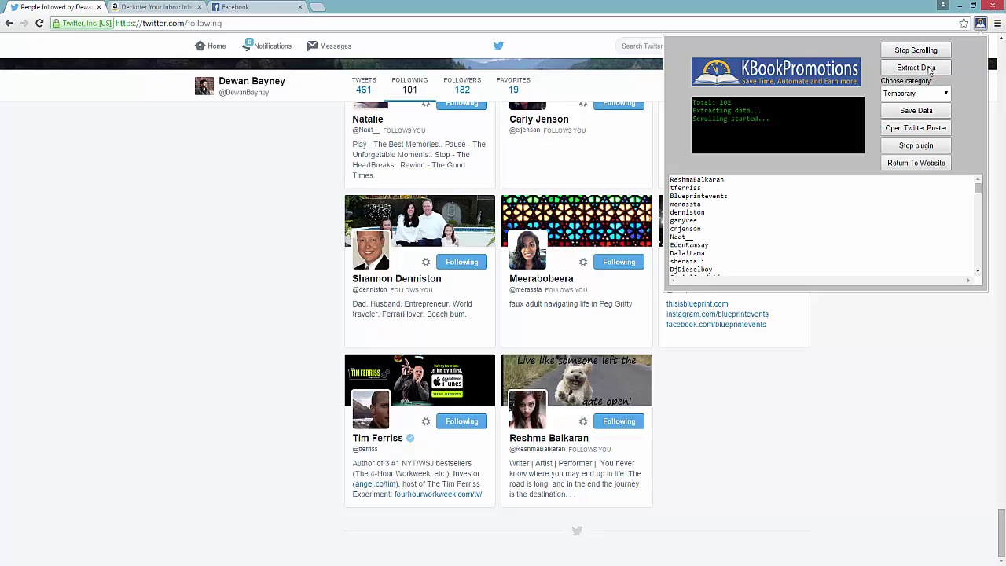
{"action": "left_click", "coordinate": [946, 112]}
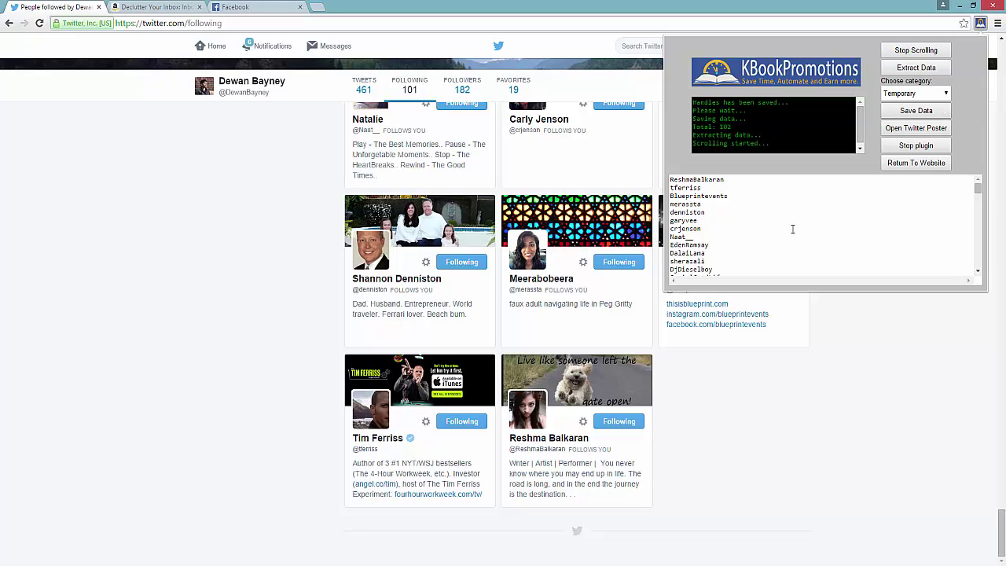
Stop the Twitter scraper plugin, return to the KBookPromotions website and pause the members area welcome video
{"action": "left_click", "coordinate": [923, 149]}
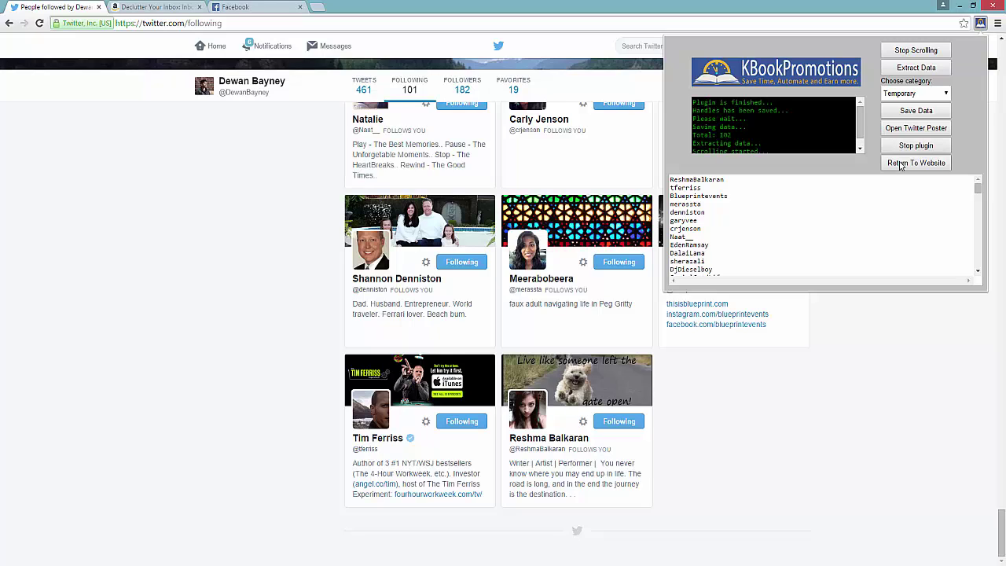
{"action": "left_click", "coordinate": [901, 164]}
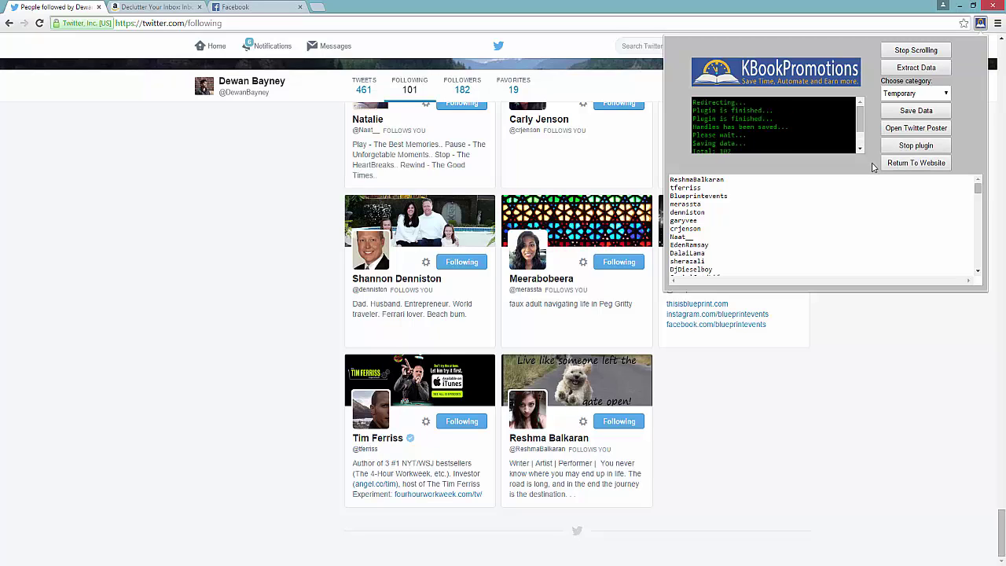
{"action": "left_click", "coordinate": [889, 164]}
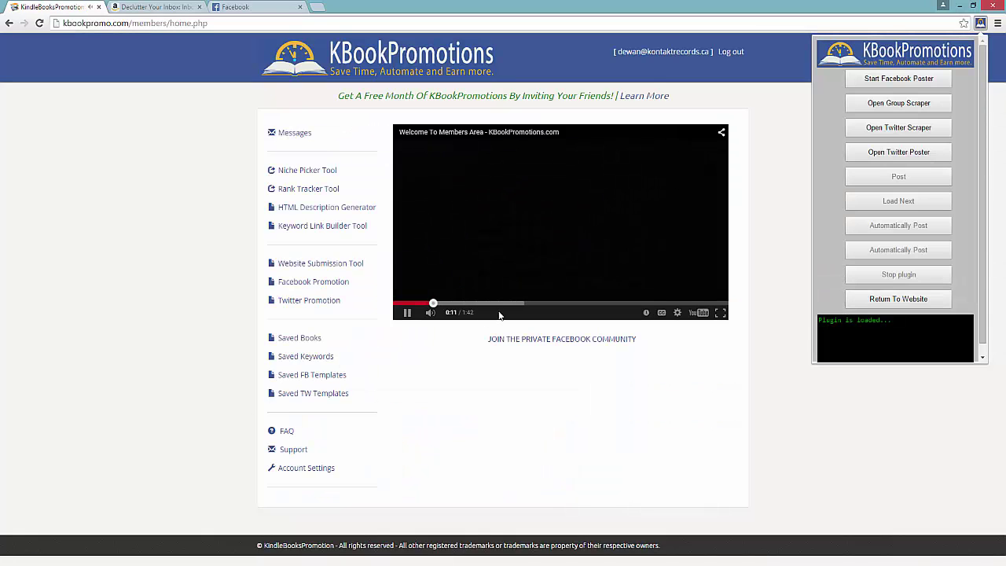
{"action": "left_click", "coordinate": [398, 314]}
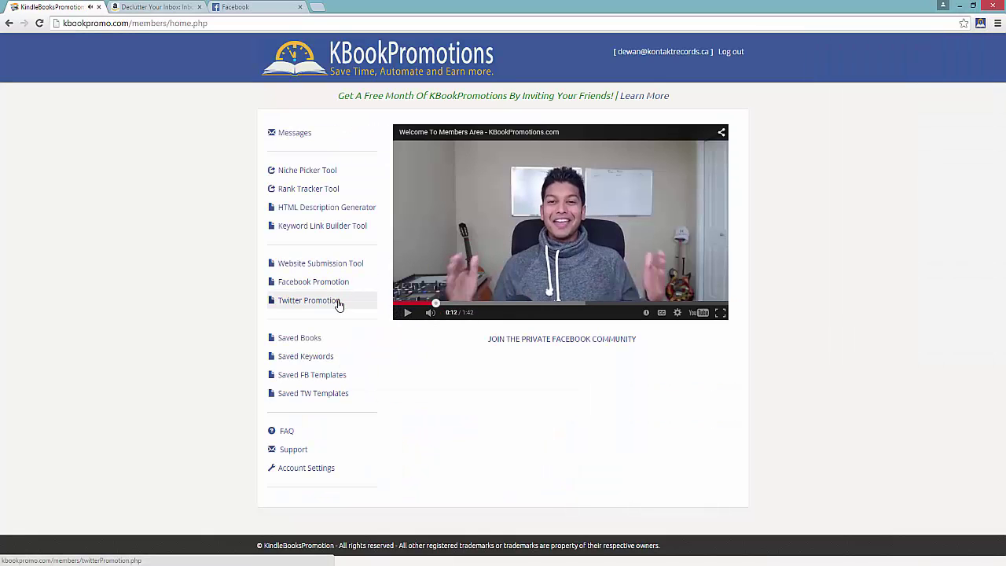
Open the Twitter Promotion dashboard and bring up its Manage Categories section
{"action": "left_click", "coordinate": [277, 301]}
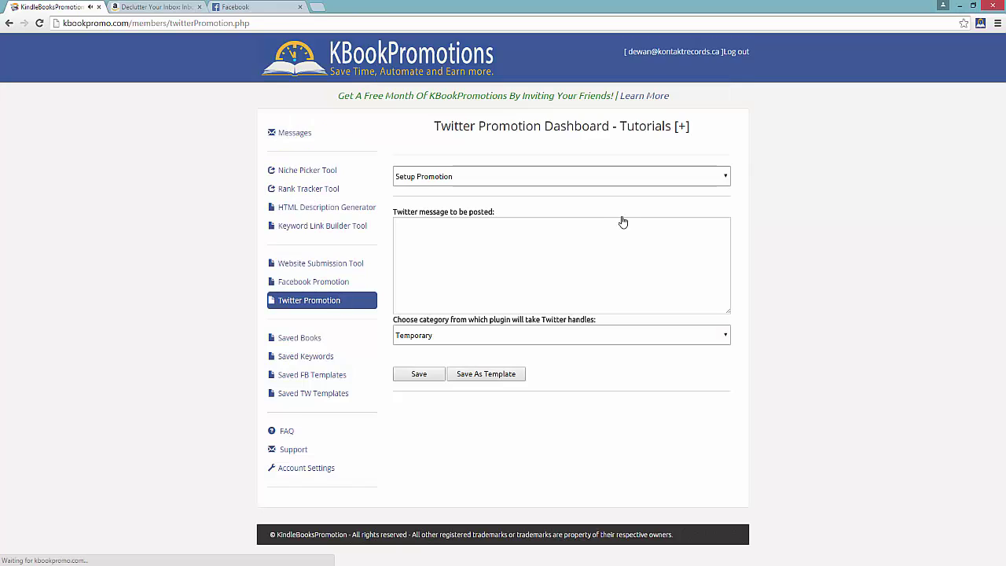
{"action": "left_click", "coordinate": [659, 184]}
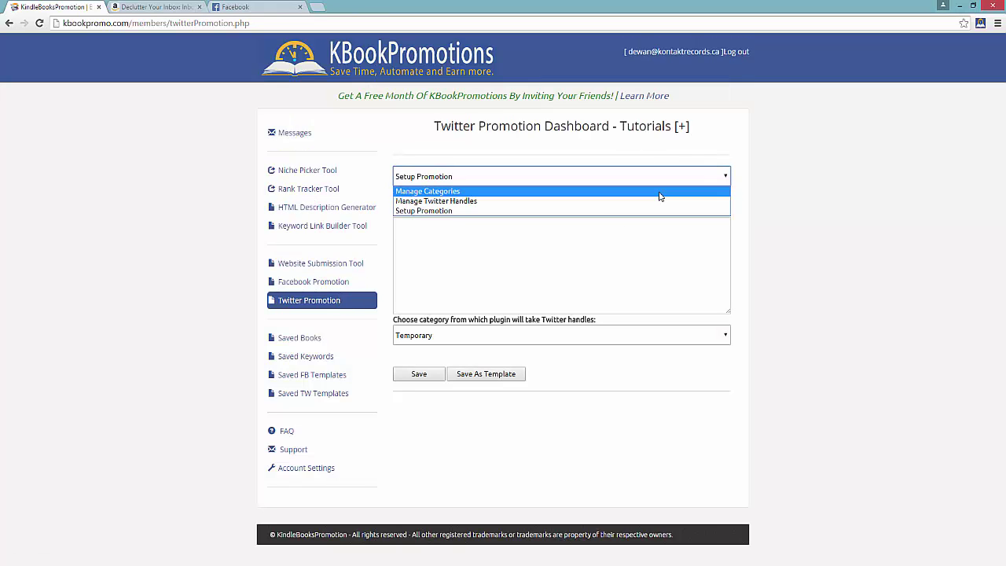
{"action": "left_click", "coordinate": [658, 191]}
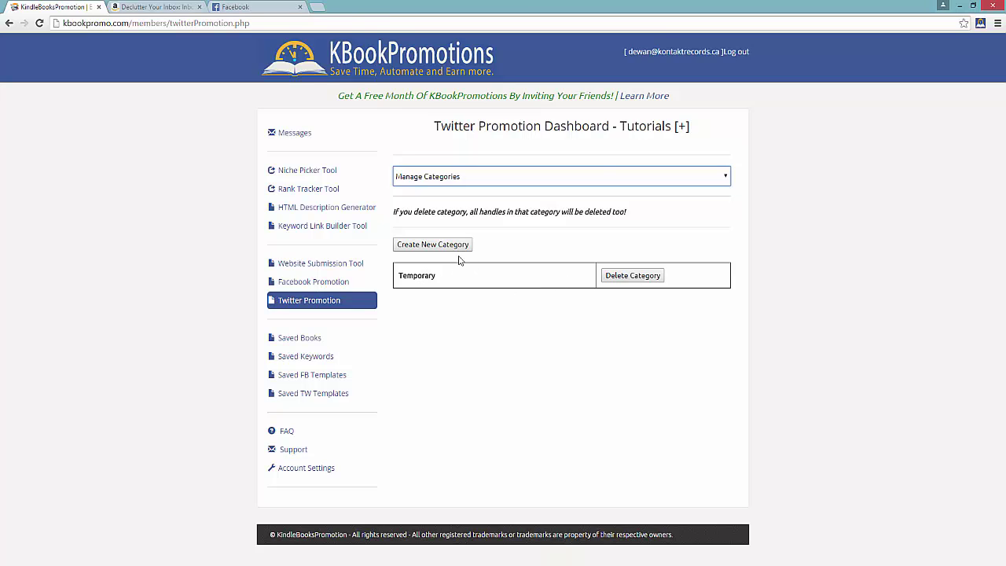
Switch to Manage Twitter Handles and look through the list of scraped handles
{"action": "left_click", "coordinate": [602, 175]}
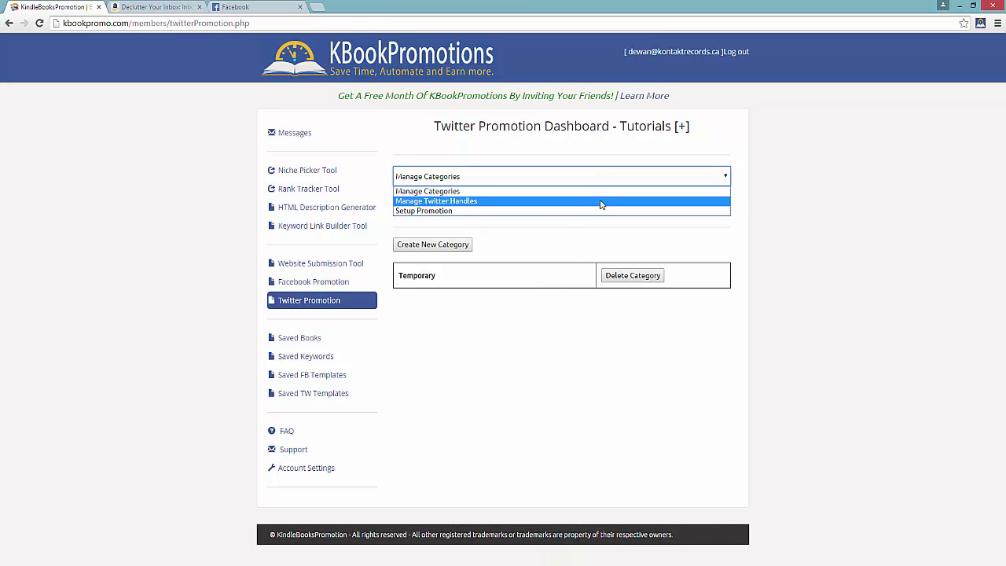
{"action": "left_click", "coordinate": [602, 200]}
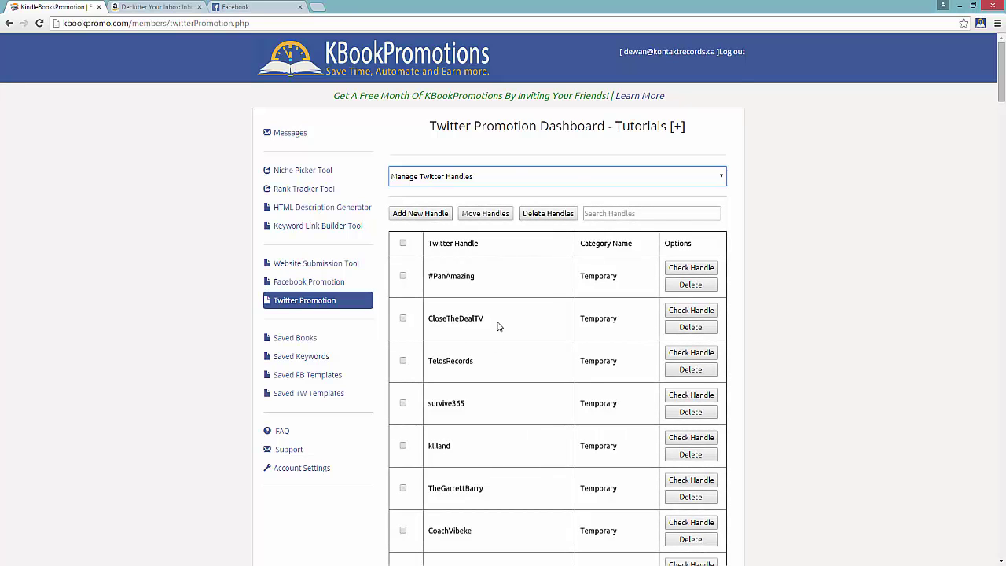
{"action": "scroll", "coordinate": [498, 325], "scroll_direction": "down", "scroll_amount": 12}
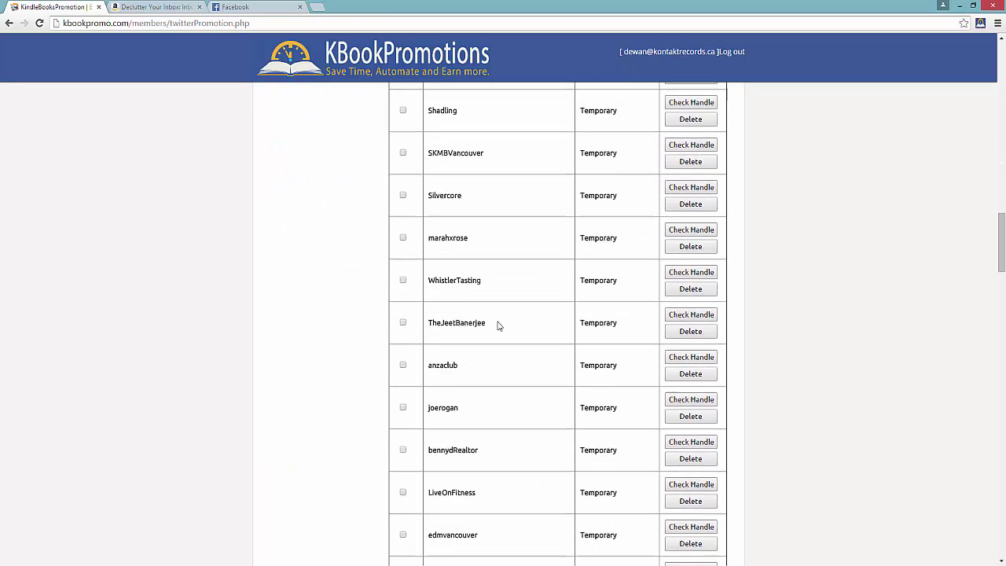
{"action": "scroll", "coordinate": [498, 326], "scroll_direction": "down", "scroll_amount": 1}
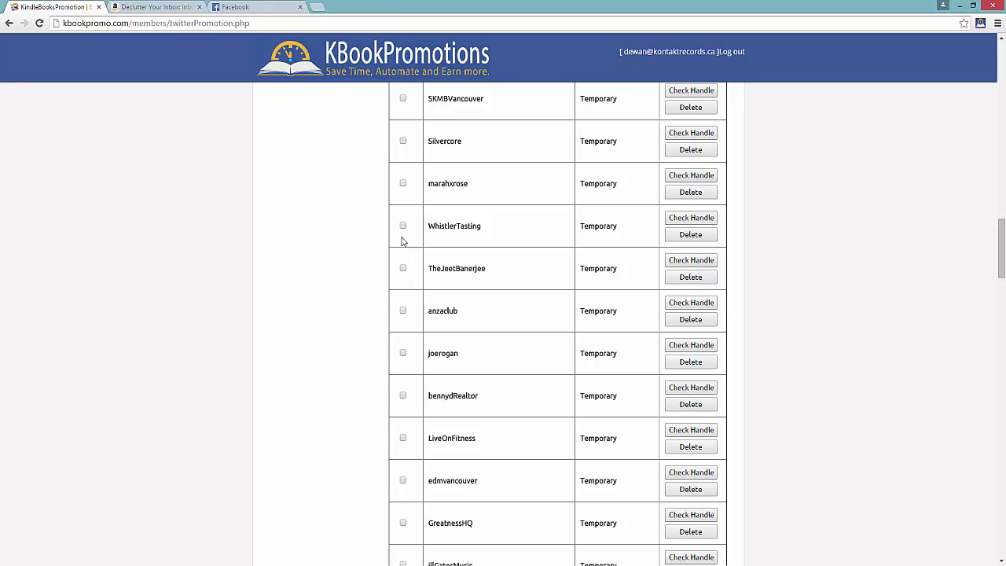
{"action": "scroll", "coordinate": [402, 239], "scroll_direction": "up", "scroll_amount": 10}
{"action": "scroll", "coordinate": [406, 235], "scroll_direction": "up", "scroll_amount": 5}
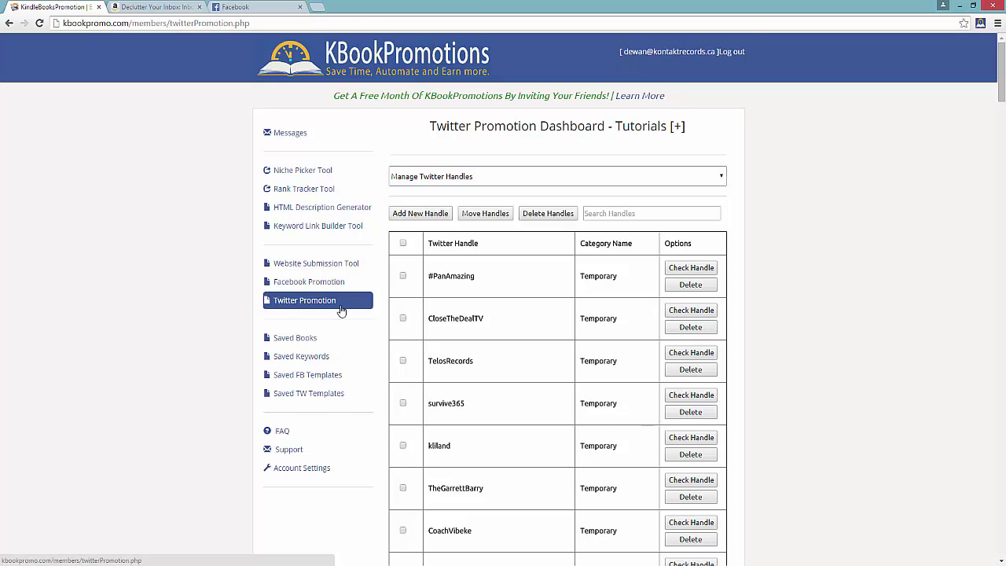
Return to the Twitter promotion setup, check the handle category choices, and enter "TEST MESSAGE" as the Twitter message to be posted
{"action": "left_click", "coordinate": [341, 307]}
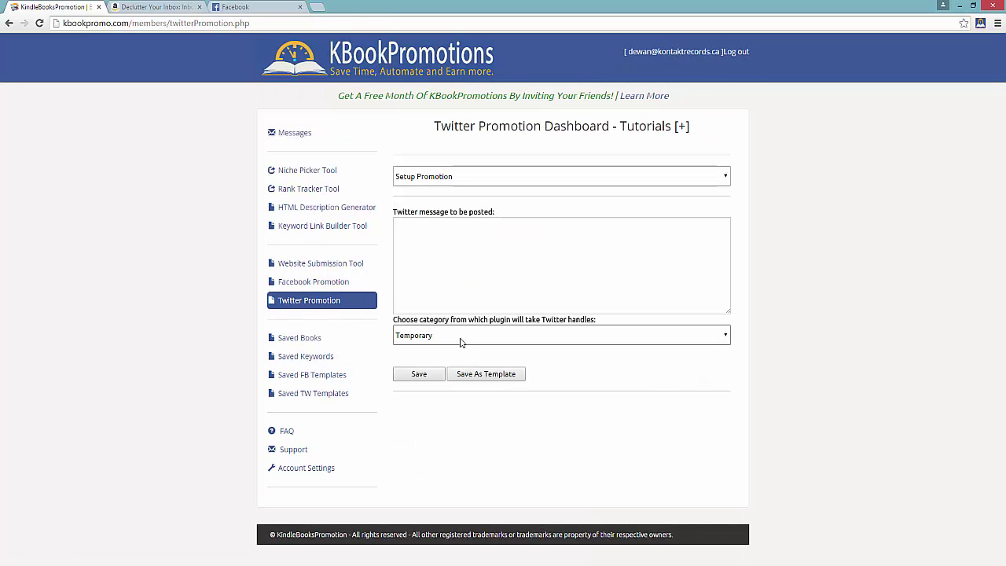
{"action": "left_click", "coordinate": [460, 342]}
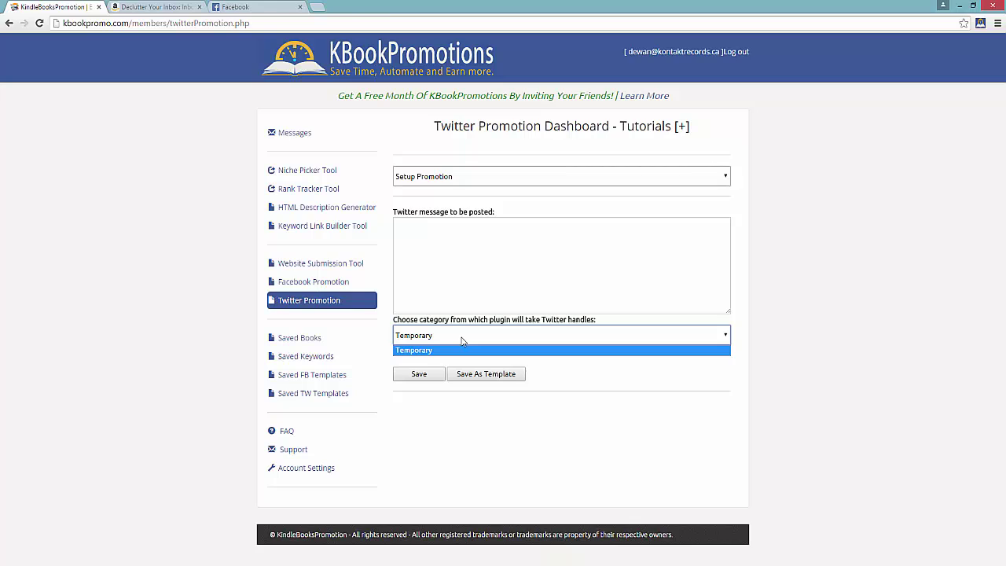
{"action": "left_click", "coordinate": [485, 300]}
{"action": "left_click", "coordinate": [485, 299]}
{"action": "type", "text": "TEST"}
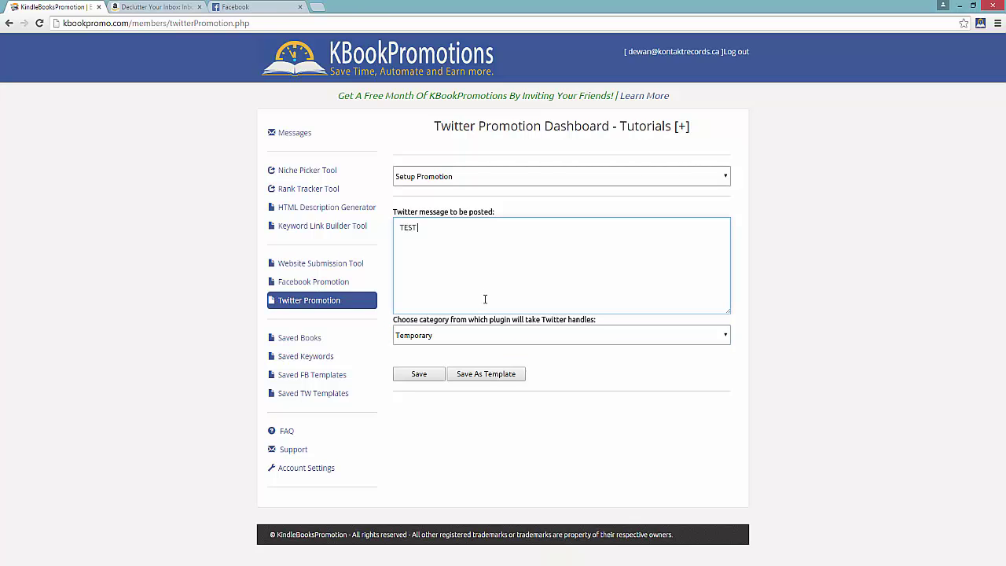
{"action": "type", "text": " MESSAGE"}
Bring up the KBookPromotions browser plugin to view its Twitter posting controls, and close it again
{"action": "left_click", "coordinate": [980, 22]}
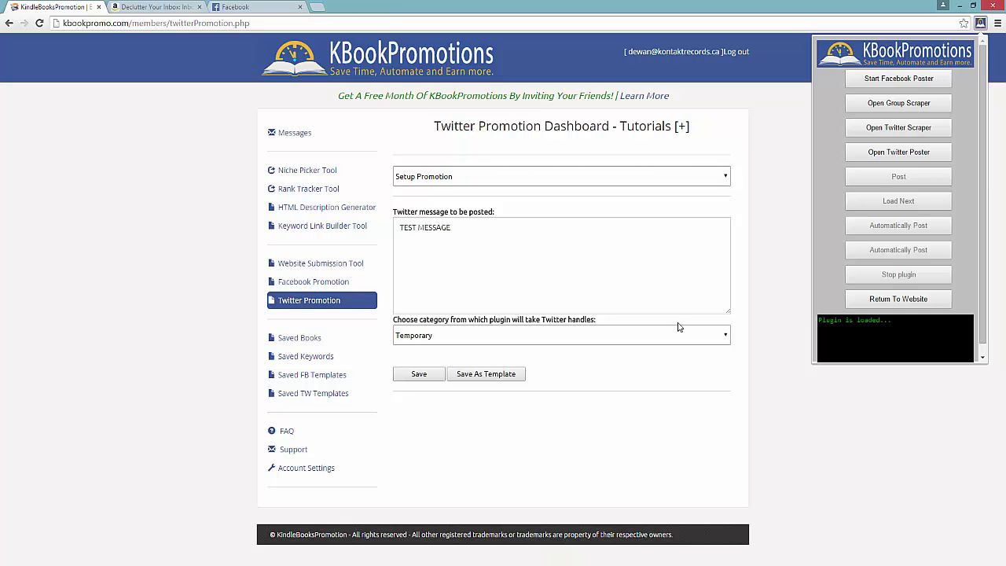
{"action": "left_click", "coordinate": [687, 363]}
{"action": "triple_click", "coordinate": [689, 399]}
{"action": "left_click", "coordinate": [903, 406]}
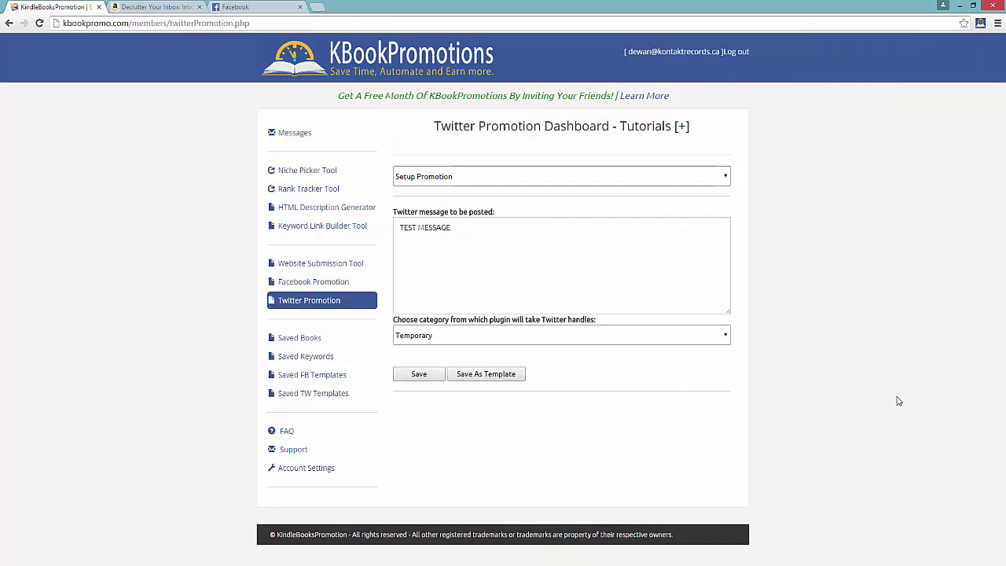